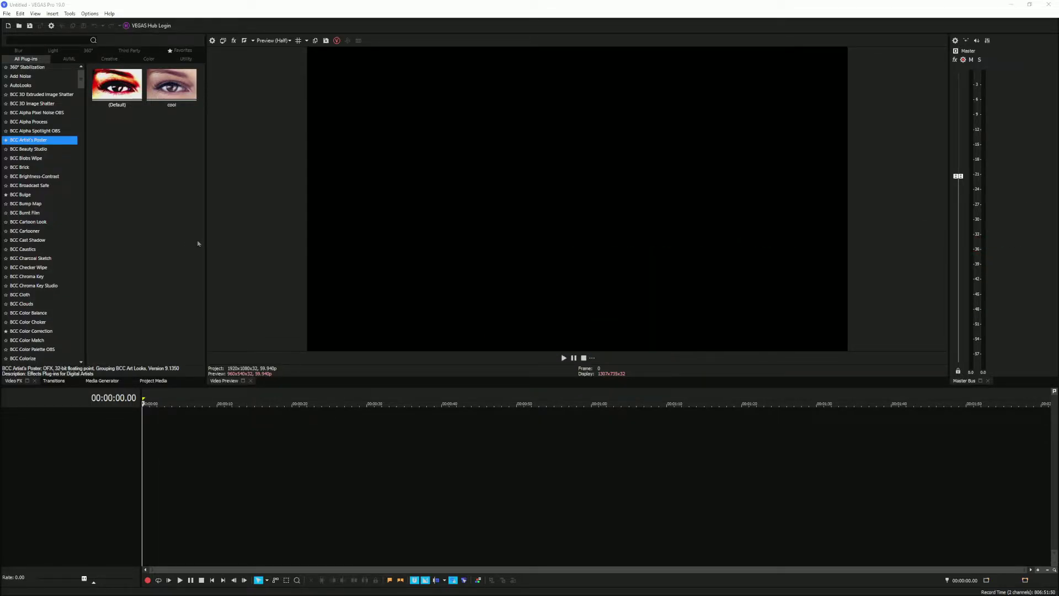
Step: Open the file-open browser and cancel it, leaving the empty untitled project
key(ctrl+o)
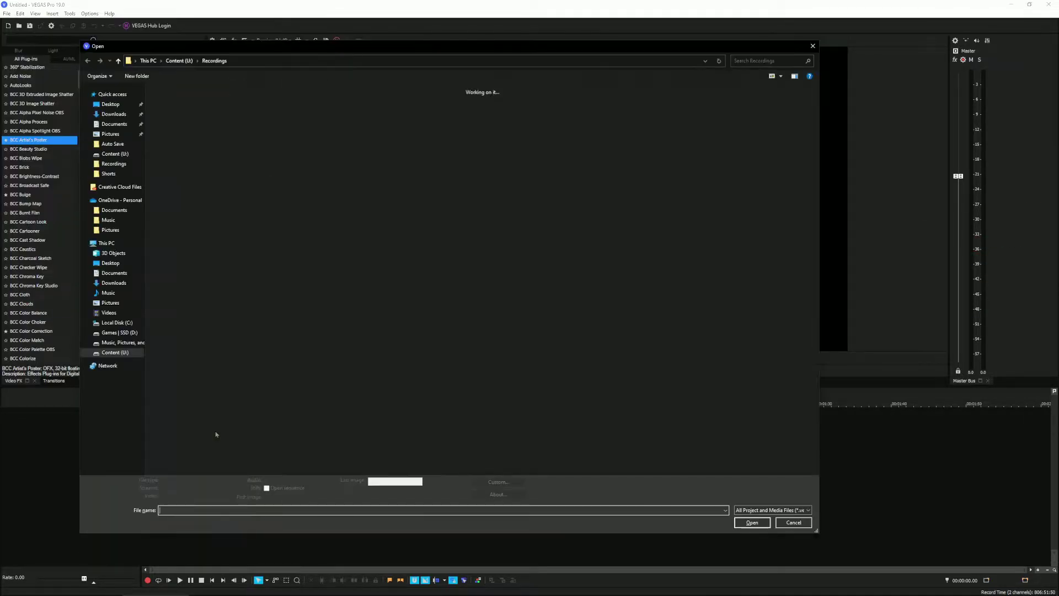
key(Escape)
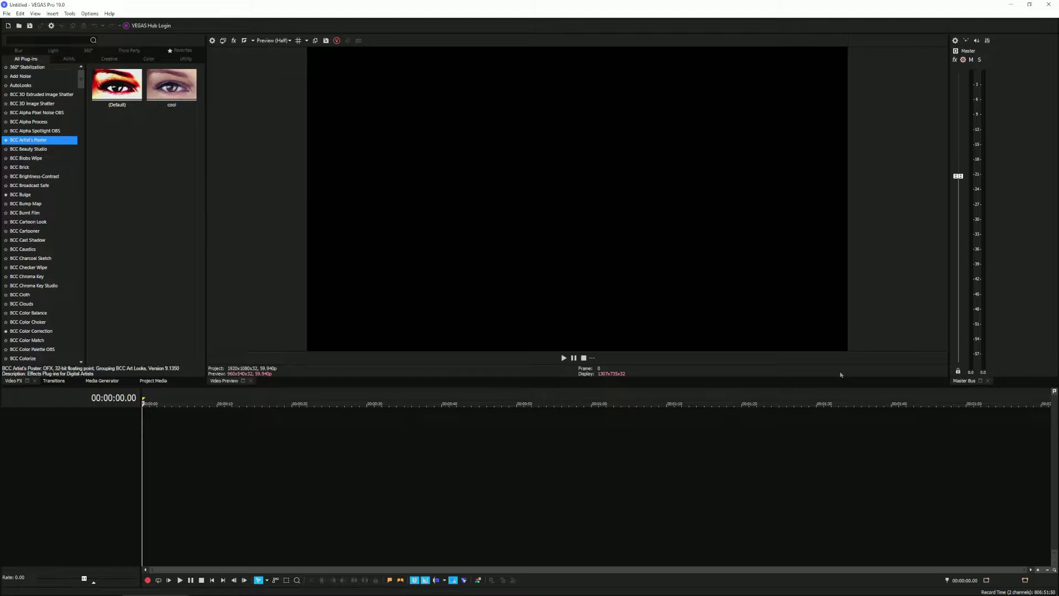
key(ctrl+n)
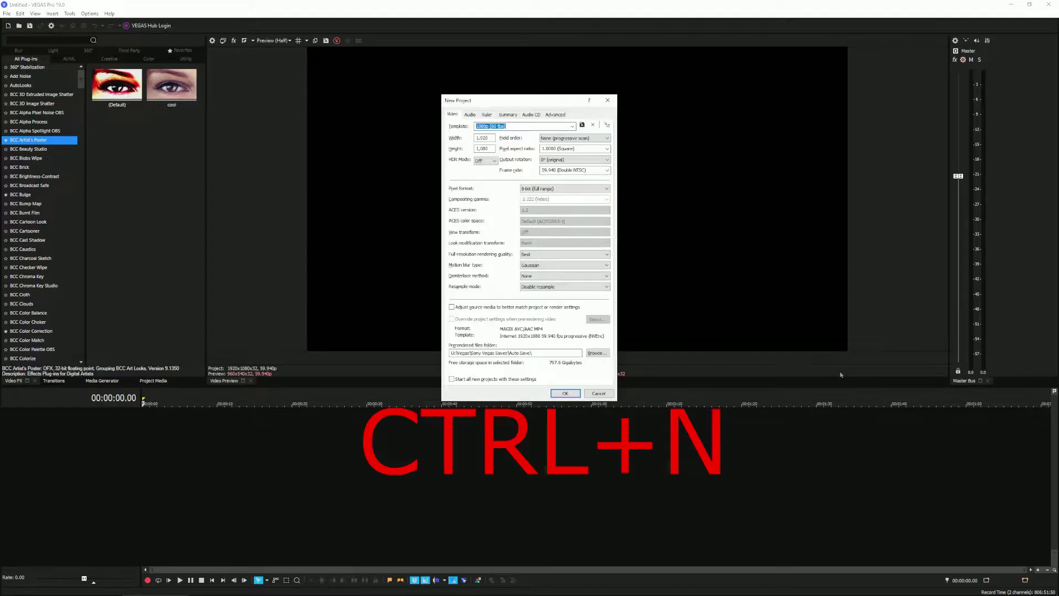
click(608, 99)
click(6, 13)
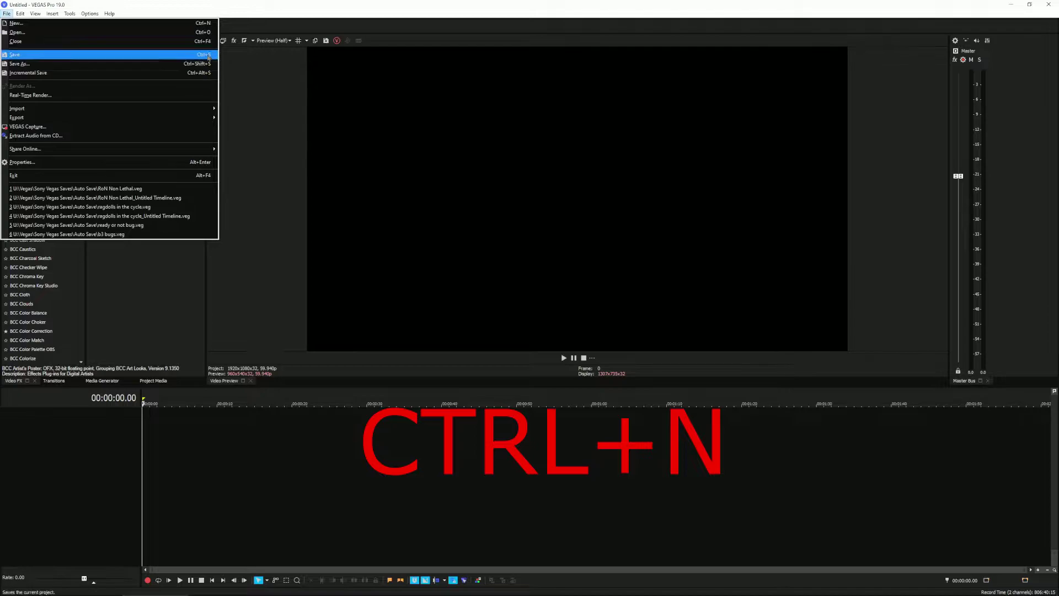
click(199, 23)
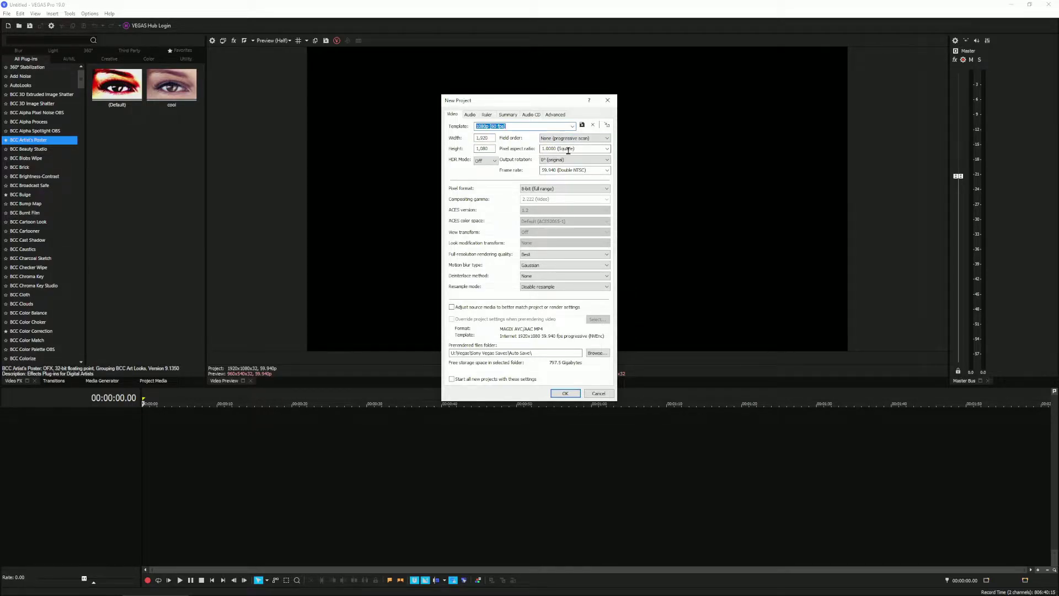
Step: Keep 59.940 fps, 8-bit full range, Gaussian motion blur and no deinterlacing; set the prerendered files folder
click(585, 171)
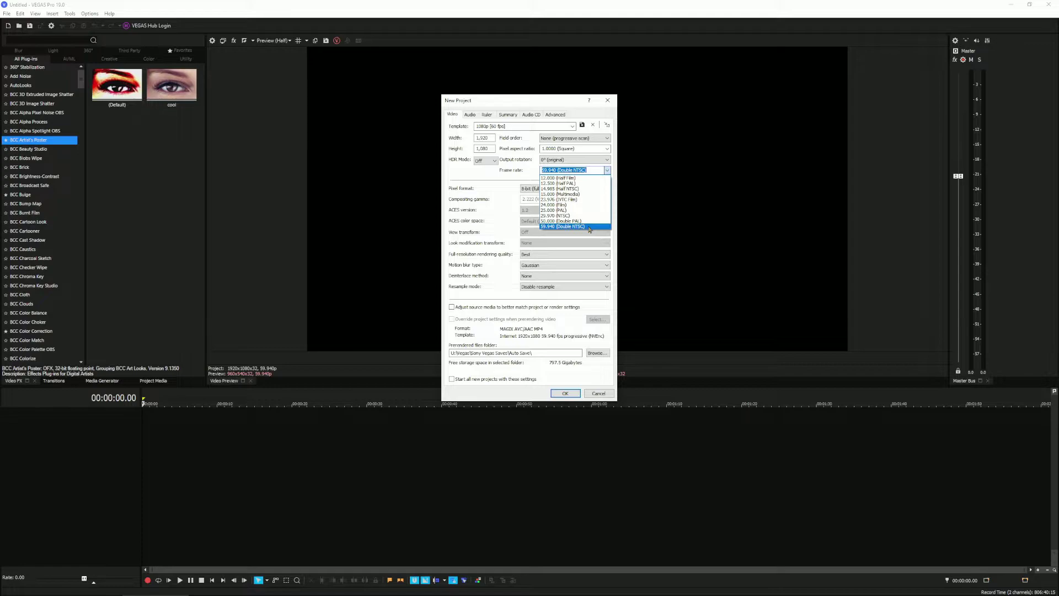
click(542, 192)
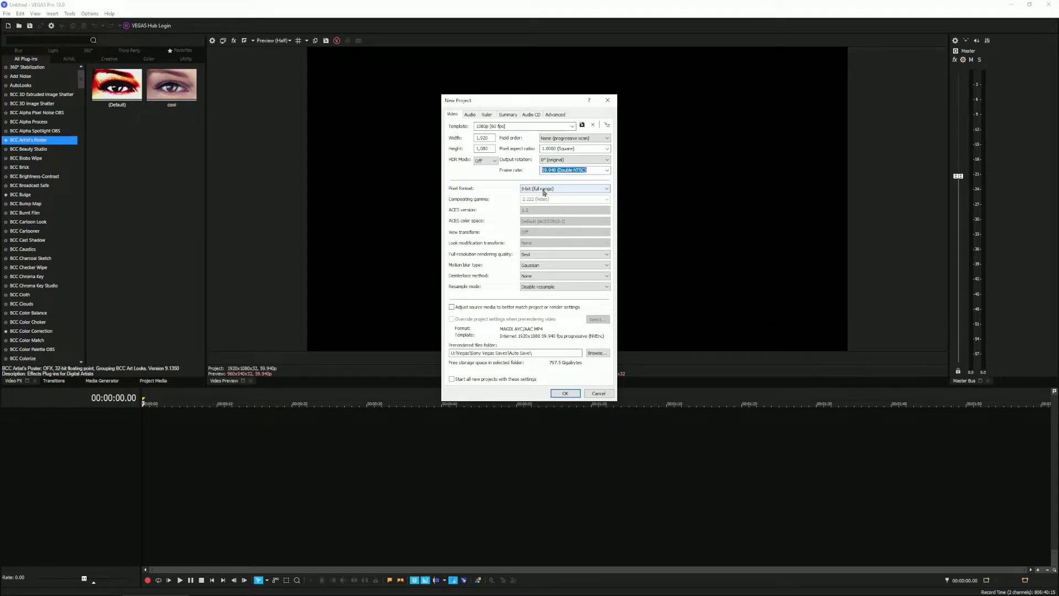
click(544, 190)
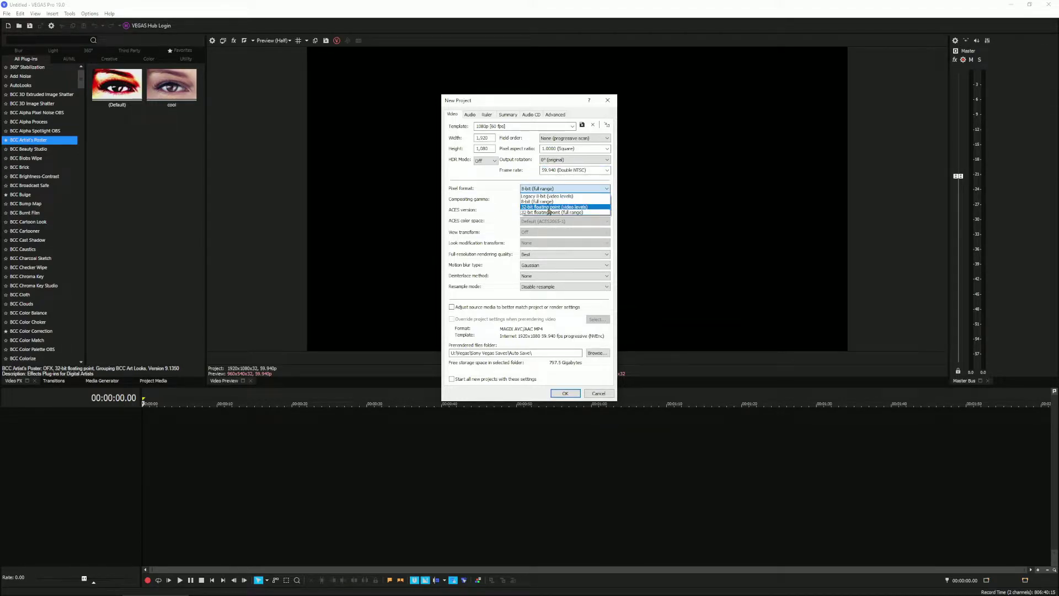
click(530, 201)
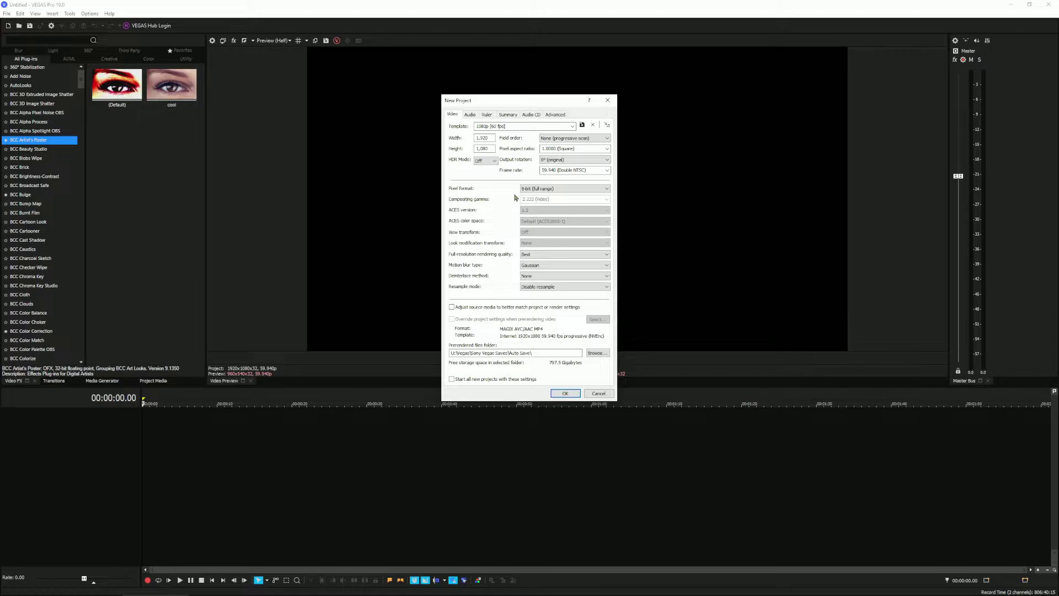
click(547, 270)
click(542, 277)
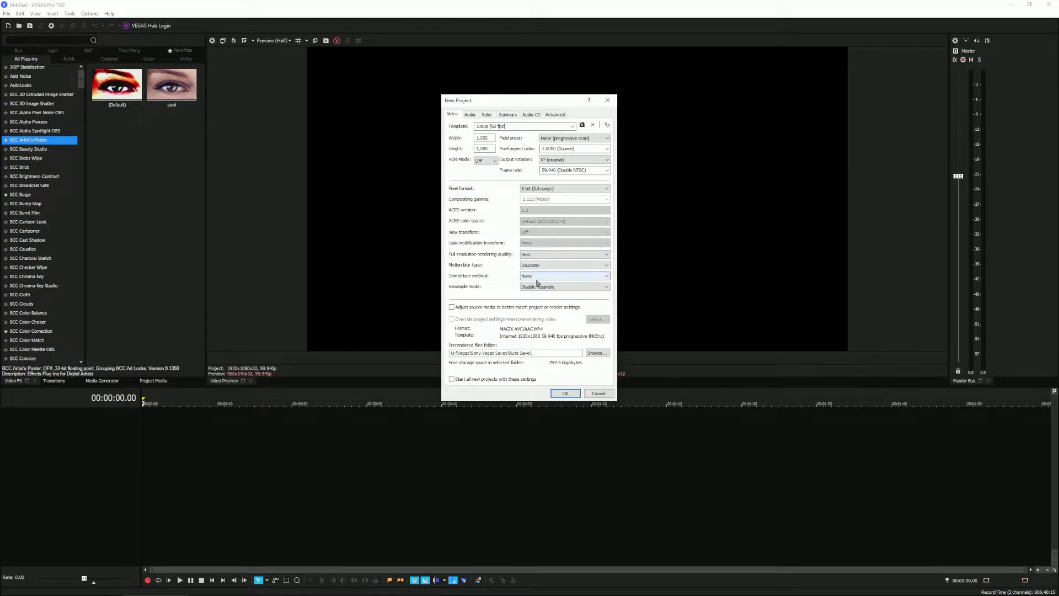
click(532, 278)
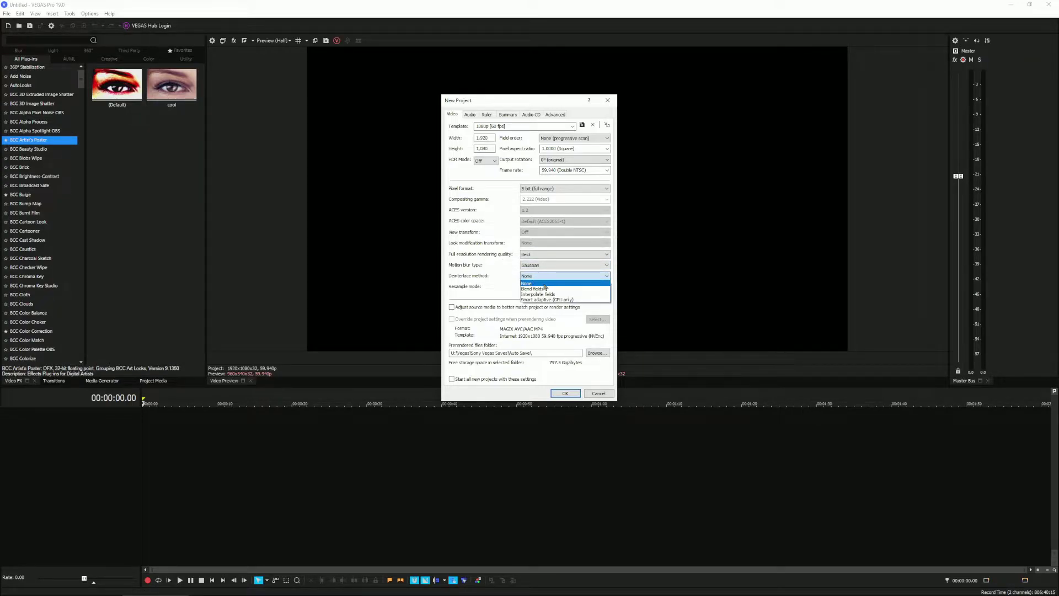
click(544, 285)
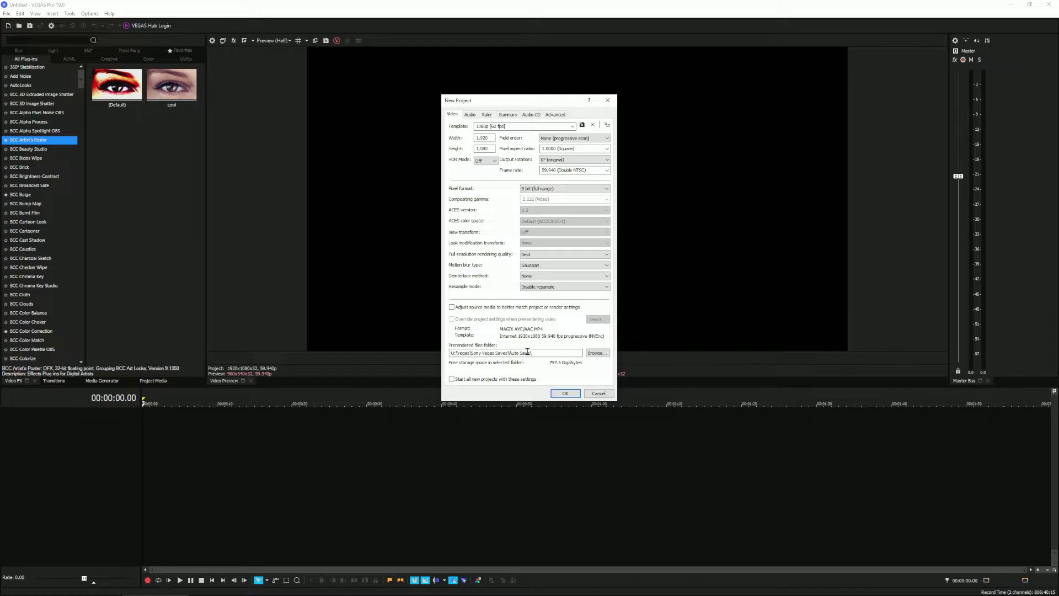
click(596, 353)
scroll(552, 296, down, 2)
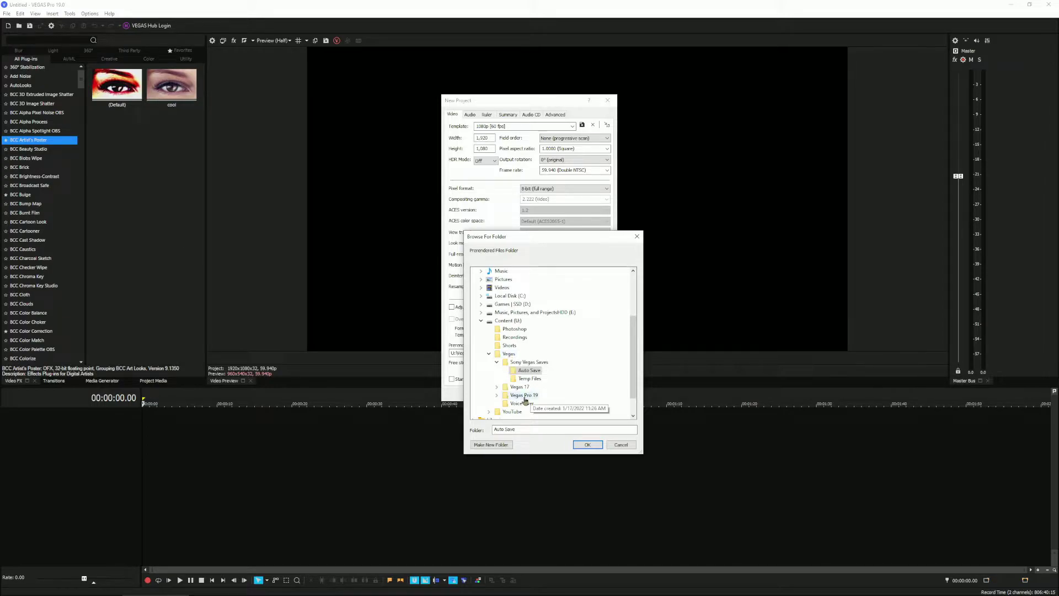
key(Return)
Step: Keep the project audio at 48,000 Hz with Best resample quality
click(470, 115)
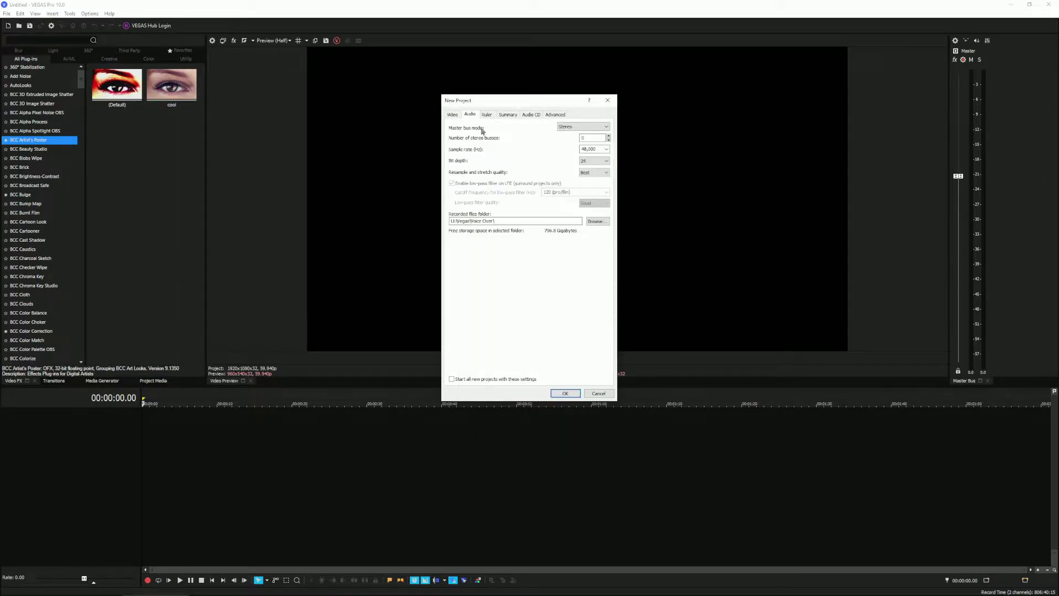
click(594, 149)
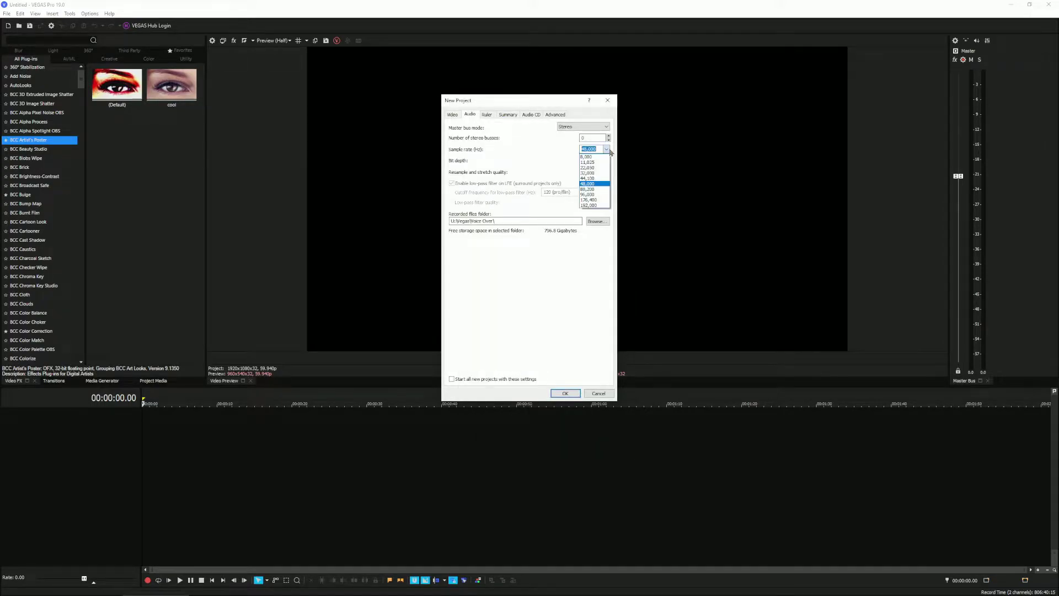
click(590, 184)
click(595, 161)
click(589, 175)
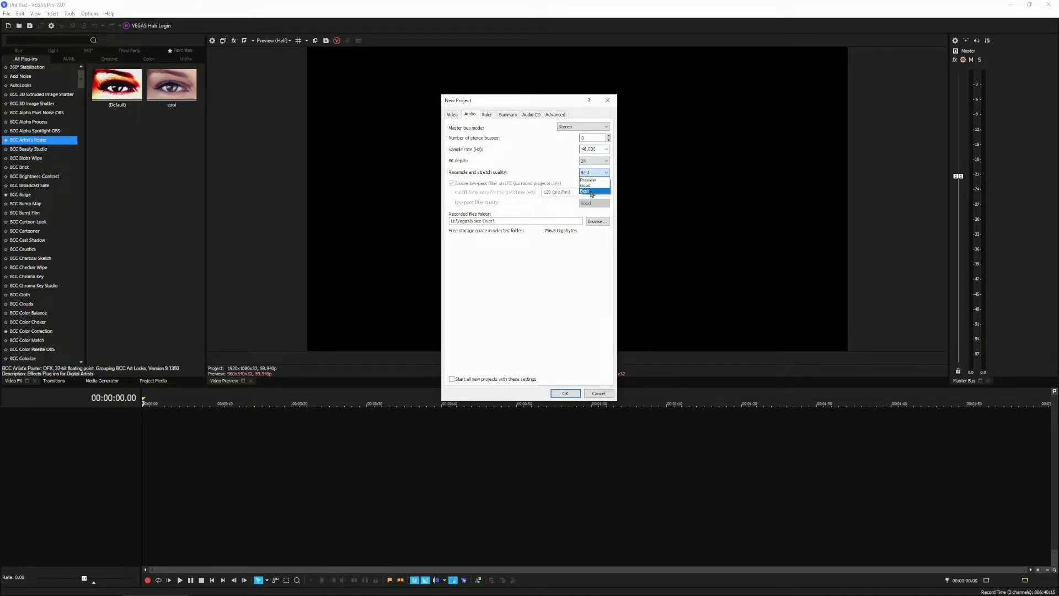
click(591, 192)
Step: Review the Ruler, Summary and Advanced settings, then accept the new project settings
click(489, 114)
click(506, 115)
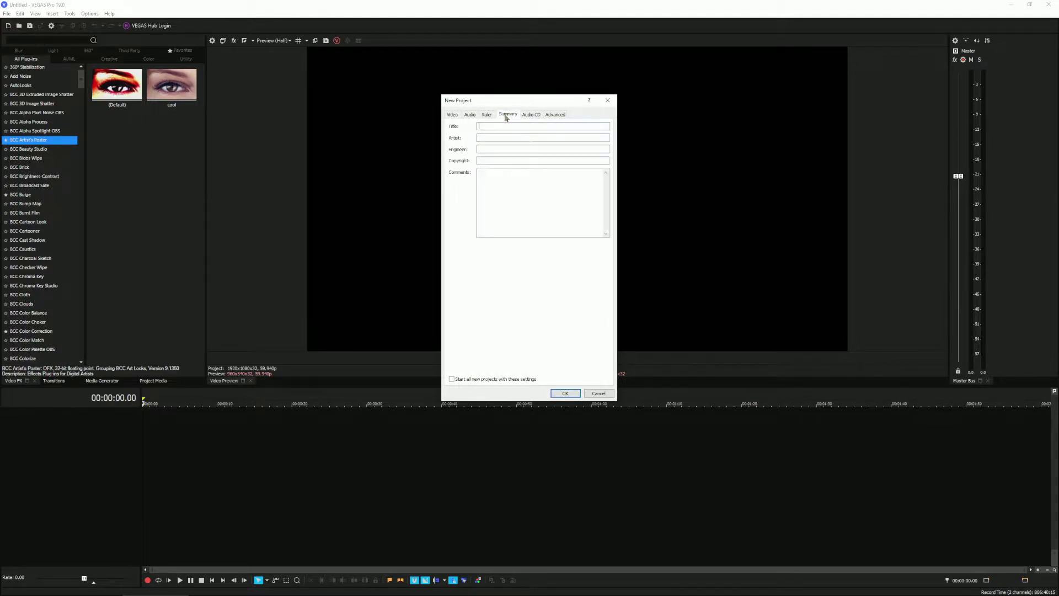
click(554, 115)
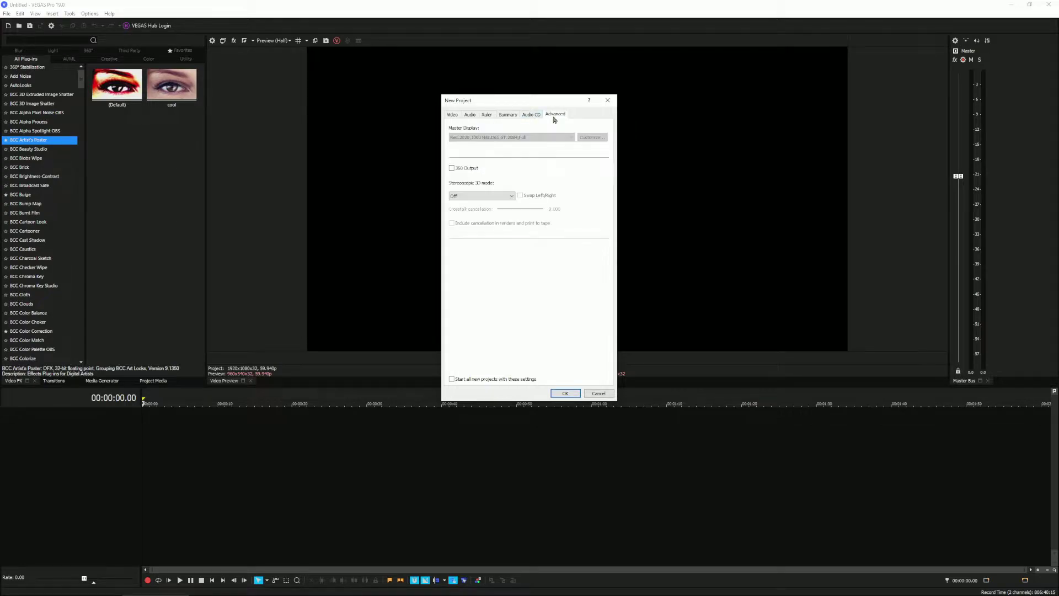
click(453, 115)
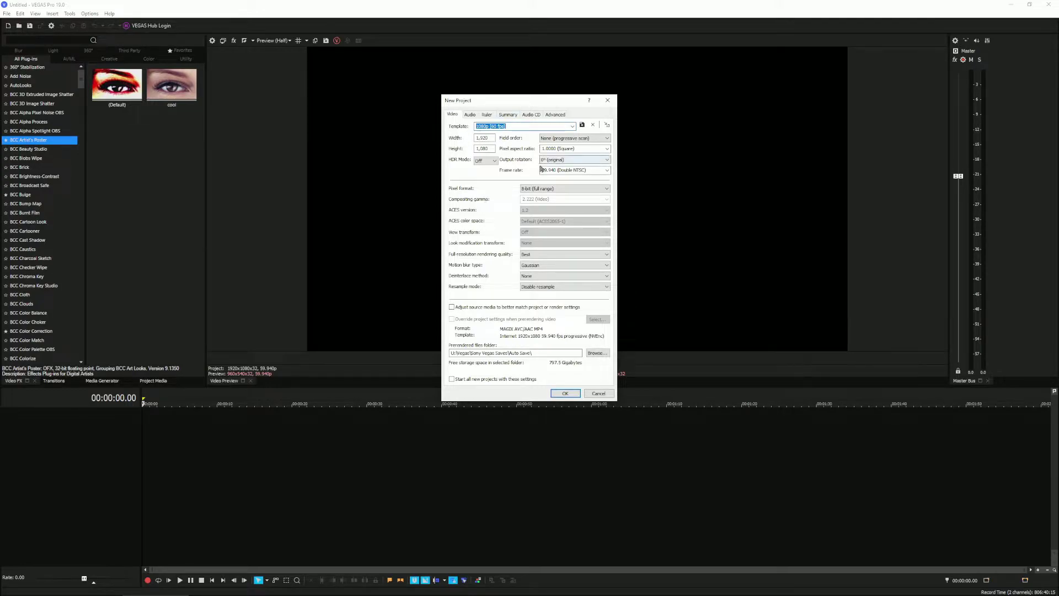
click(565, 393)
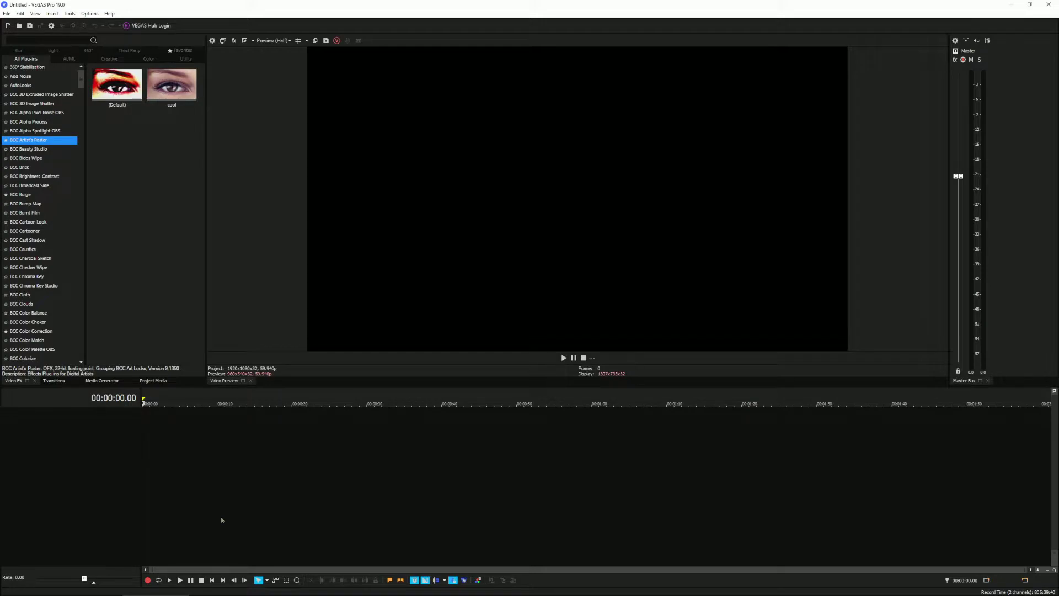
Step: Check the file-open dialog and project media bins, then bring up the Explorer window
key(ctrl+o)
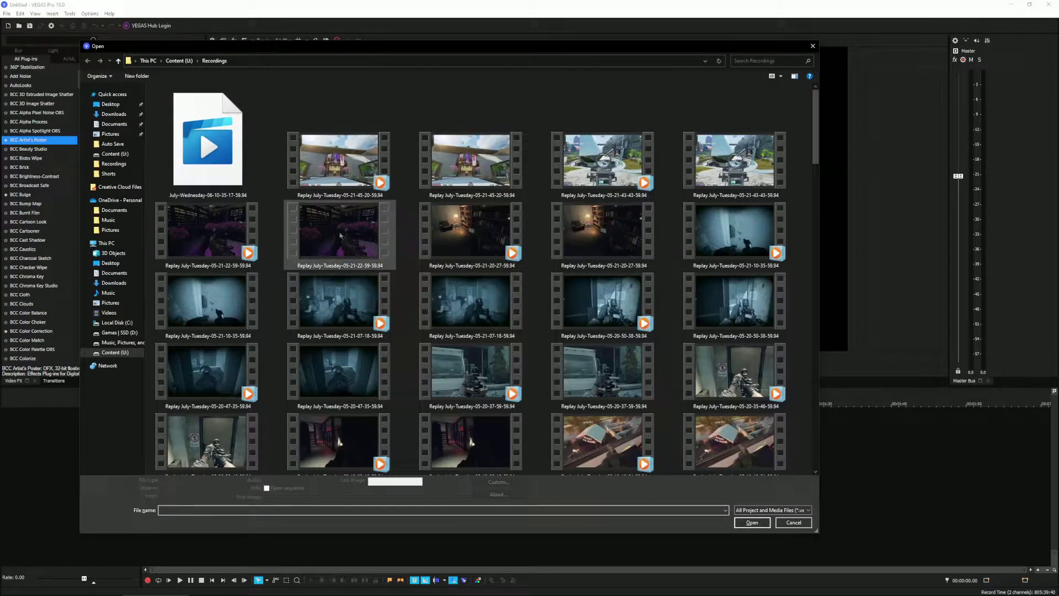
click(813, 46)
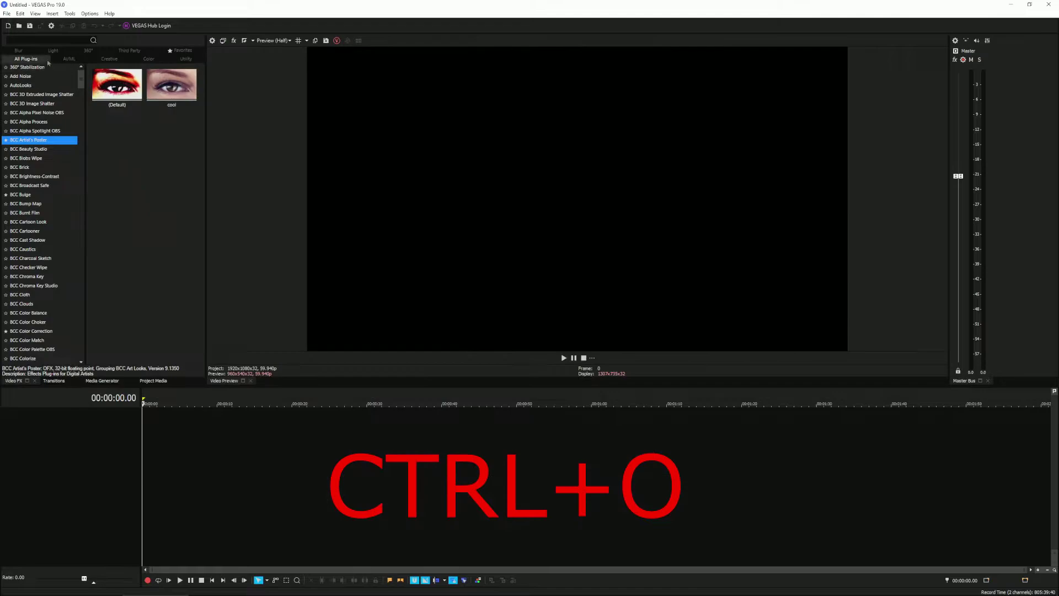
click(153, 382)
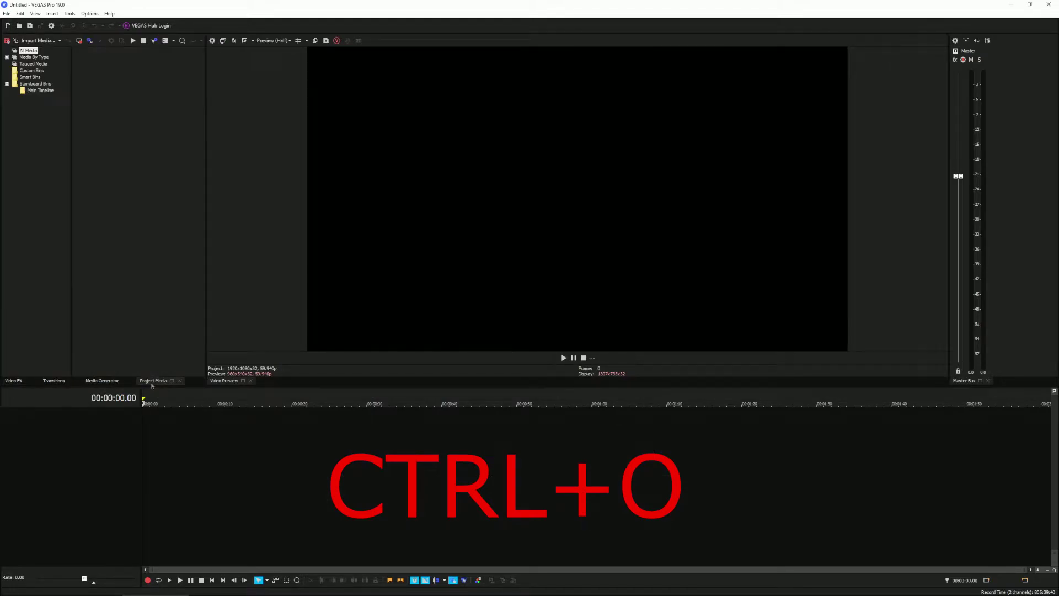
click(36, 13)
mouse_move(50, 67)
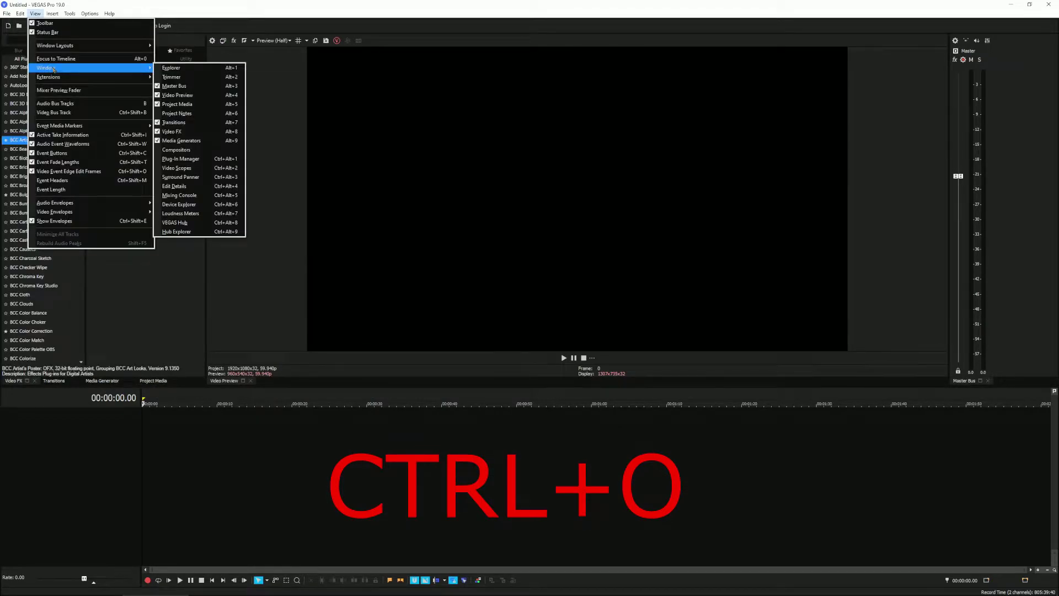
click(194, 72)
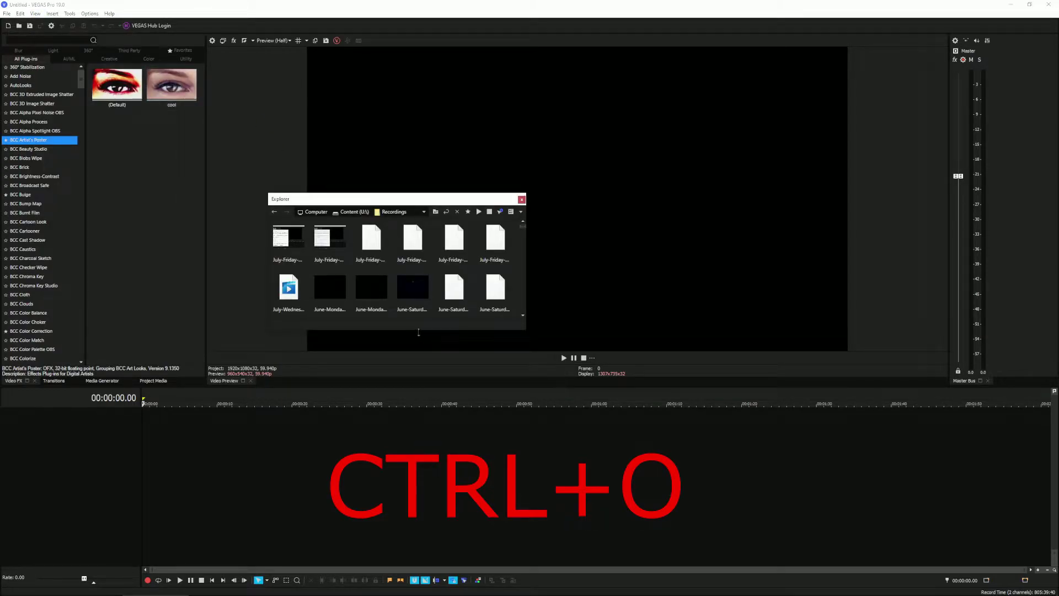
Step: Dock the Explorer below the effects list, close it, and select the 05-21-43-43 replay
mouse_move(391, 200)
mouse_down()
mouse_move(203, 384)
mouse_move(124, 377)
mouse_move(124, 306)
mouse_up()
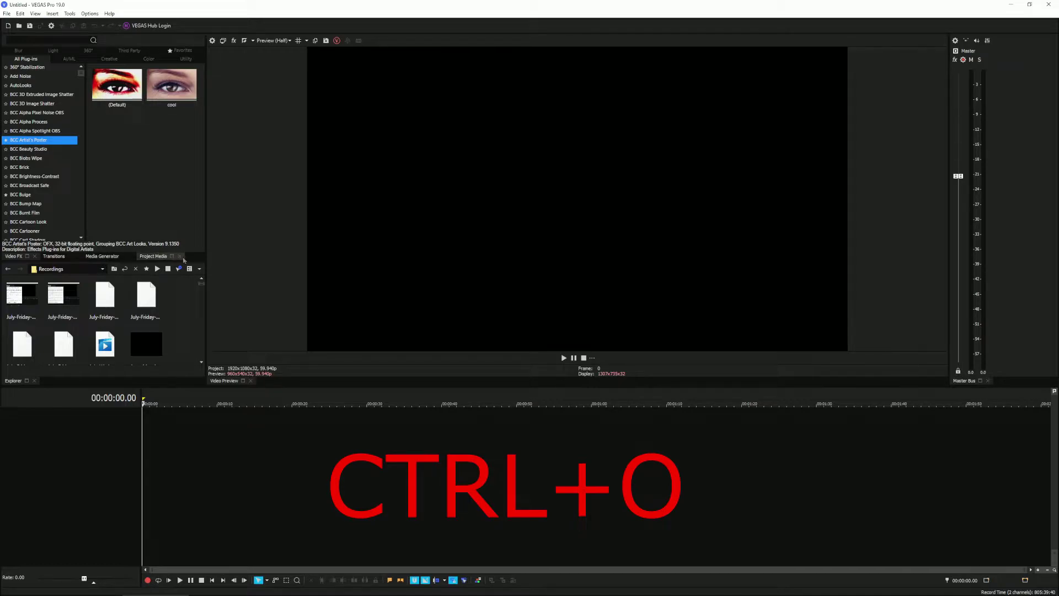
scroll(103, 323, down, 2)
scroll(145, 340, down, 2)
scroll(145, 339, down, 3)
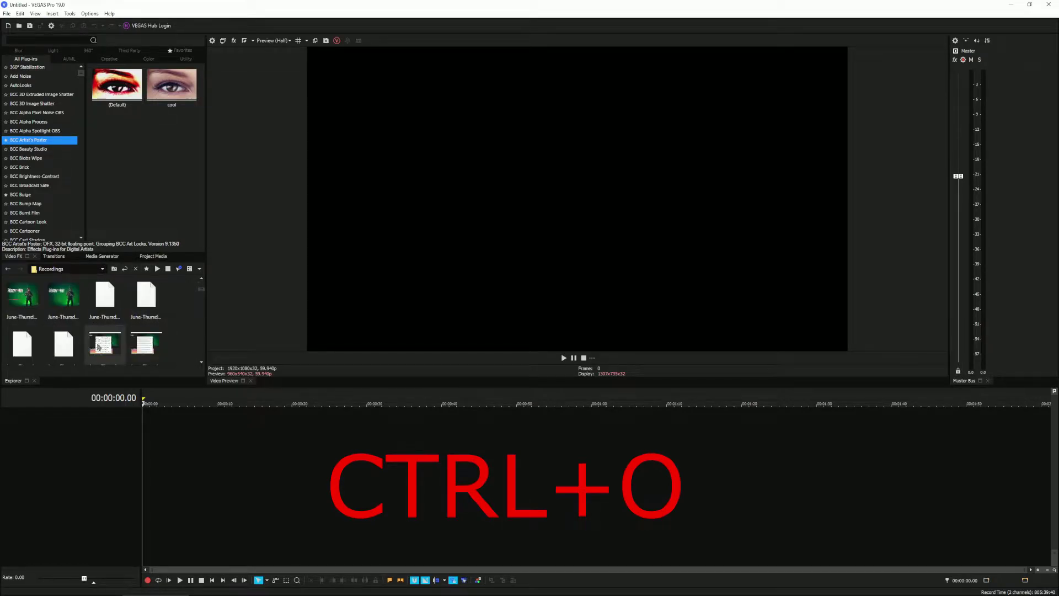
click(34, 380)
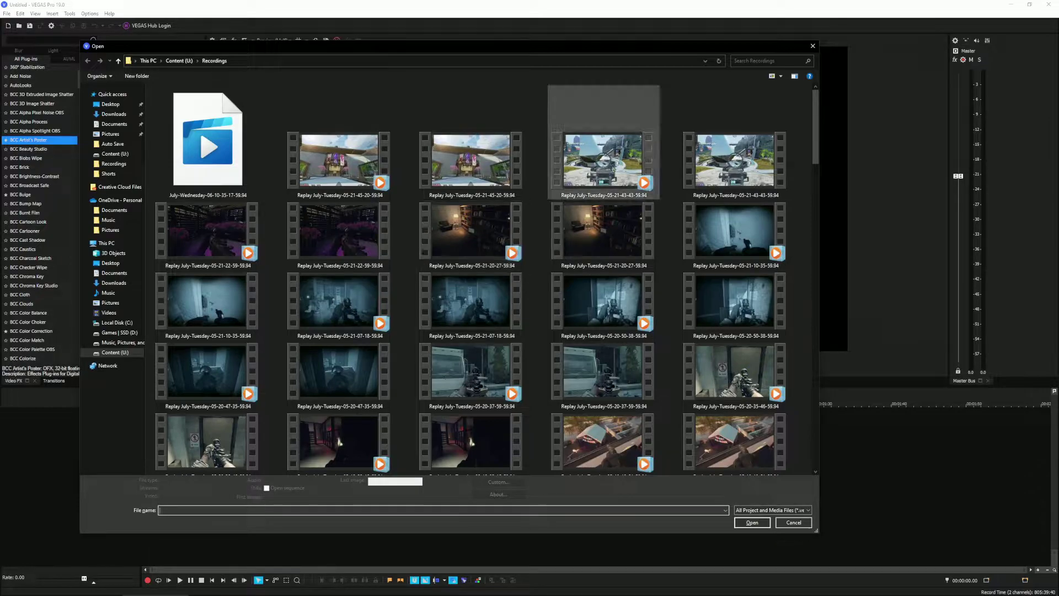
click(602, 157)
Step: Add the 05-21-43-43 replay to the timeline and review the Project Properties
click(752, 524)
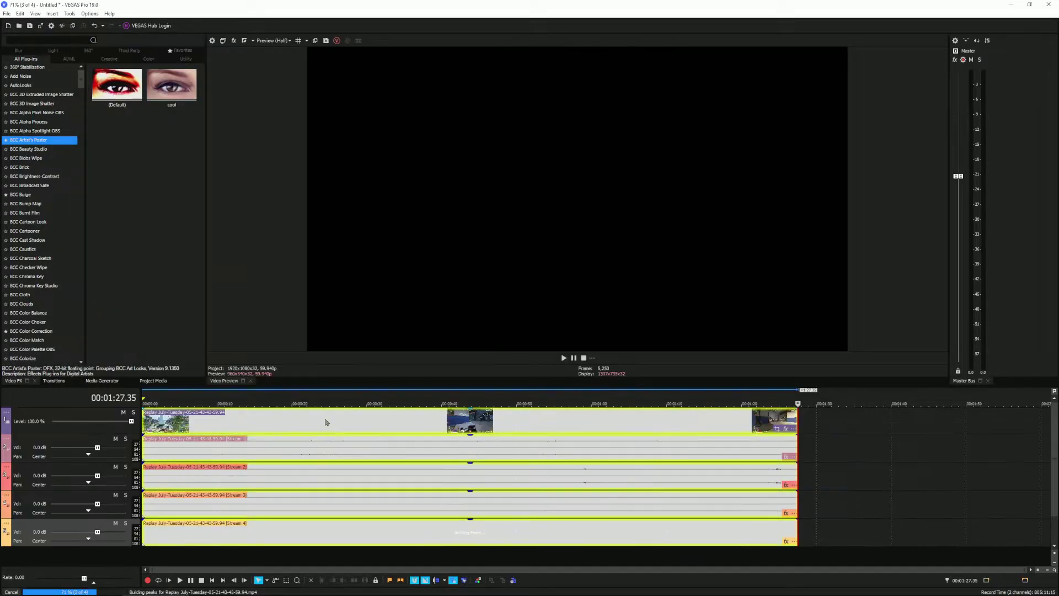
key(Home)
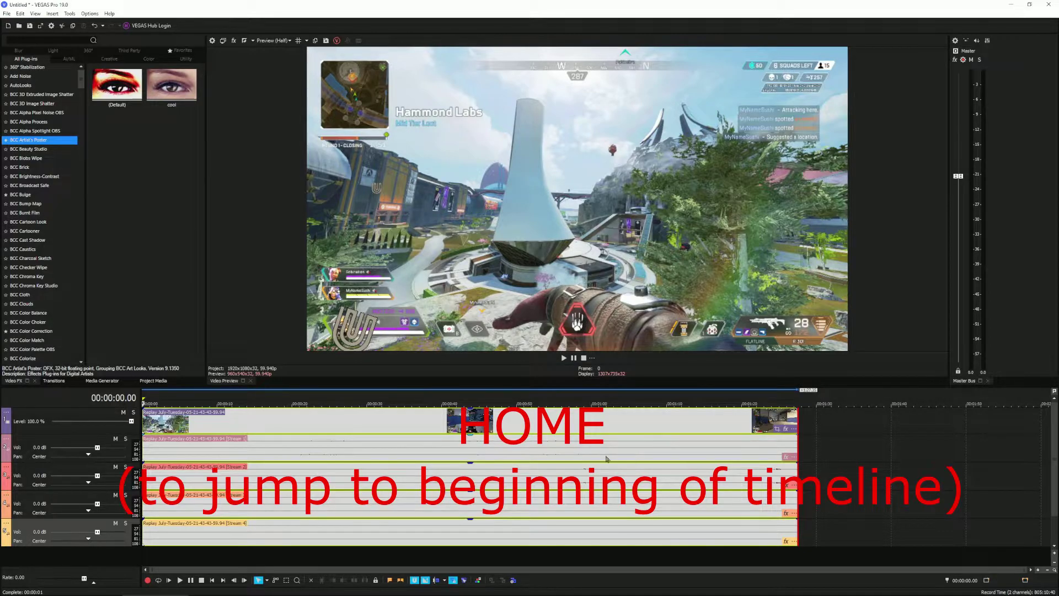
click(222, 426)
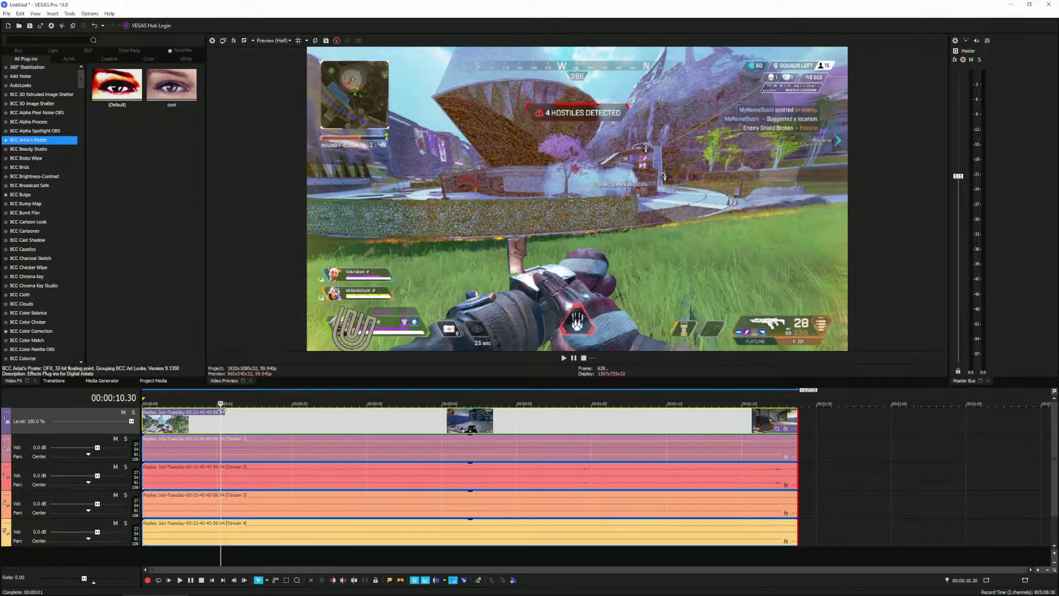
click(212, 41)
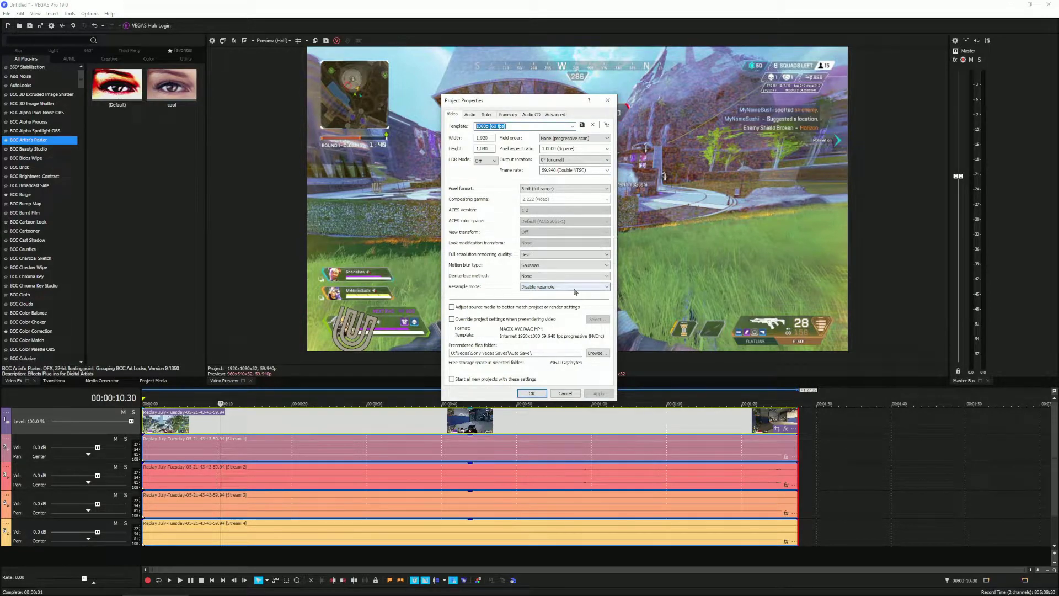
click(565, 393)
Step: Turn on Disable resample in the replay event's properties and confirm
click(236, 426)
right_click(236, 426)
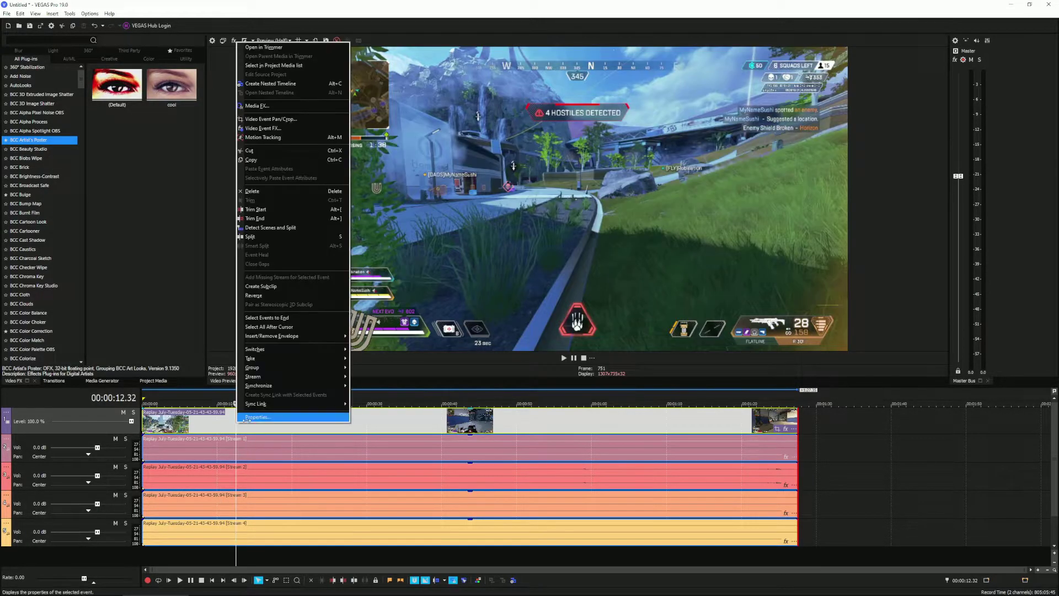
click(248, 418)
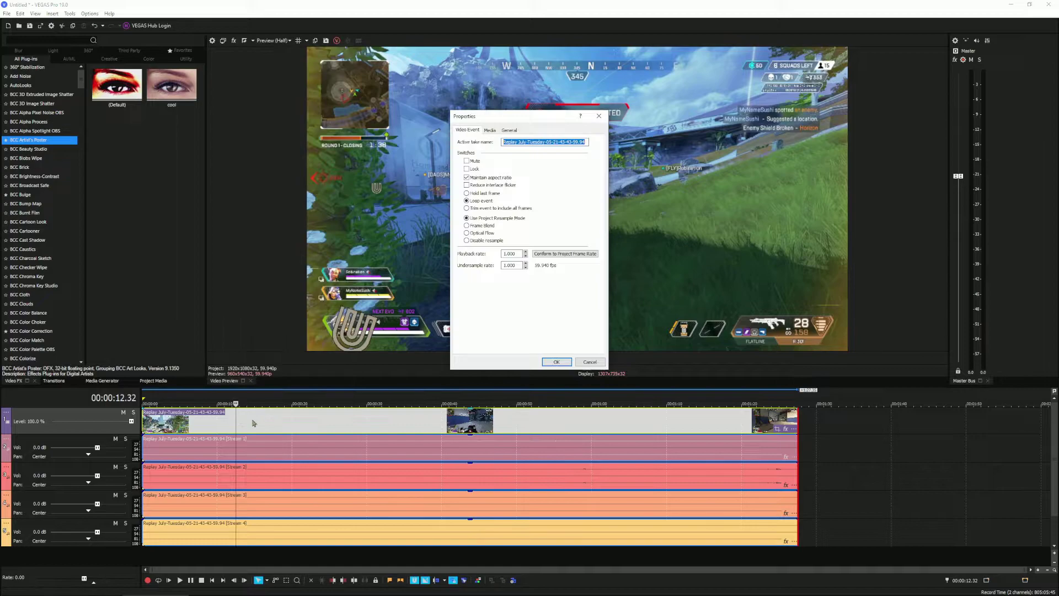
click(556, 362)
right_click(282, 424)
click(327, 420)
click(467, 240)
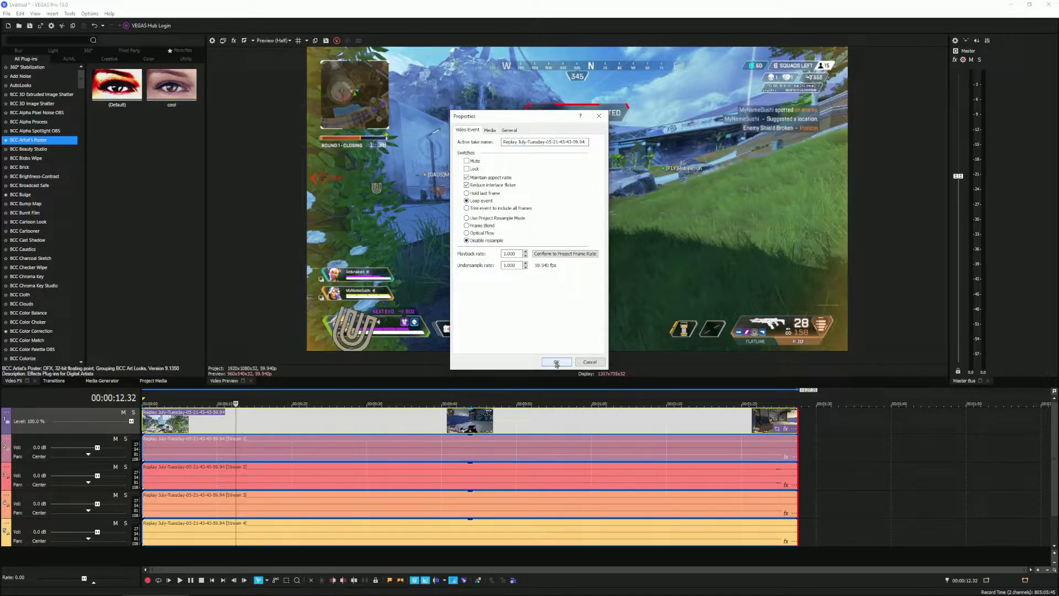
key(ctrl+Tab)
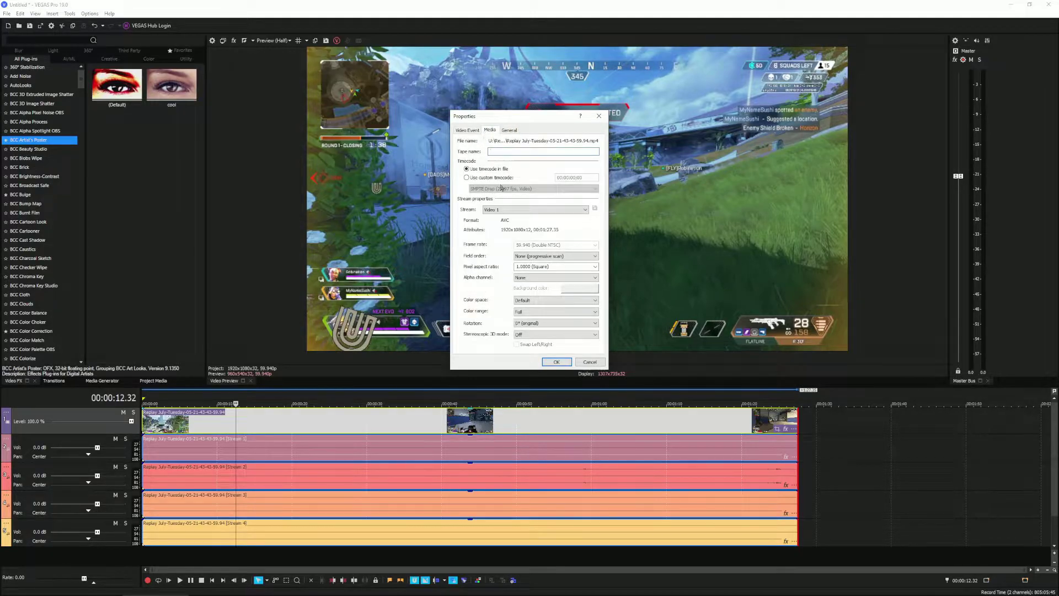
click(556, 362)
key(Home)
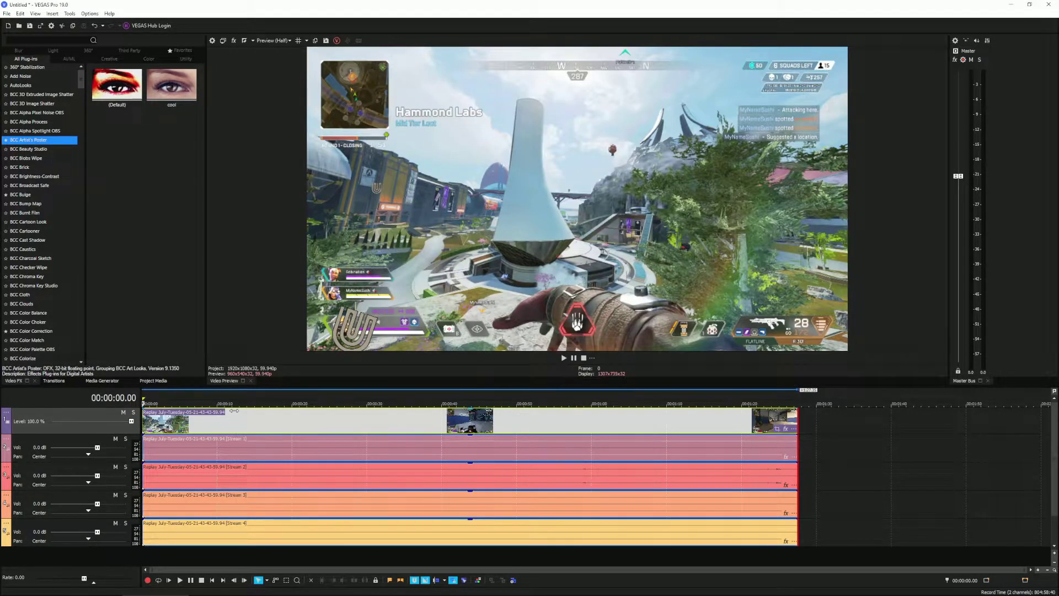
Step: Play the edit, return near the start, and enlarge the audio waveforms with Shift+Up
key(space)
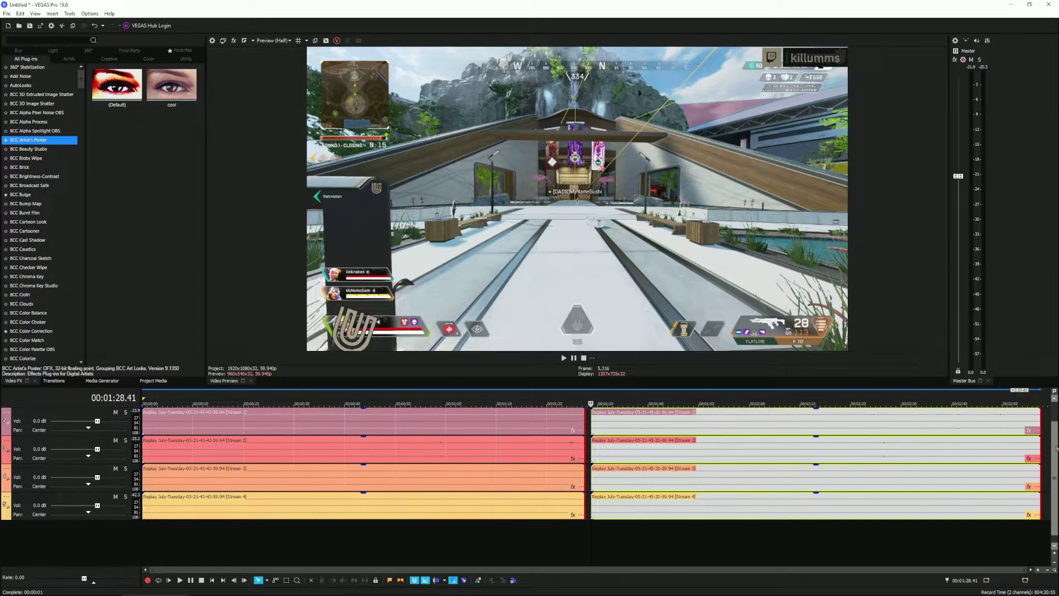
click(158, 403)
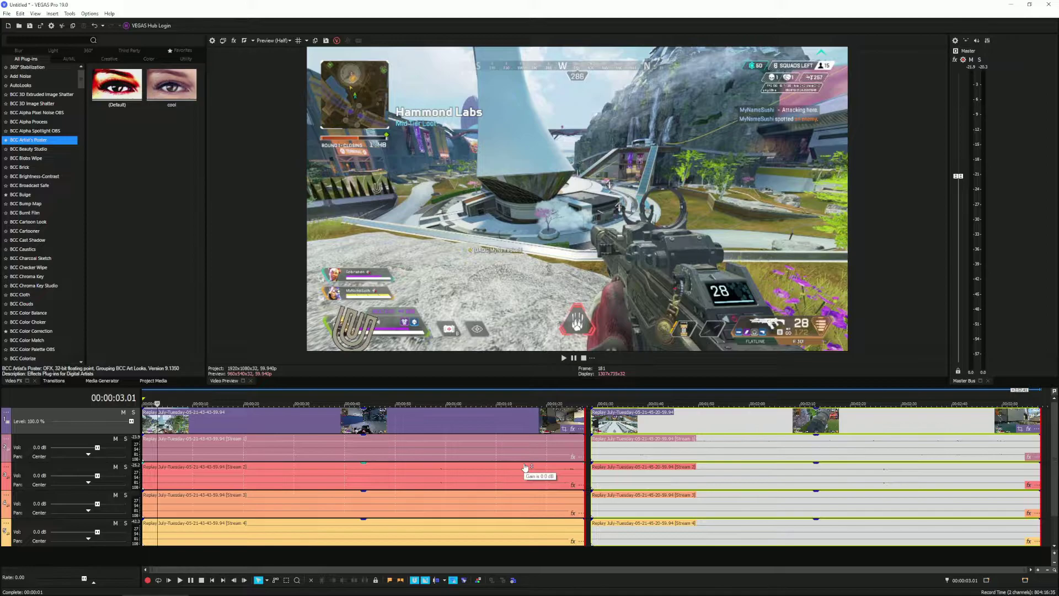
mouse_move(525, 469)
key(shift+Up)
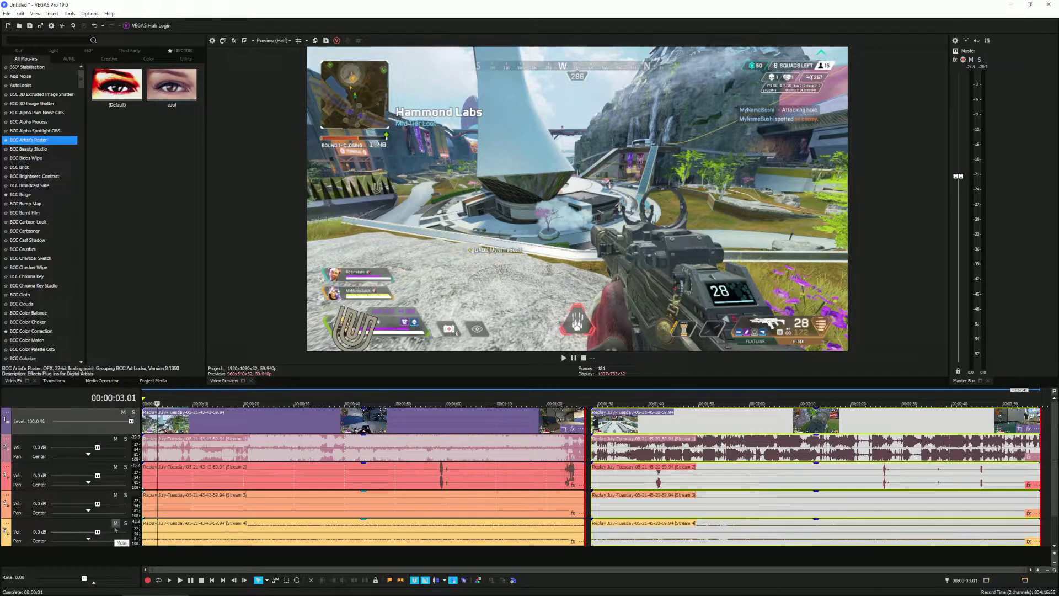
Step: Mute audio track 4 and preview from inside the second clip, around 1:39.40
click(116, 523)
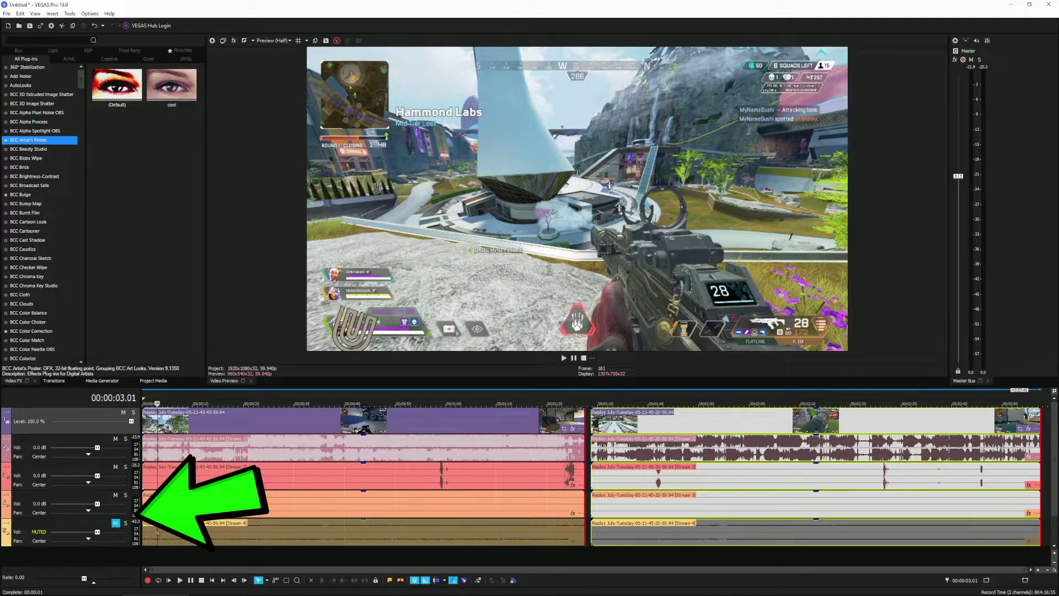
click(684, 396)
key(space)
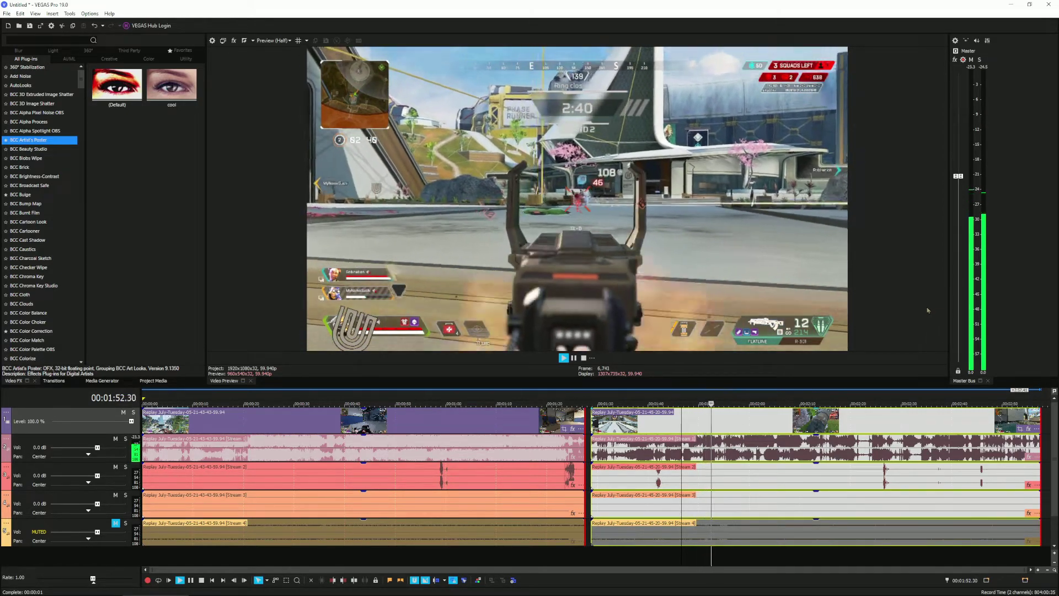
click(647, 404)
Step: Play the first replay from the start and stop at about 6.57 seconds
key(space)
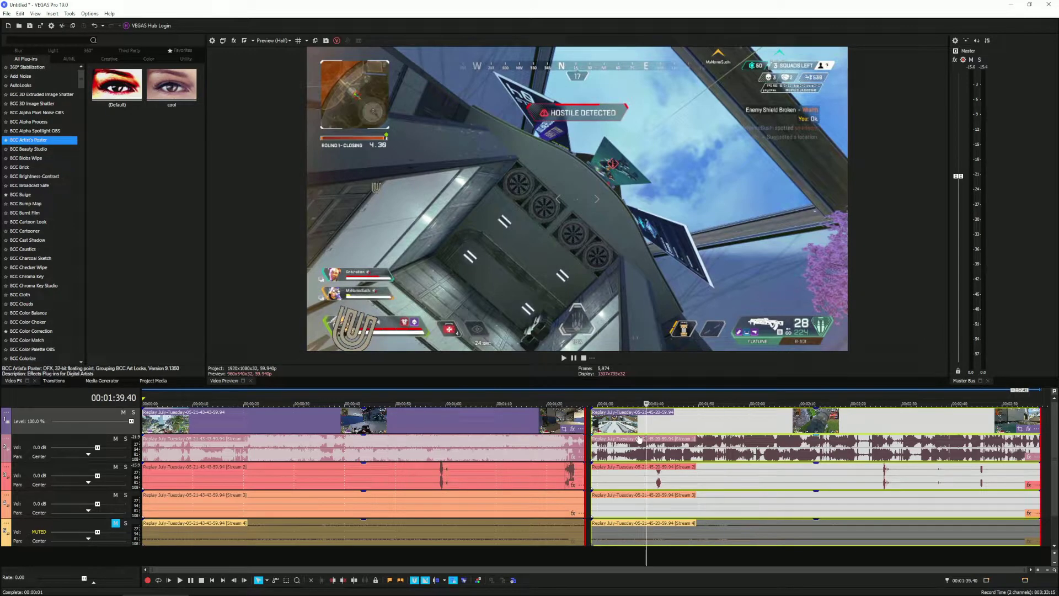
click(145, 396)
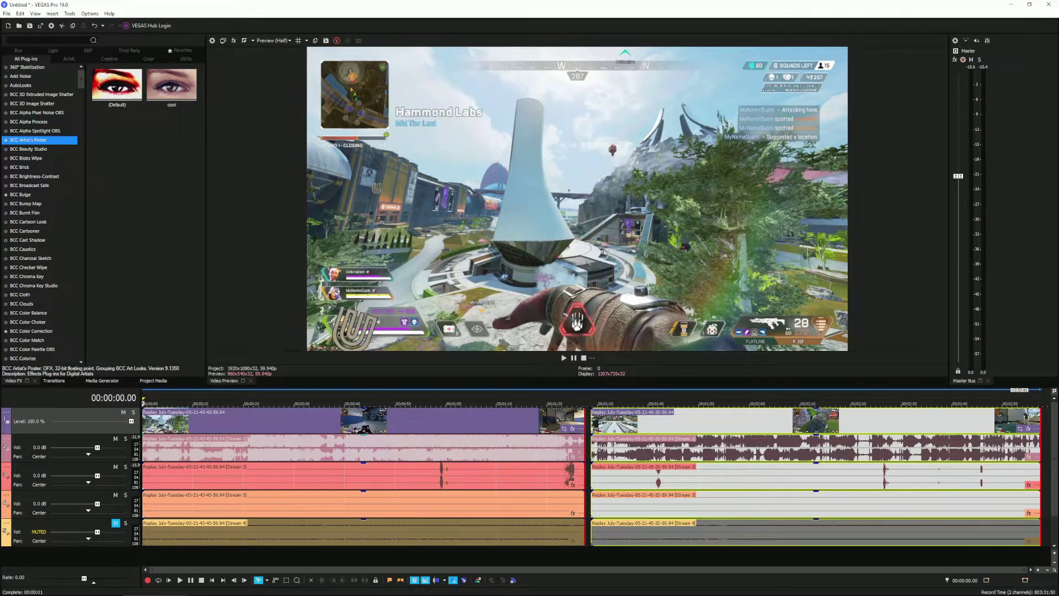
key(space)
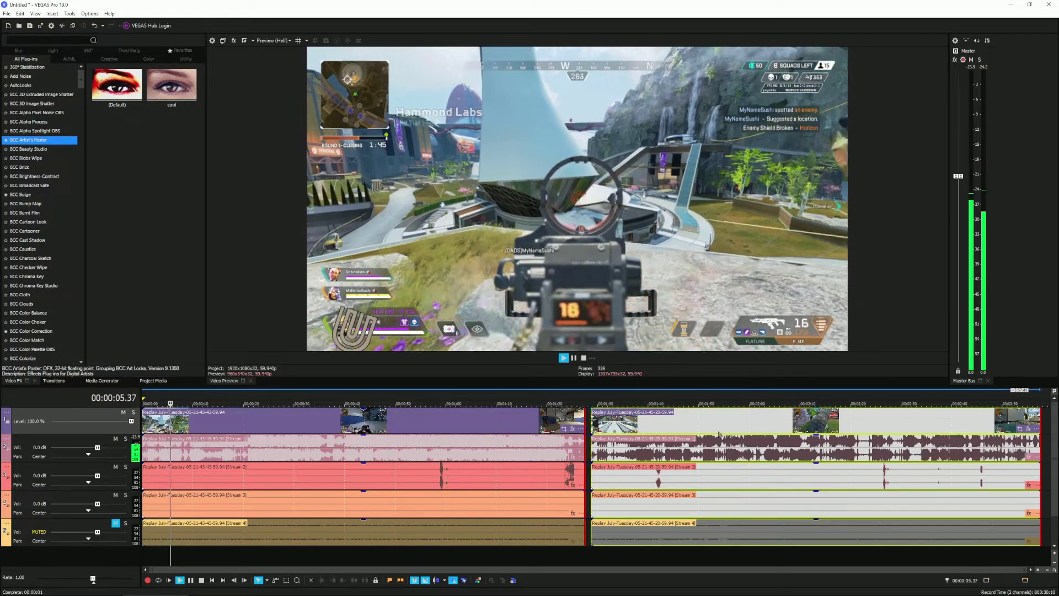
key(space)
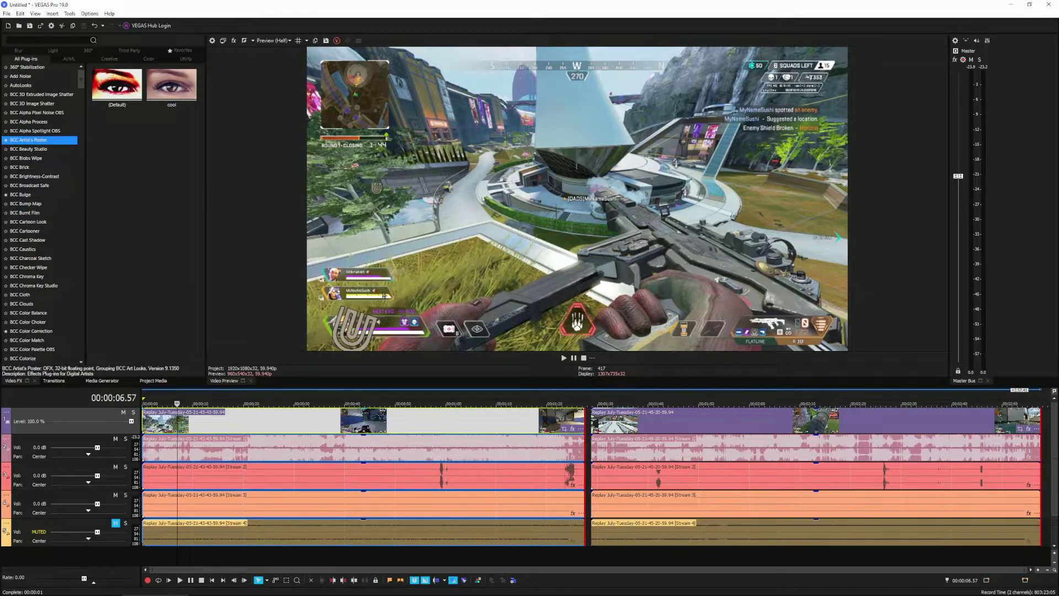
Step: Split the selected events at 6.57 seconds, preview past the cut, then move to about 44 seconds
key(s)
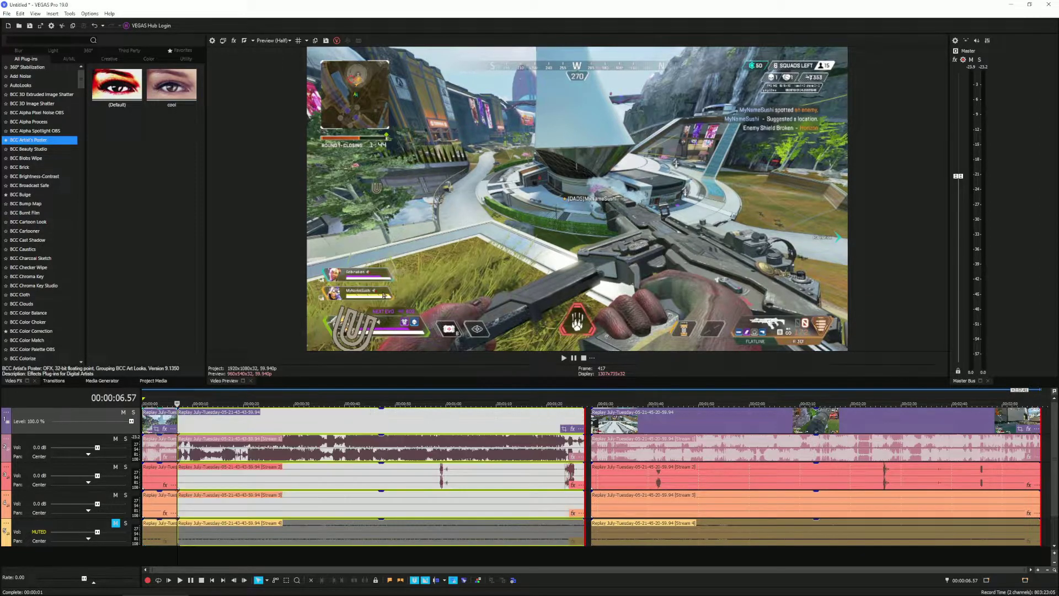
key(space)
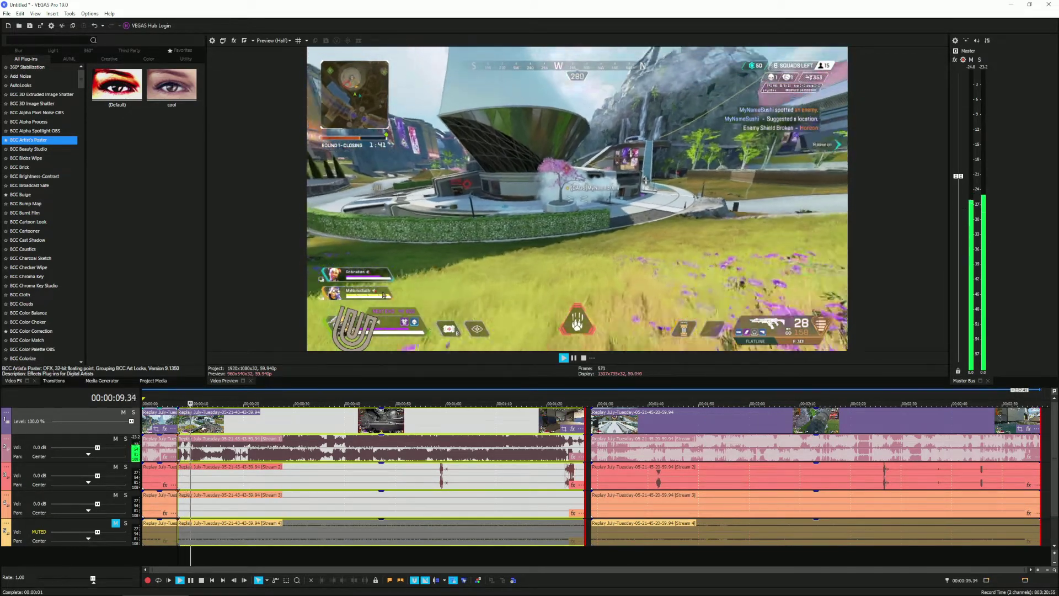
key(Return)
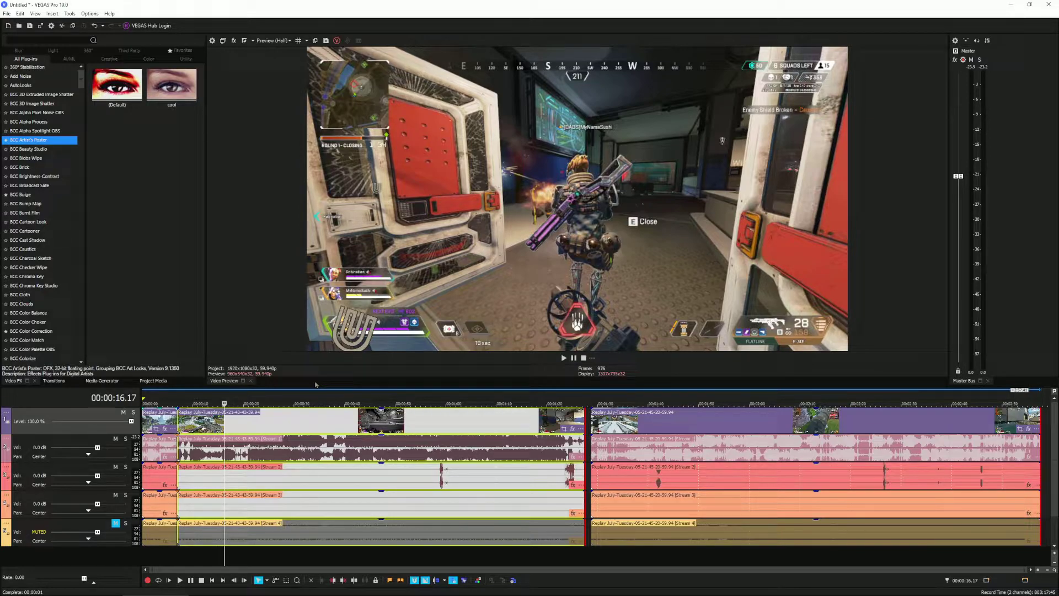
key(space)
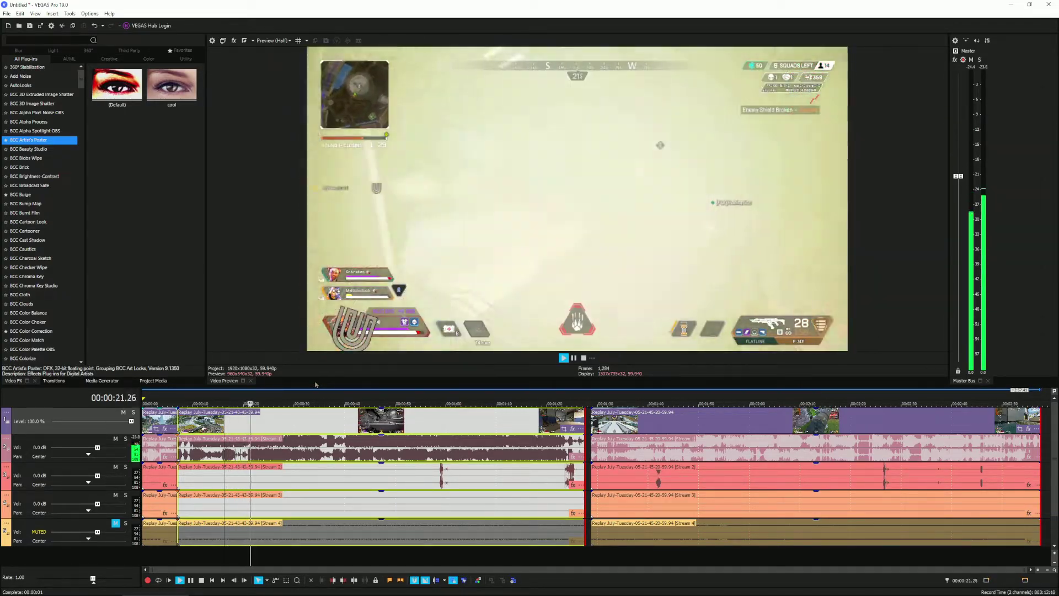
key(space)
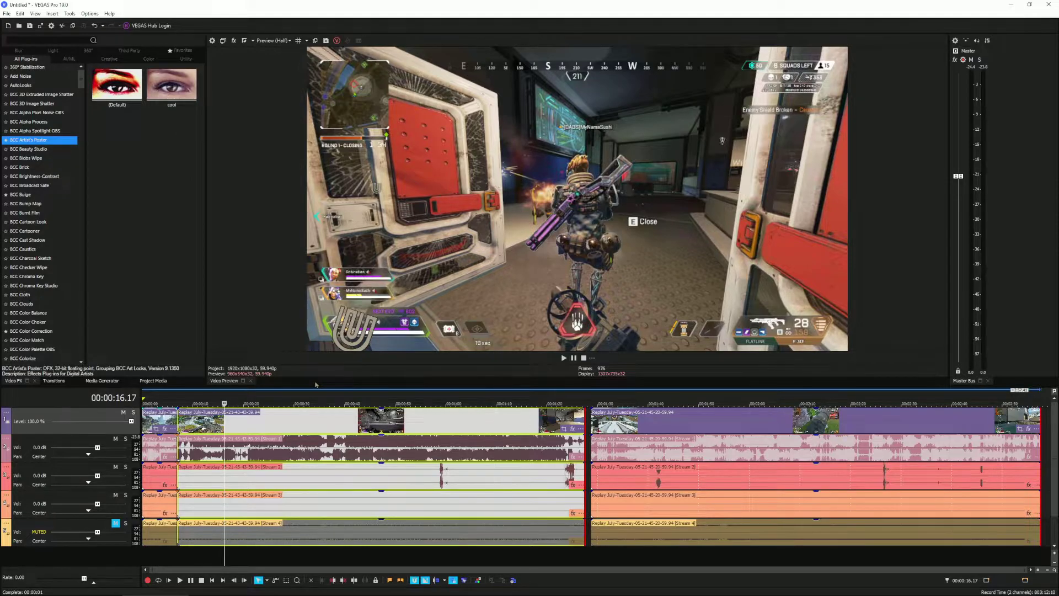
click(259, 401)
click(340, 402)
Step: Split the gameplay events at 00:00:49.09 and select the earlier part at 36.57
click(366, 401)
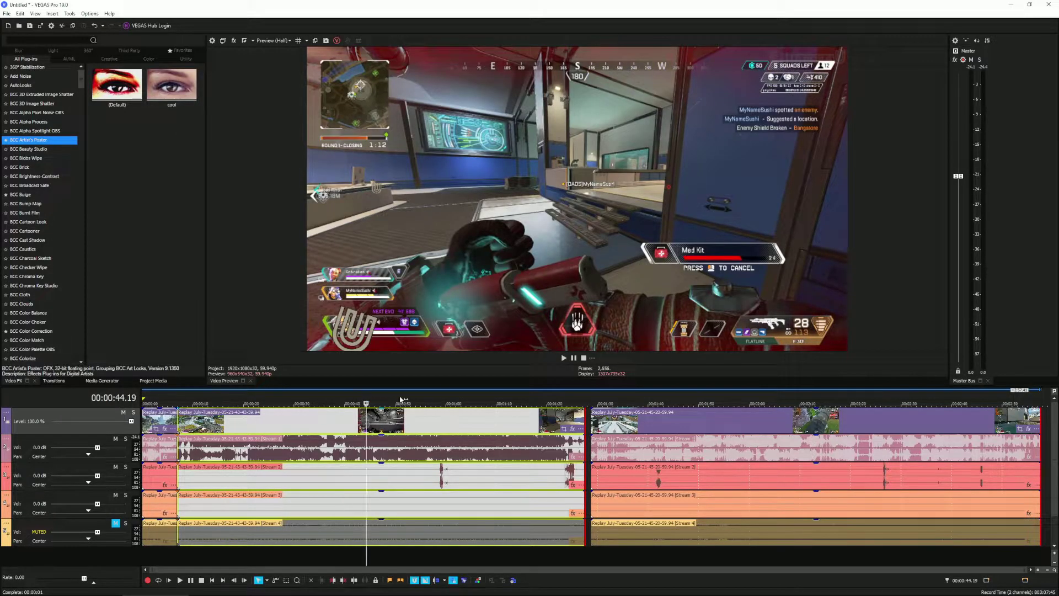
click(403, 401)
click(392, 401)
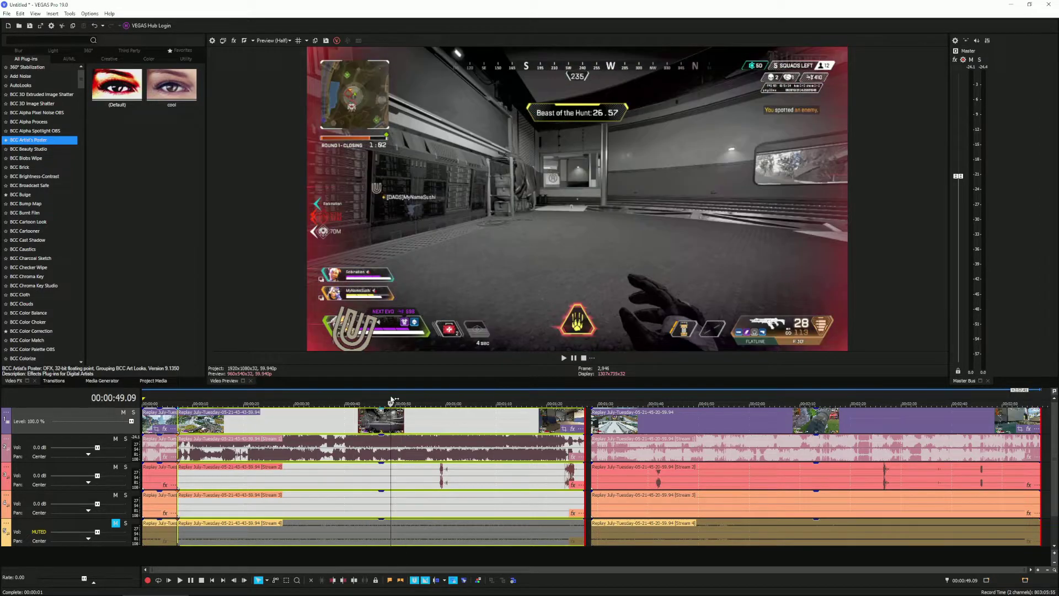
key(space)
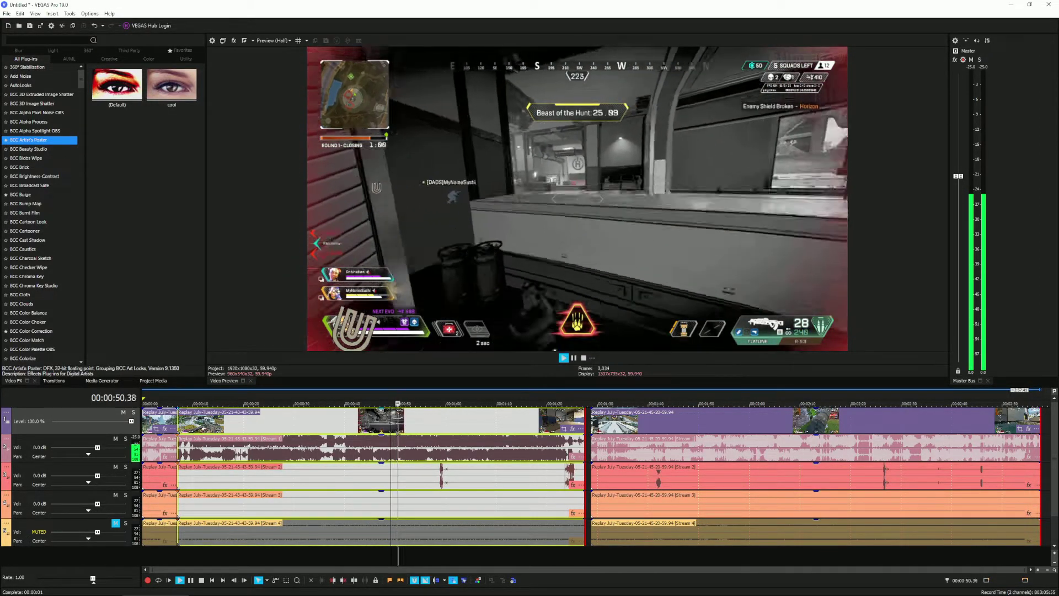
key(space)
key(s)
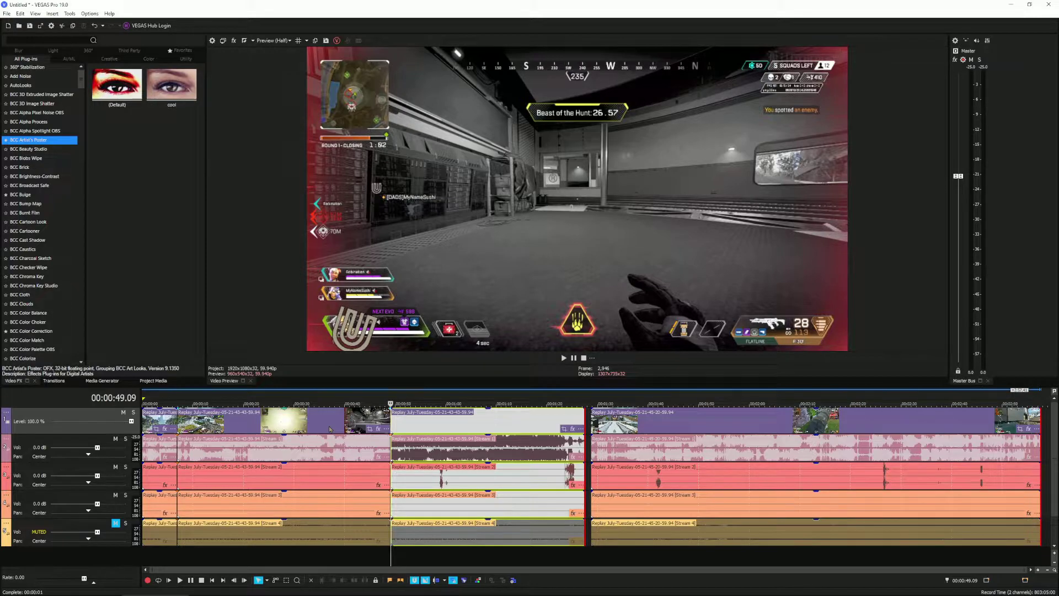
click(329, 428)
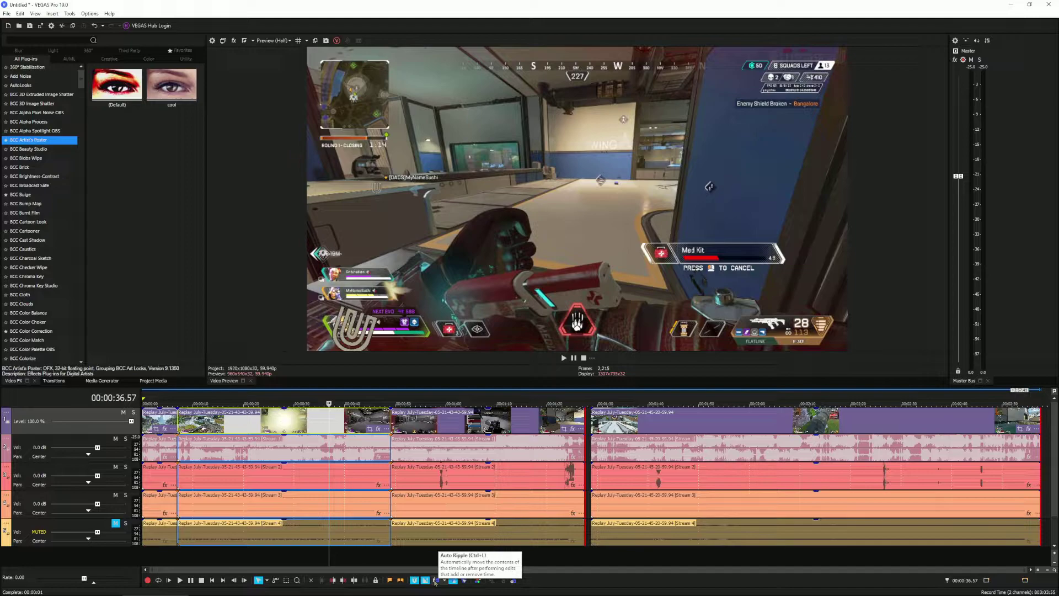
Step: With Auto Ripple on, remove the first replay's 6.57–49 second section and close the gap
click(436, 580)
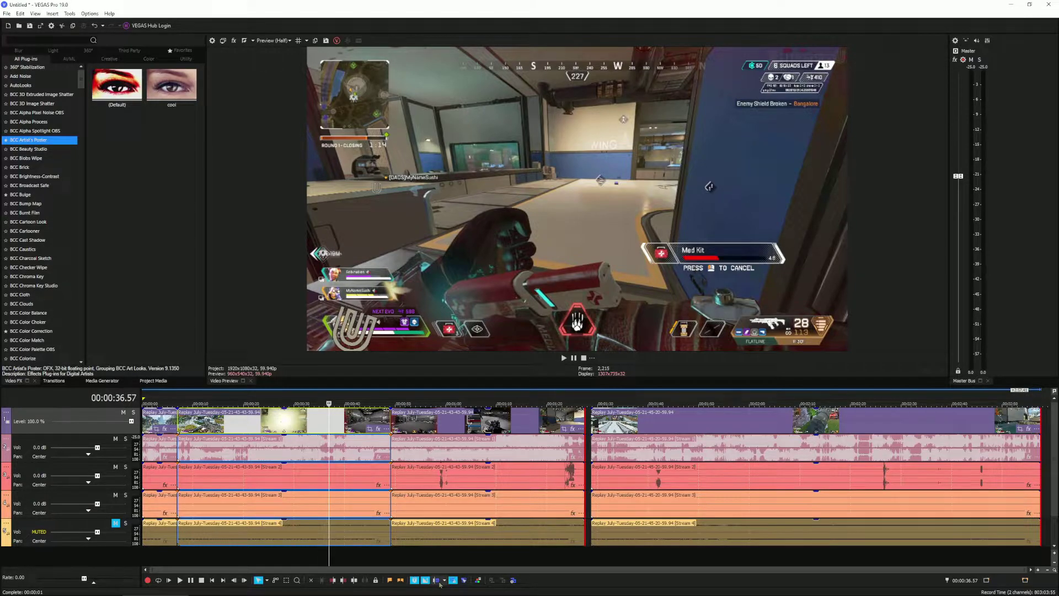
click(391, 452)
key(space)
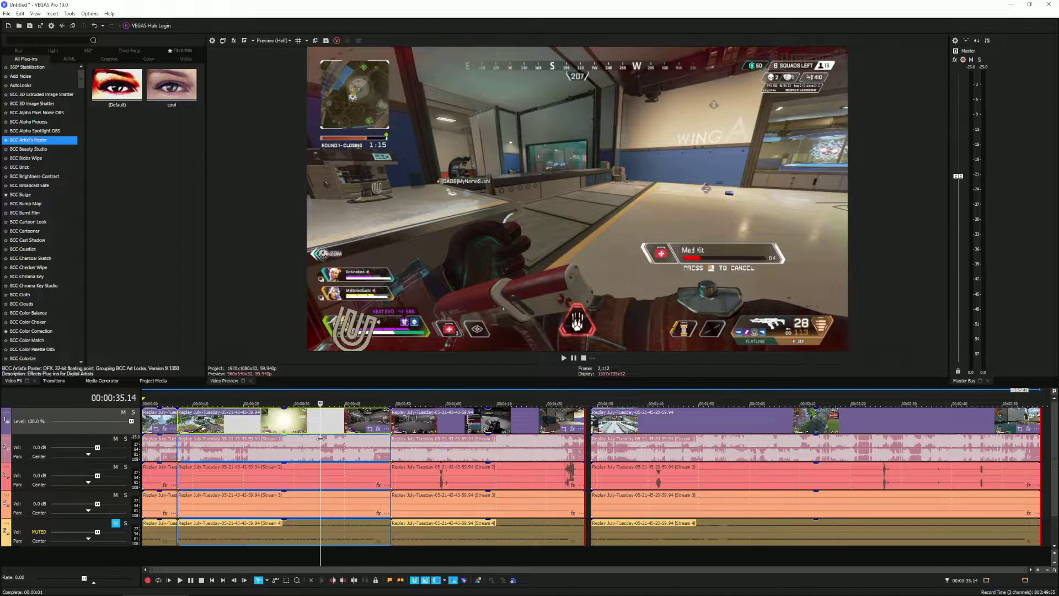
key(ctrl+z)
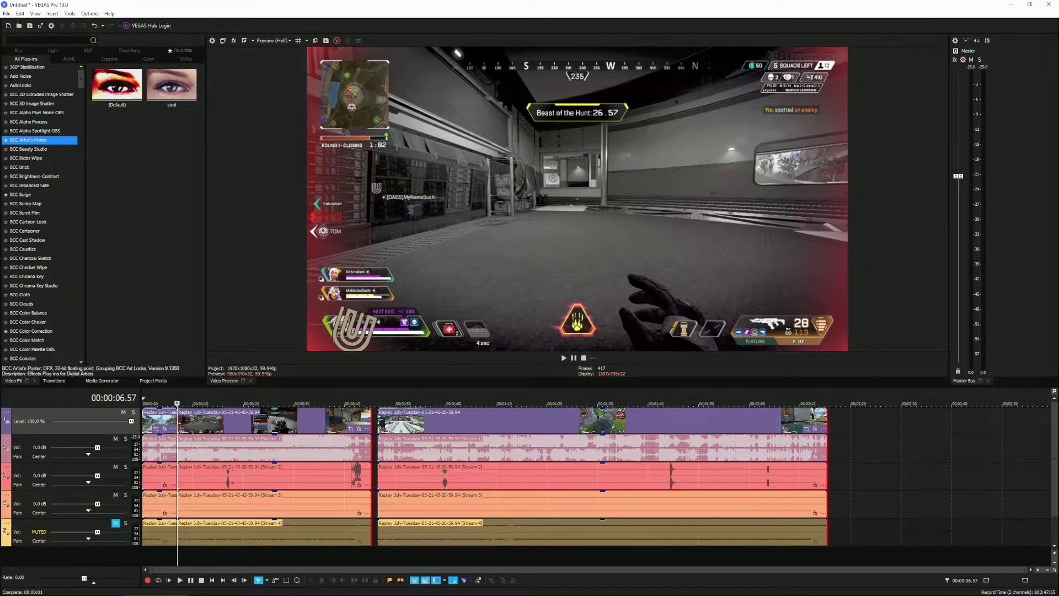
scroll(292, 437, up, 5)
scroll(292, 437, down, 5)
scroll(579, 442, down, 2)
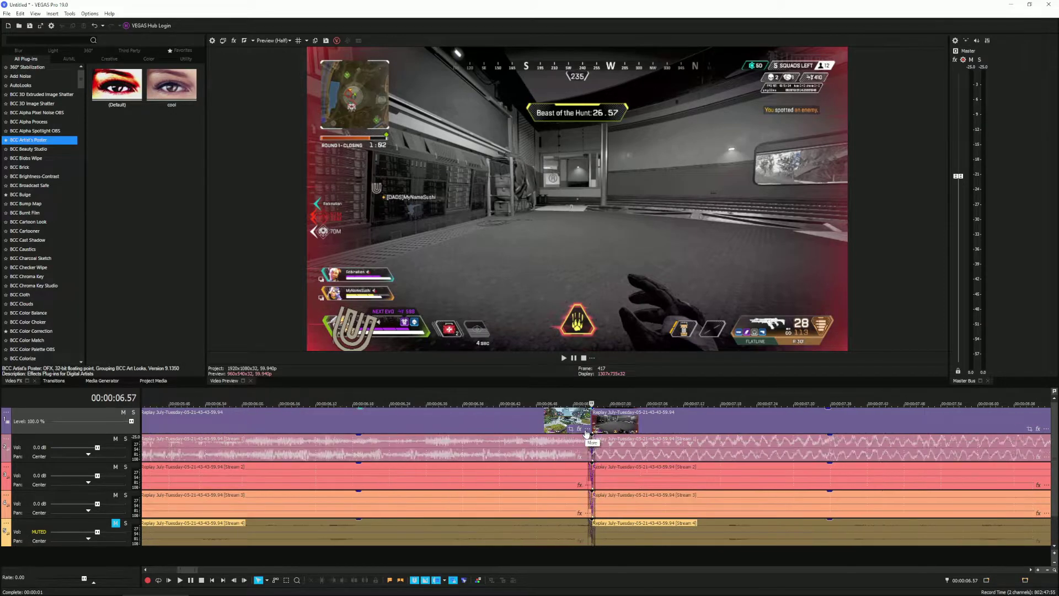
scroll(579, 443, down, 3)
scroll(276, 406, up, 3)
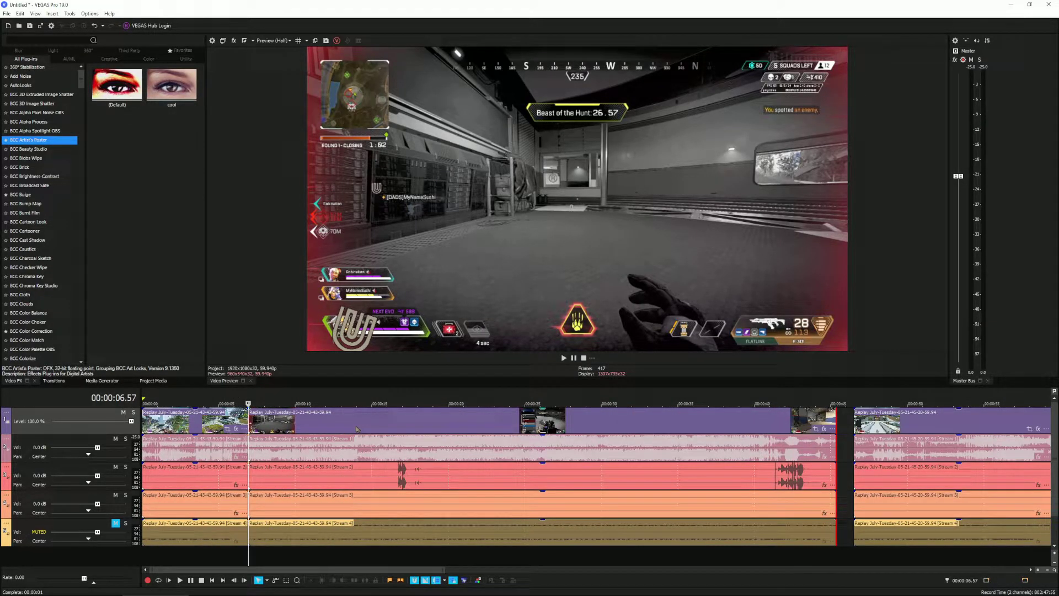
scroll(357, 429, up, 2)
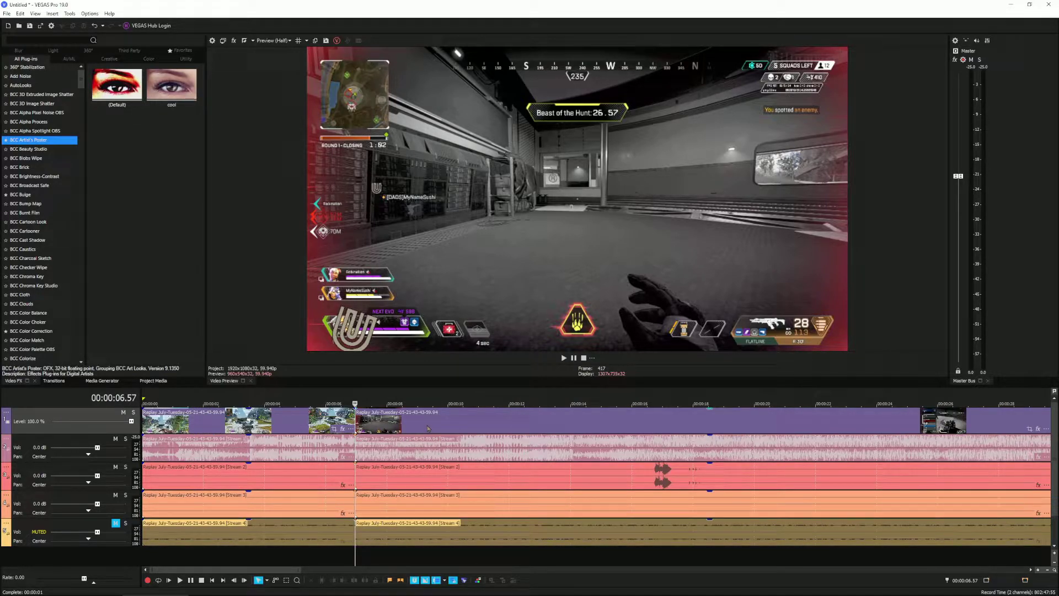
Step: Drag the post-cut gameplay clip left to overlap the earlier footage near 6 seconds
drag(428, 428, 398, 428)
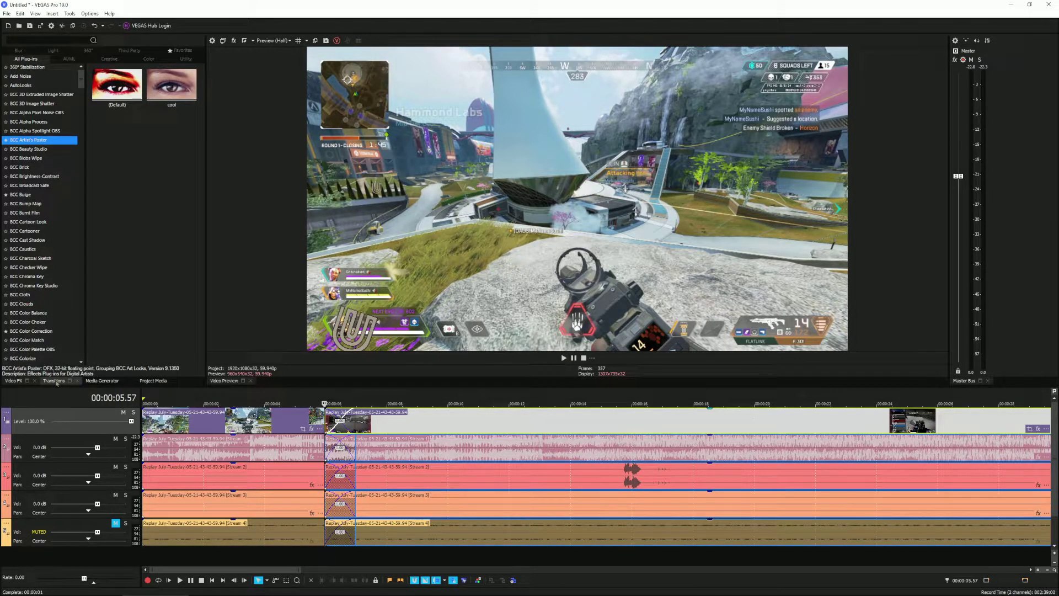
click(56, 383)
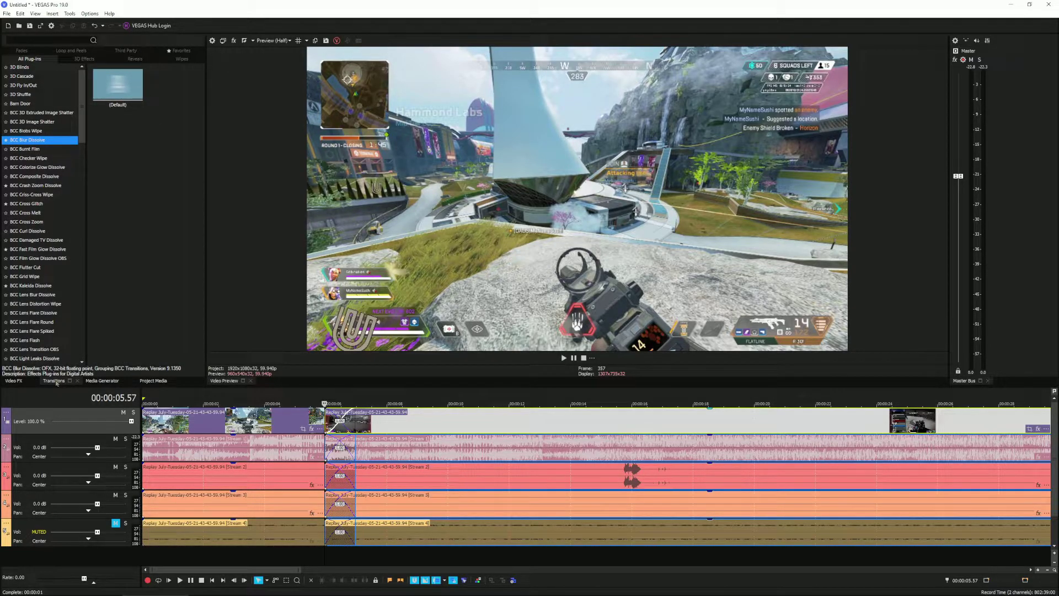
Step: Apply the Favorites BCC Crash Zoom Dissolve 'transition shot' preset to the 6-second overlap
click(180, 59)
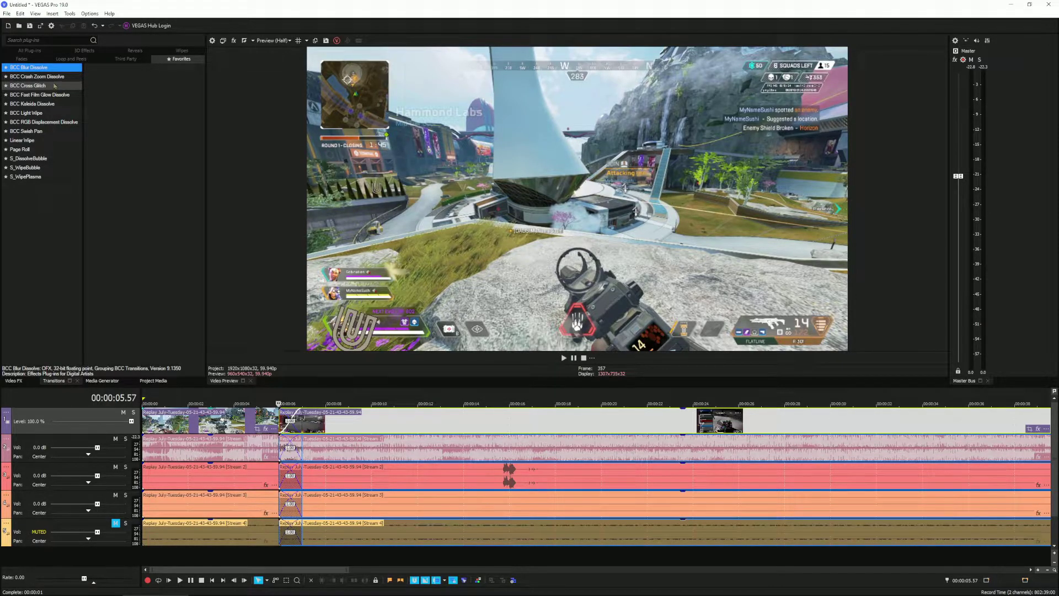
click(45, 76)
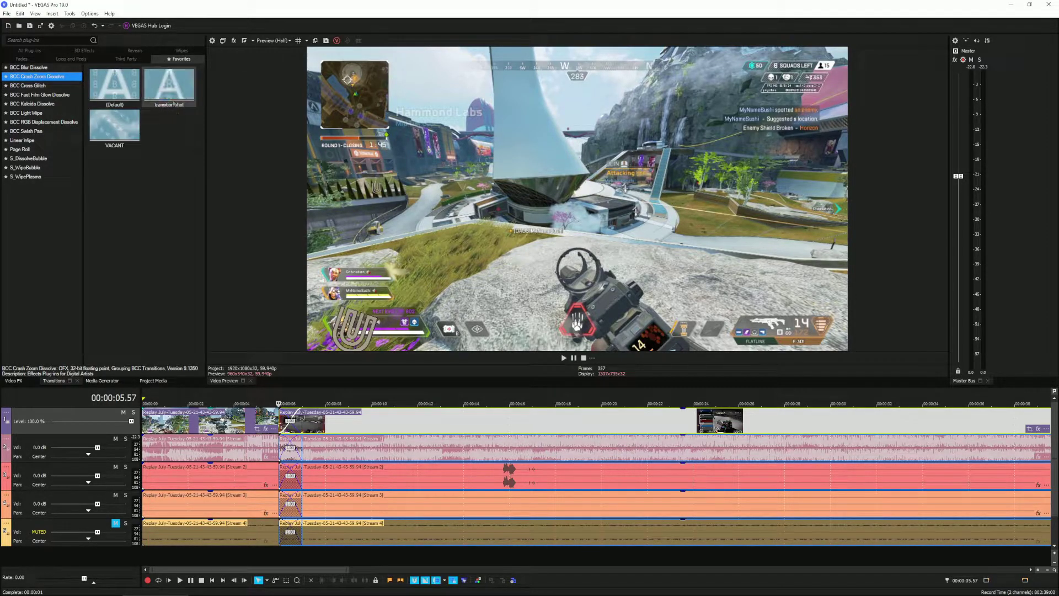
click(173, 108)
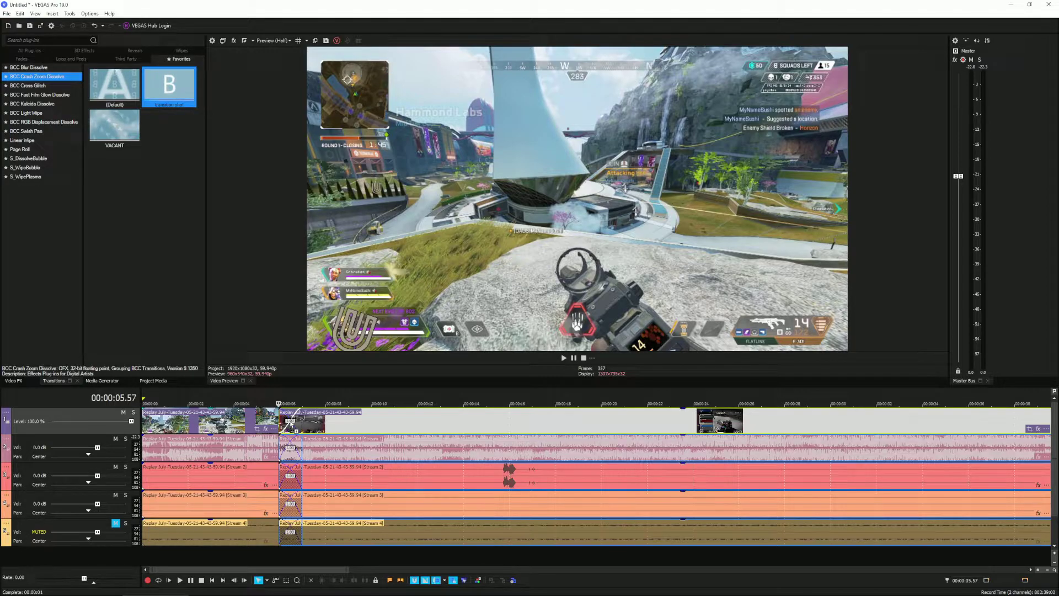
drag(280, 423, 282, 422)
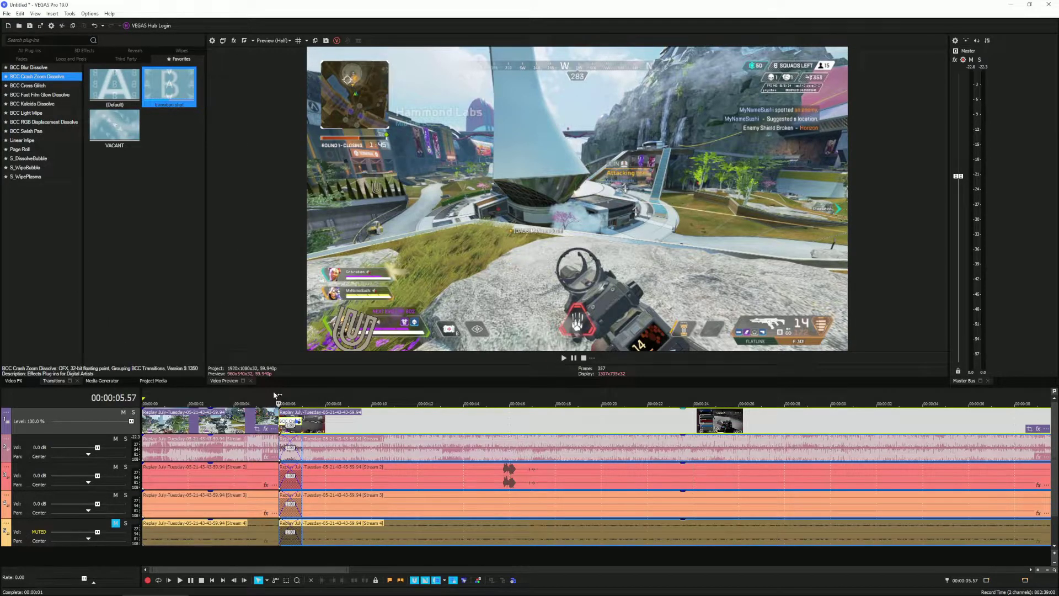
click(275, 398)
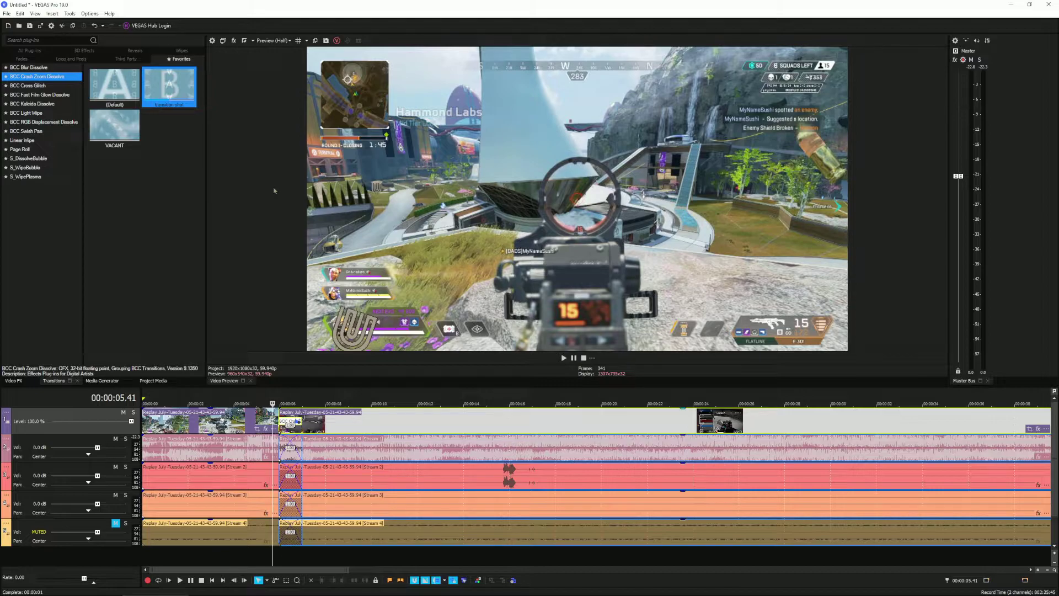
key(space)
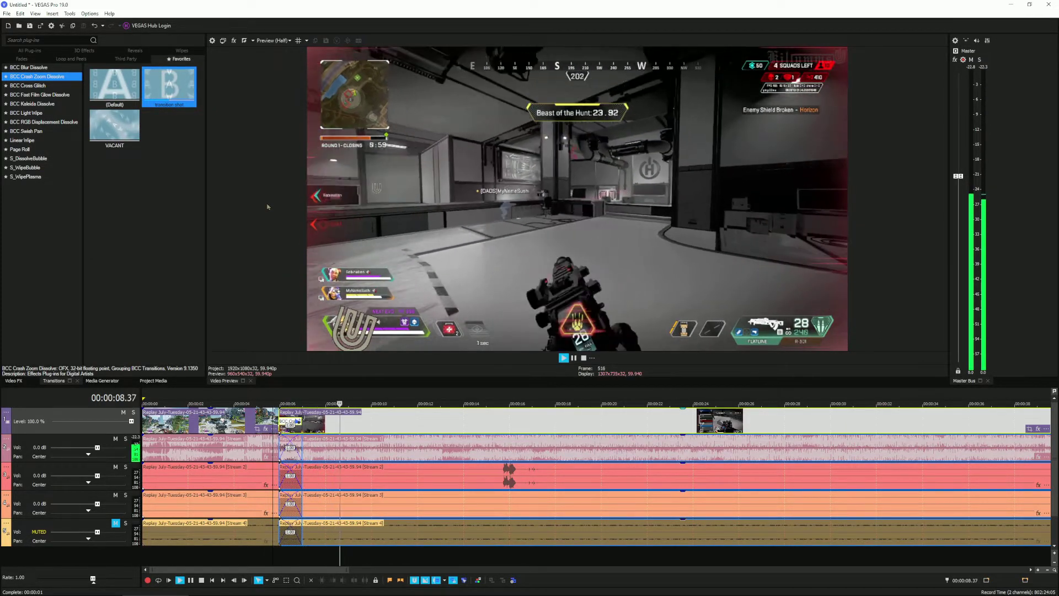
key(ctrl+z)
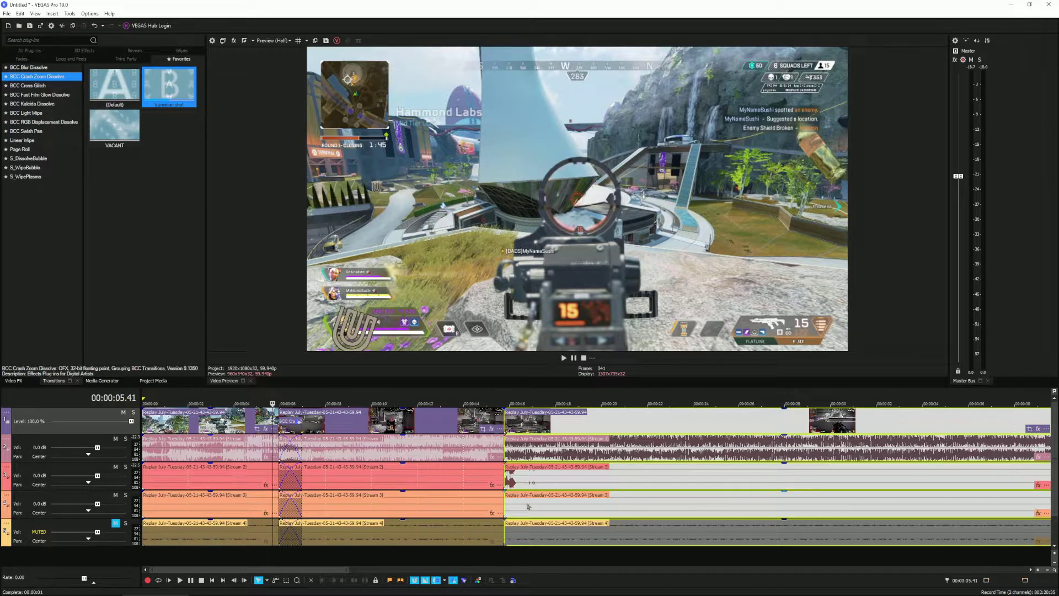
scroll(500, 414, down, 2)
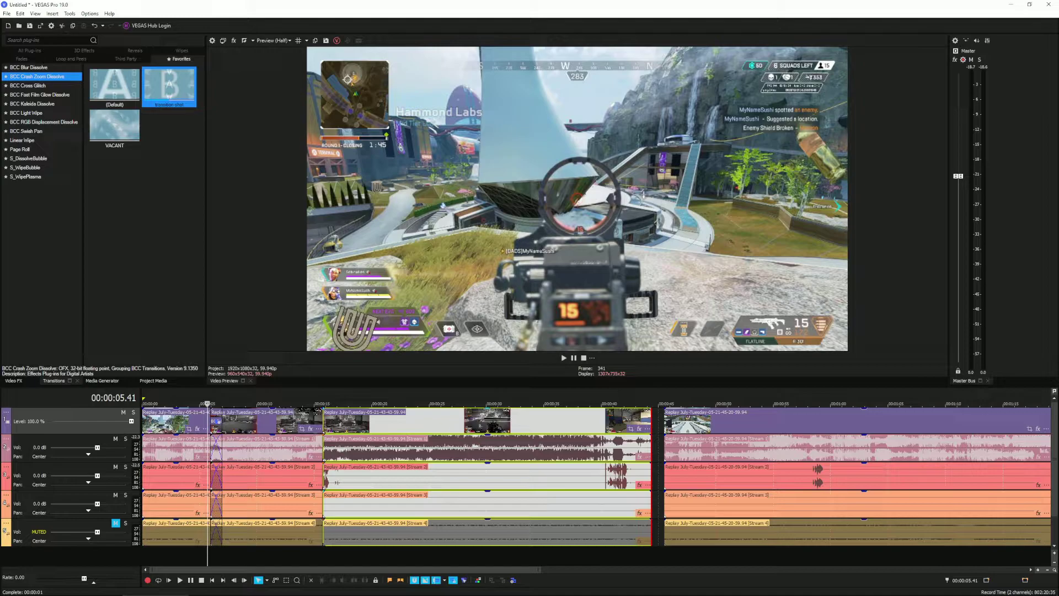
Step: Delete the middle gameplay stretch, then play ahead to find the next cut point
click(460, 429)
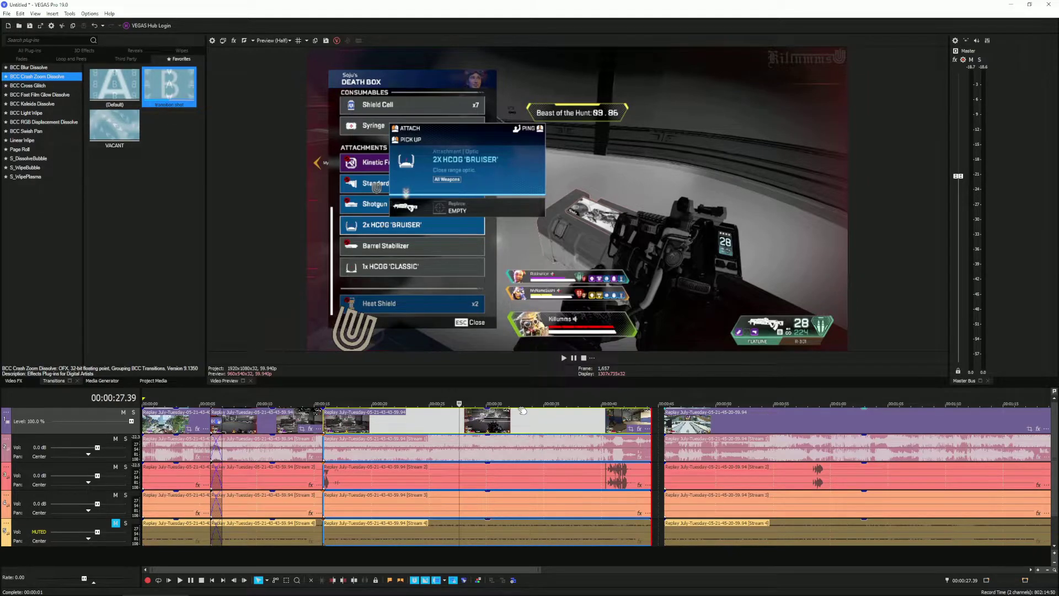
key(Delete)
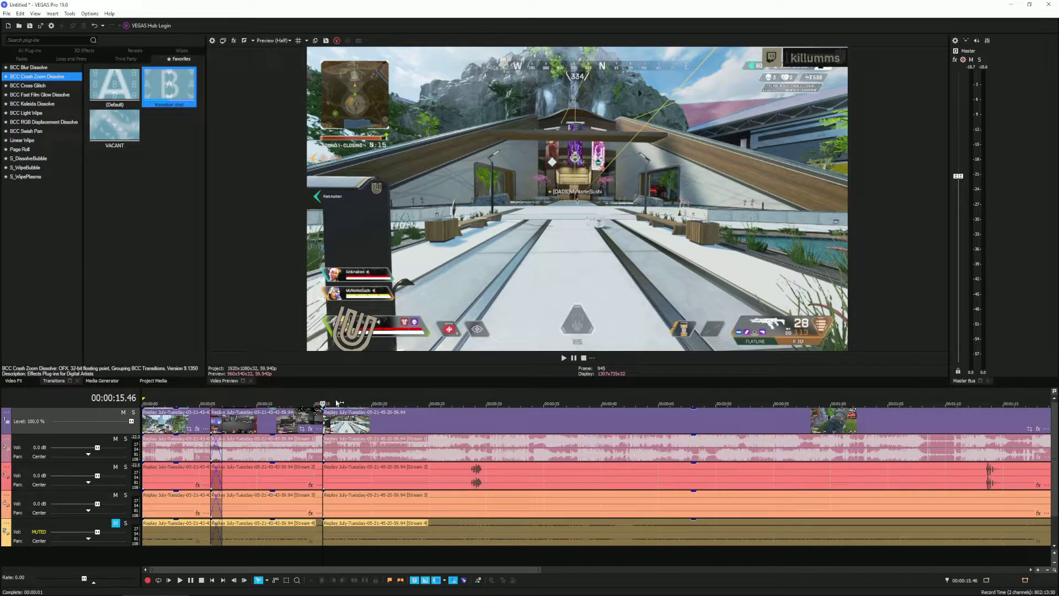
click(399, 400)
key(space)
click(557, 402)
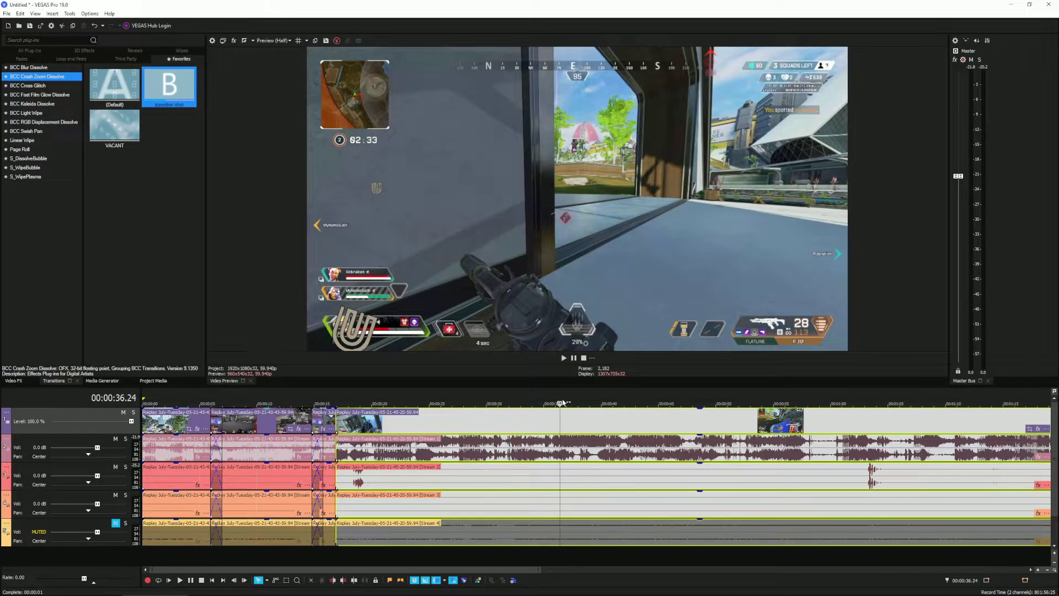
Step: Split and remove footage up to 48.32, overlapping the clips into a crossfade near 23 seconds
key(s)
key(Delete)
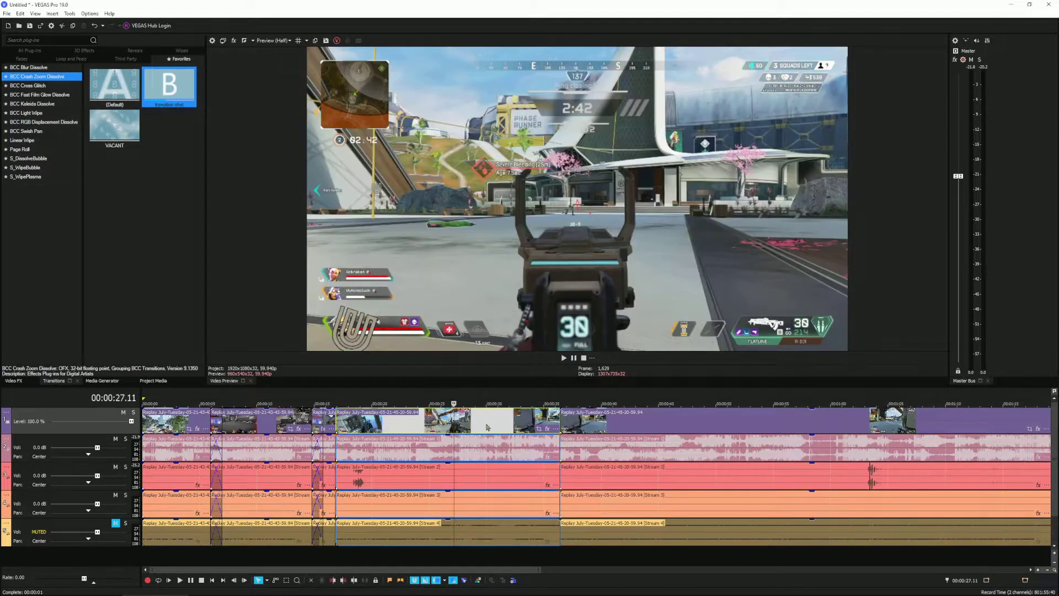
click(886, 403)
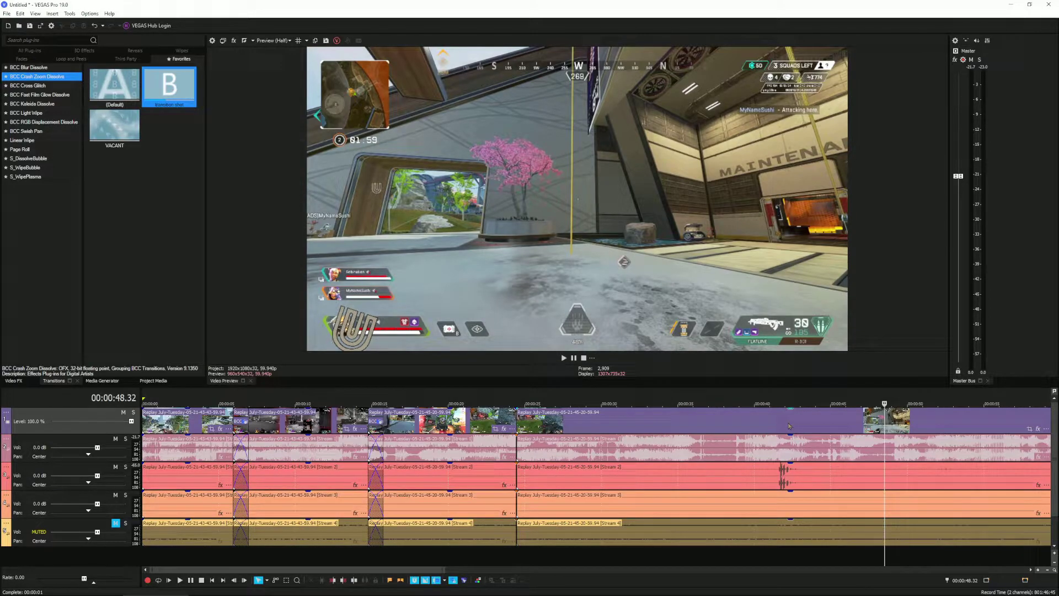
key(ctrl+z)
drag(577, 425, 562, 425)
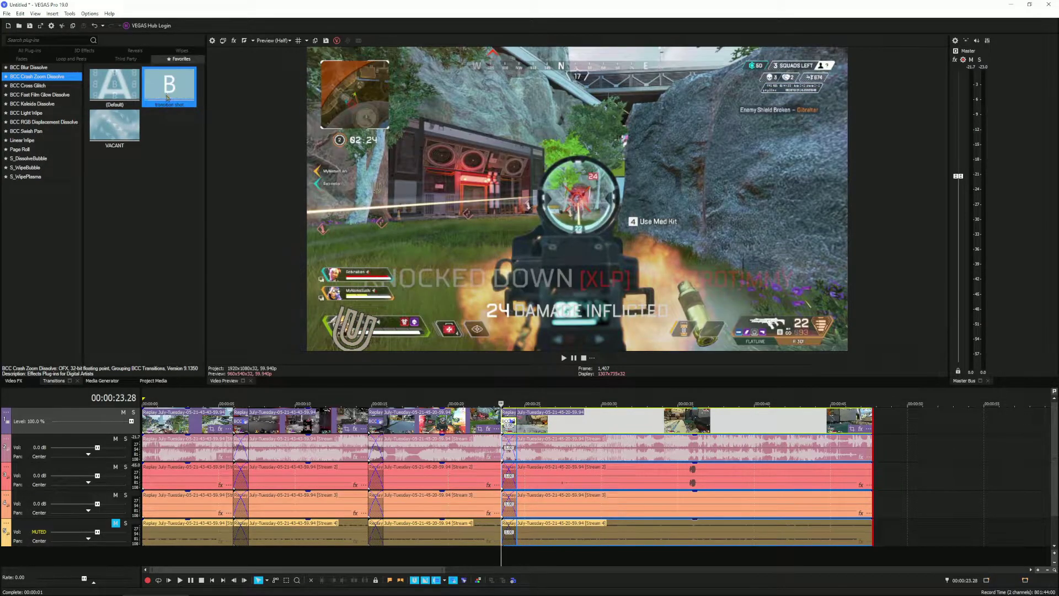
drag(508, 425, 507, 424)
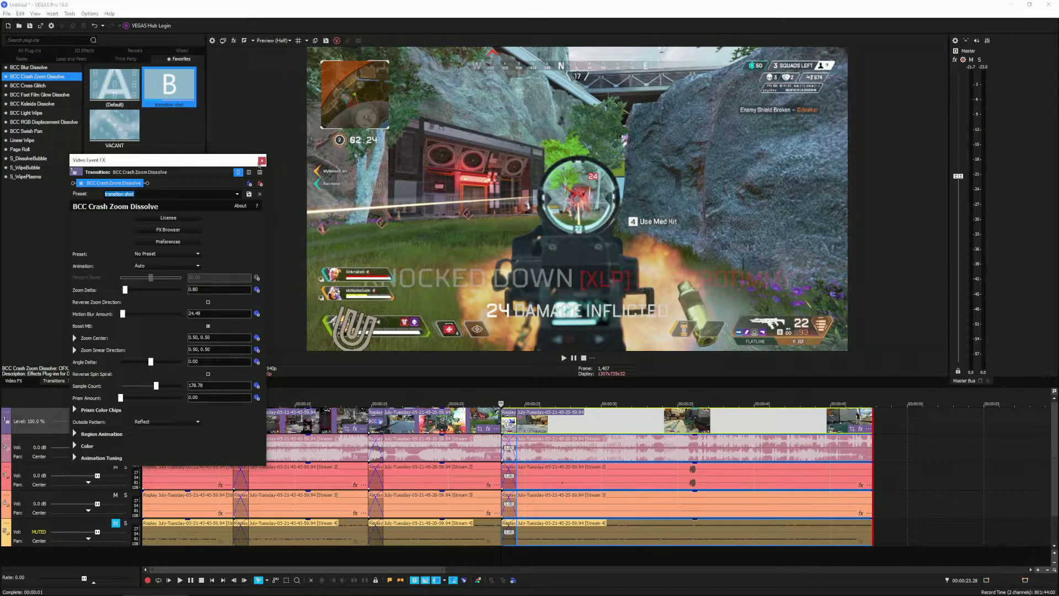
Step: Close the transition settings and trim all footage after 00:00:37.50
click(262, 162)
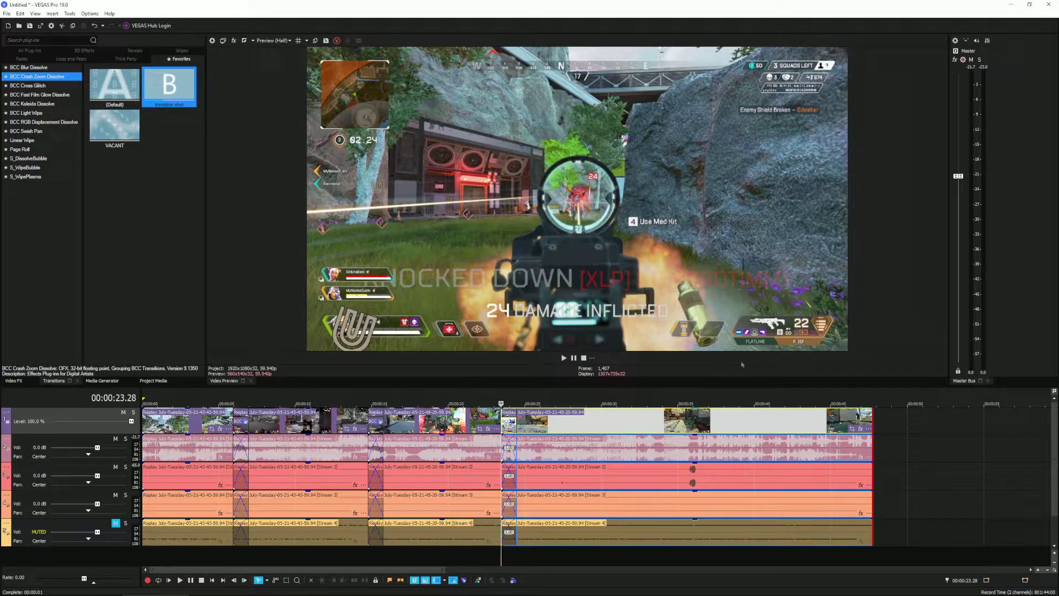
key(ctrl+z)
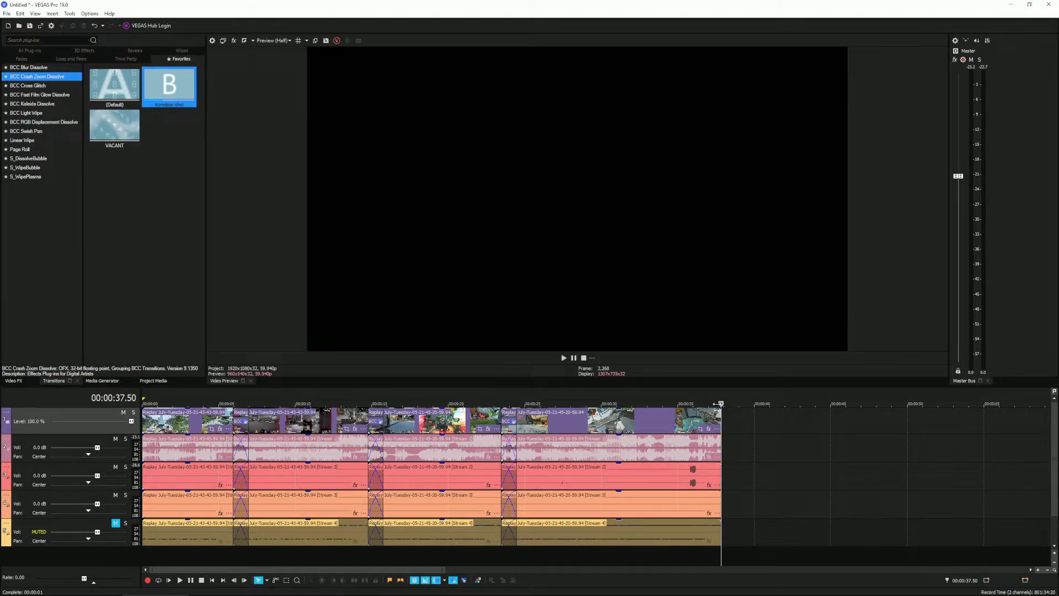
Step: Ungroup the final clip's events and trim its Stream 2 audio to end near 35.3 seconds
key(ctrl+z)
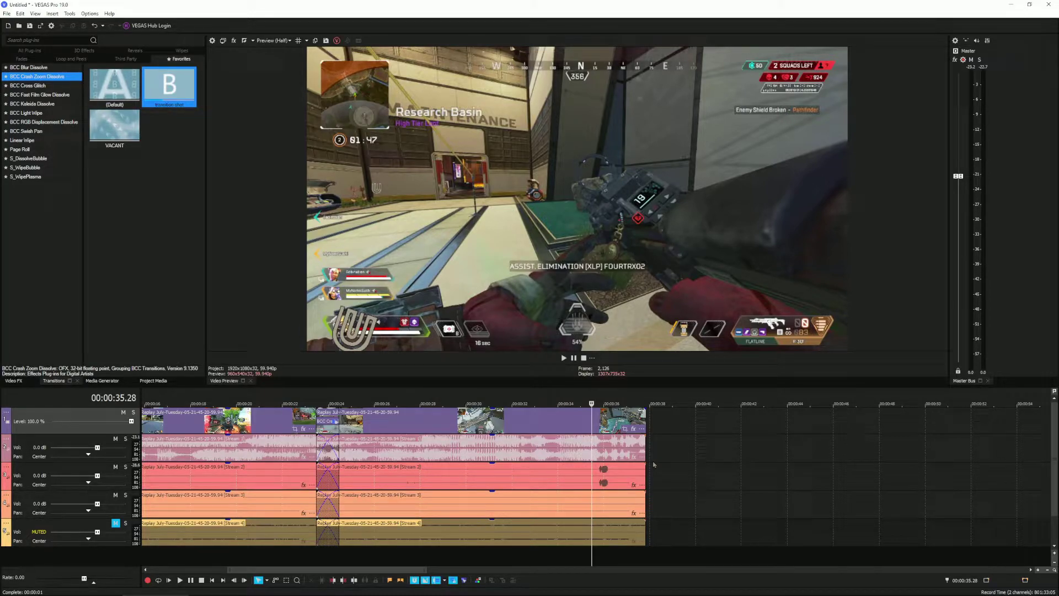
click(592, 479)
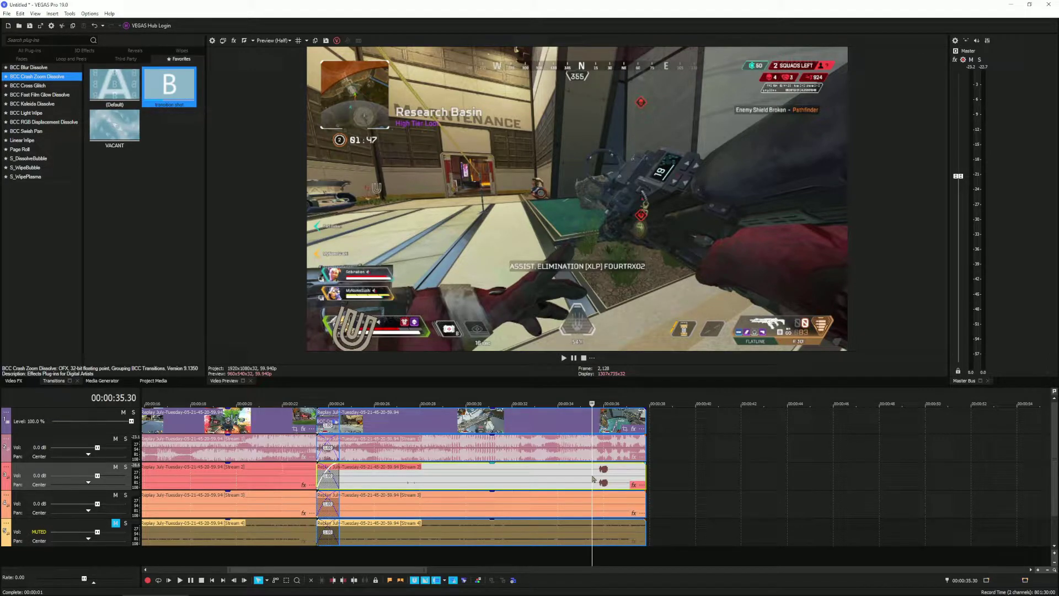
key(u)
click(593, 479)
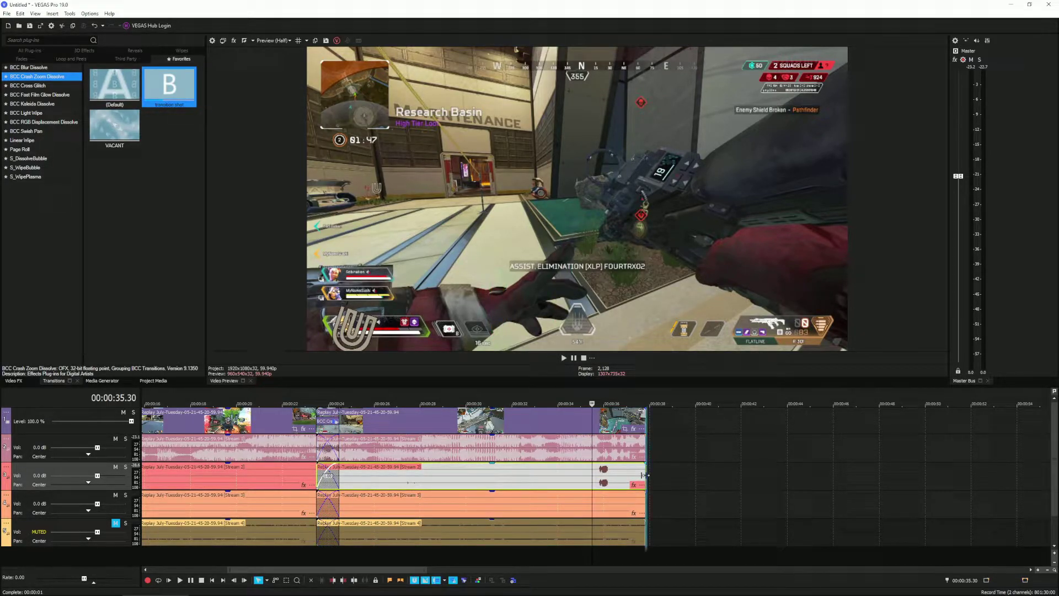
drag(648, 476, 598, 479)
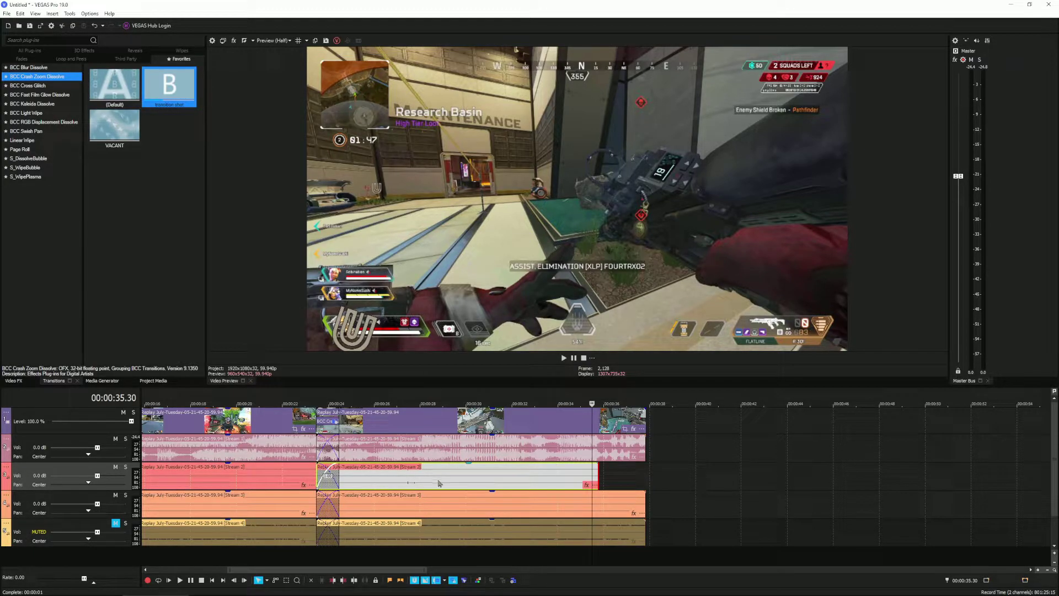
mouse_move(439, 483)
mouse_down()
mouse_move(633, 478)
mouse_move(423, 478)
mouse_up()
Step: Select the final clip's video event with its Stream 1–4 audio events and group them
click(417, 422)
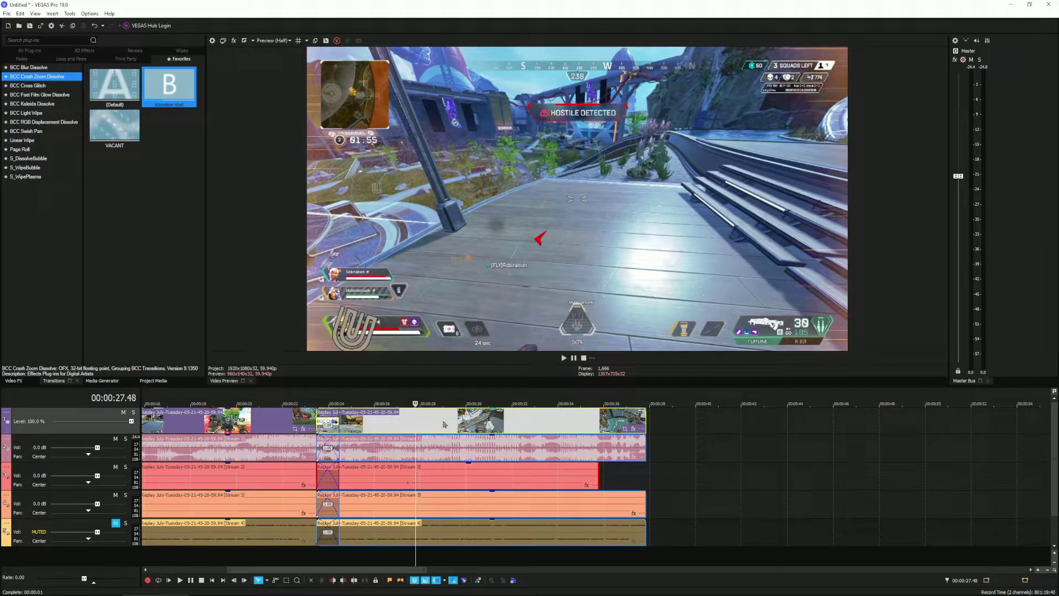
click(513, 538)
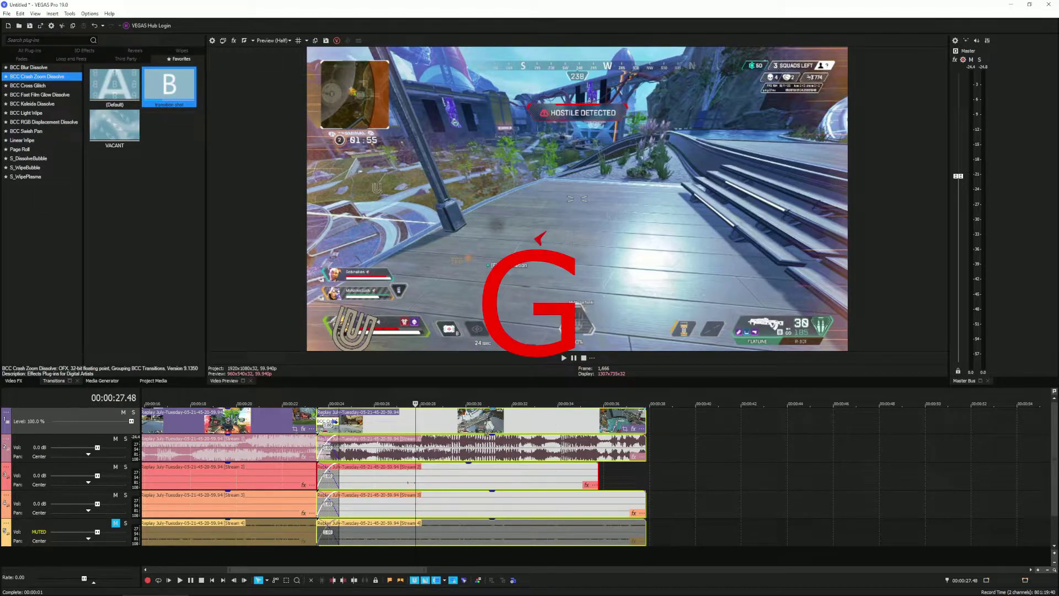
right_click(484, 430)
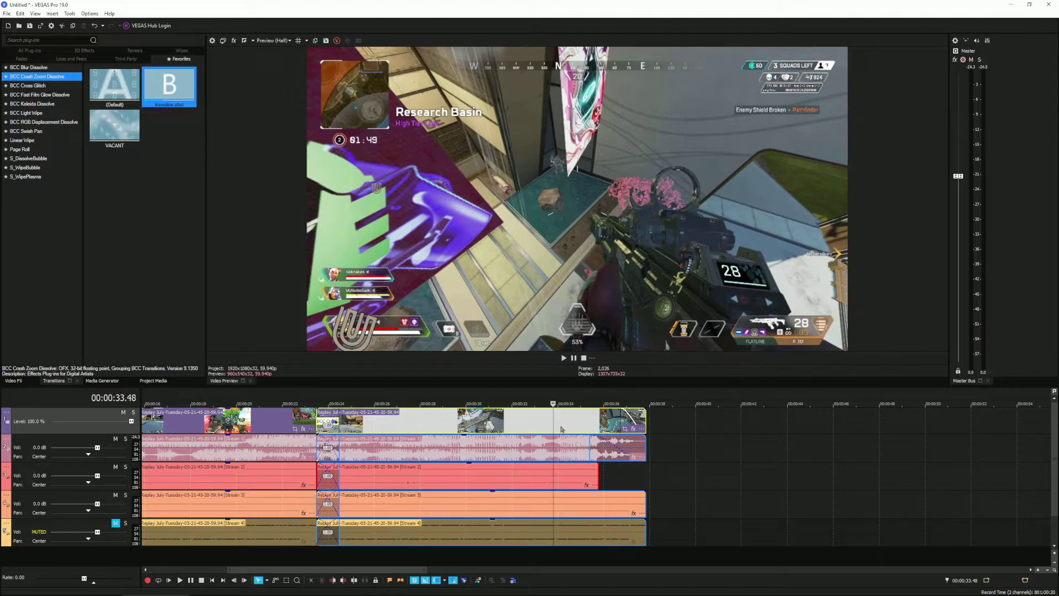
Step: Delete audio tracks 5, 4 and 3, leaving one video and one audio track
click(29, 531)
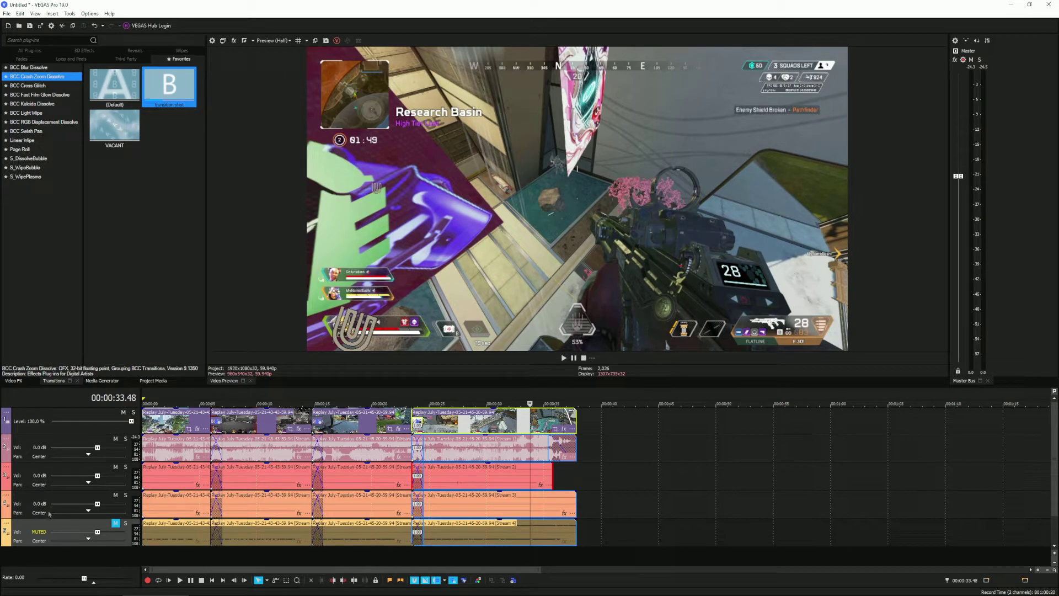
key(Delete)
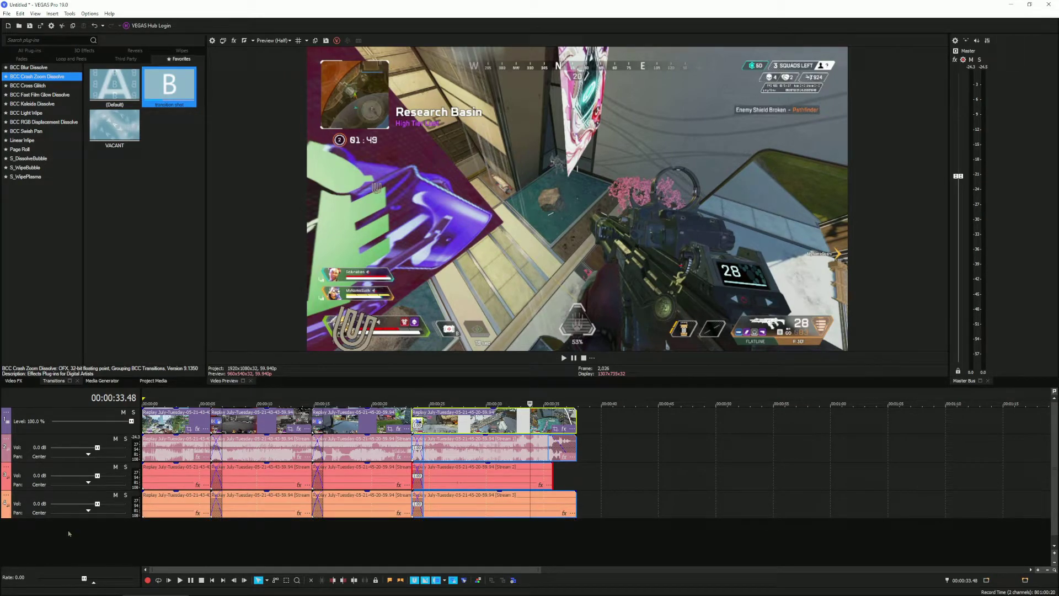
click(34, 514)
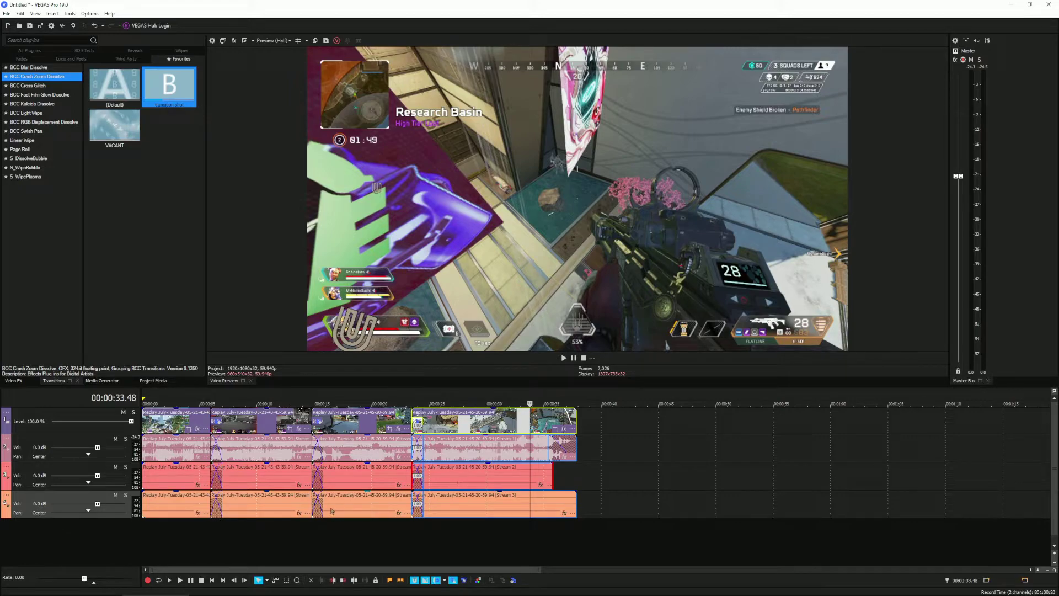
key(Delete)
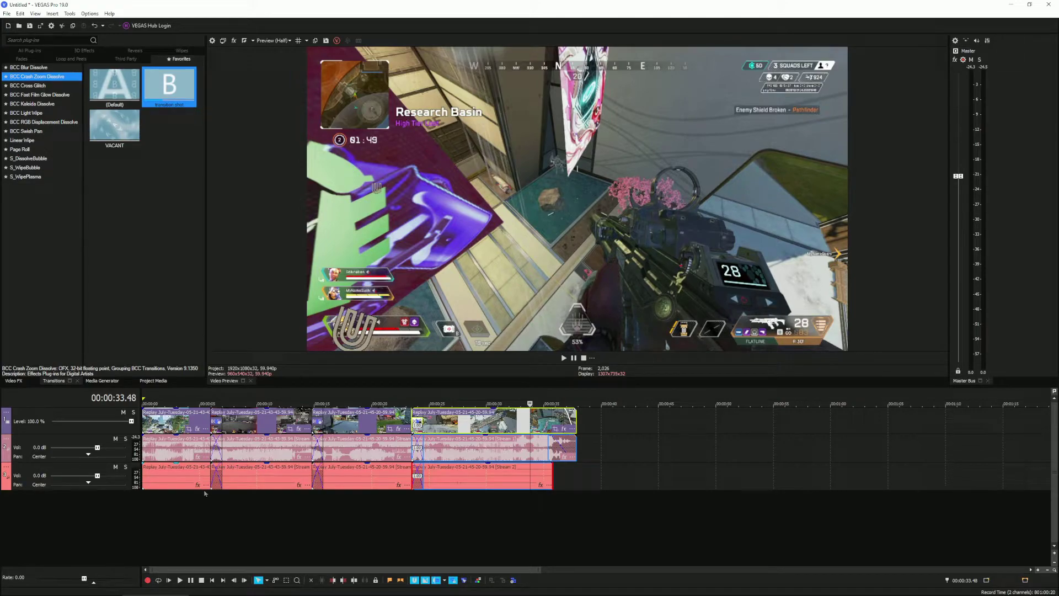
scroll(205, 494, up, 2)
click(24, 482)
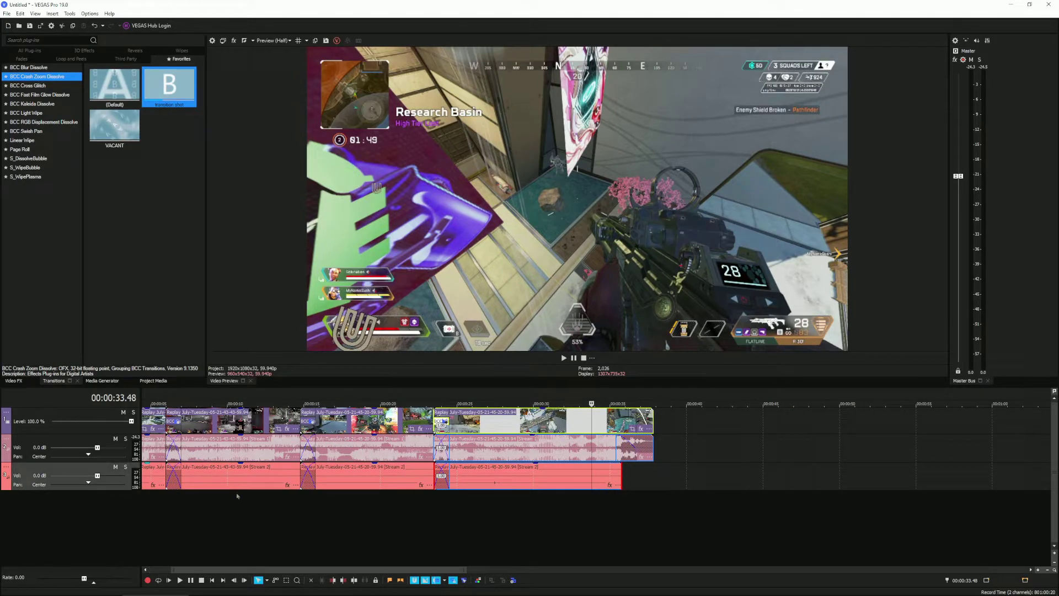
key(Delete)
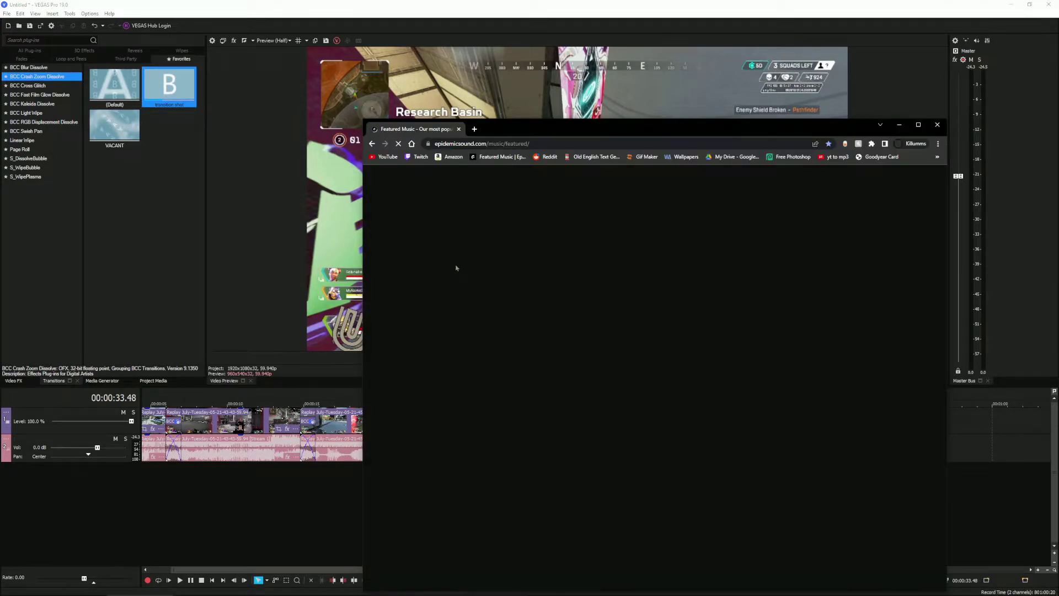
drag(748, 133, 637, 115)
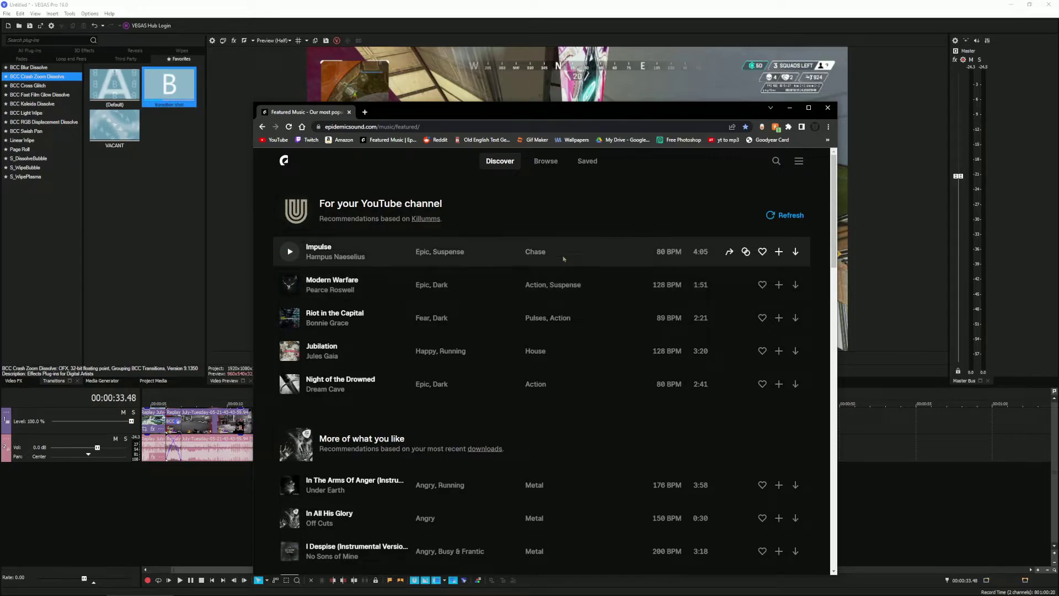
Step: Browse Epidemic Sound's A–Z music genres, then close the browser and return to VEGAS
click(545, 161)
scroll(560, 421, down, 3)
scroll(560, 421, down, 1)
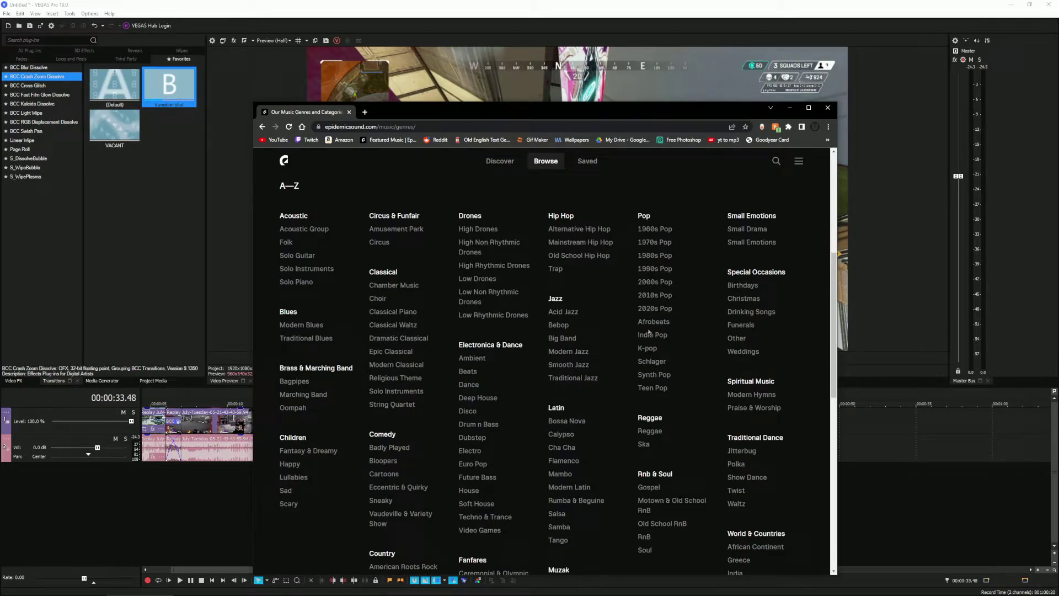
click(828, 107)
double_click(354, 405)
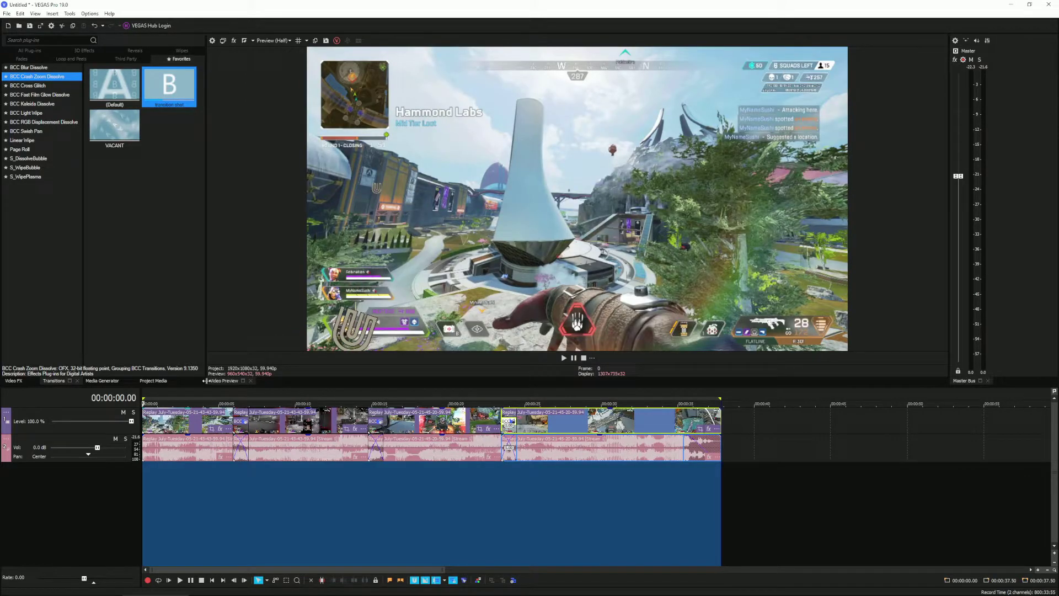
Step: Build a Shift+B dynamic RAM preview of the full project length and play it back
click(357, 389)
double_click(353, 389)
key(shift+b)
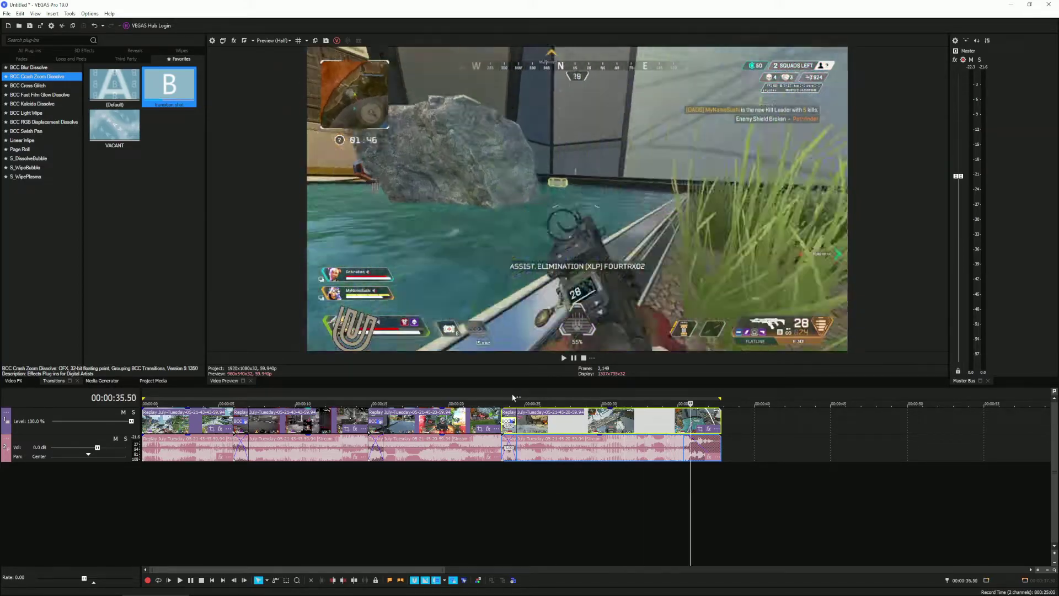
double_click(514, 398)
key(space)
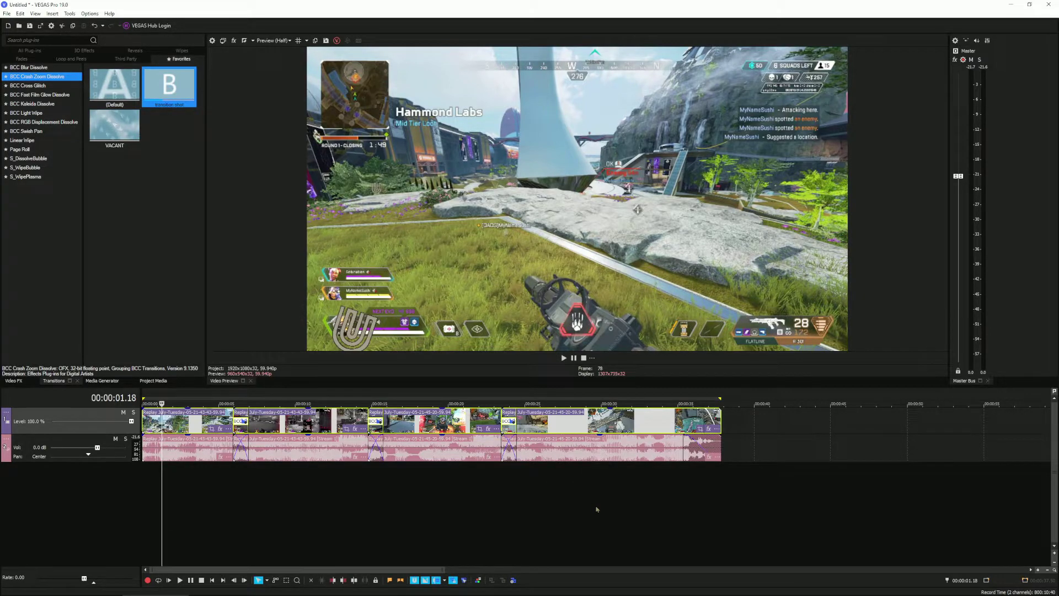
Step: Save the project as 'vegas tutorial', then select all the video events
key(ctrl+s)
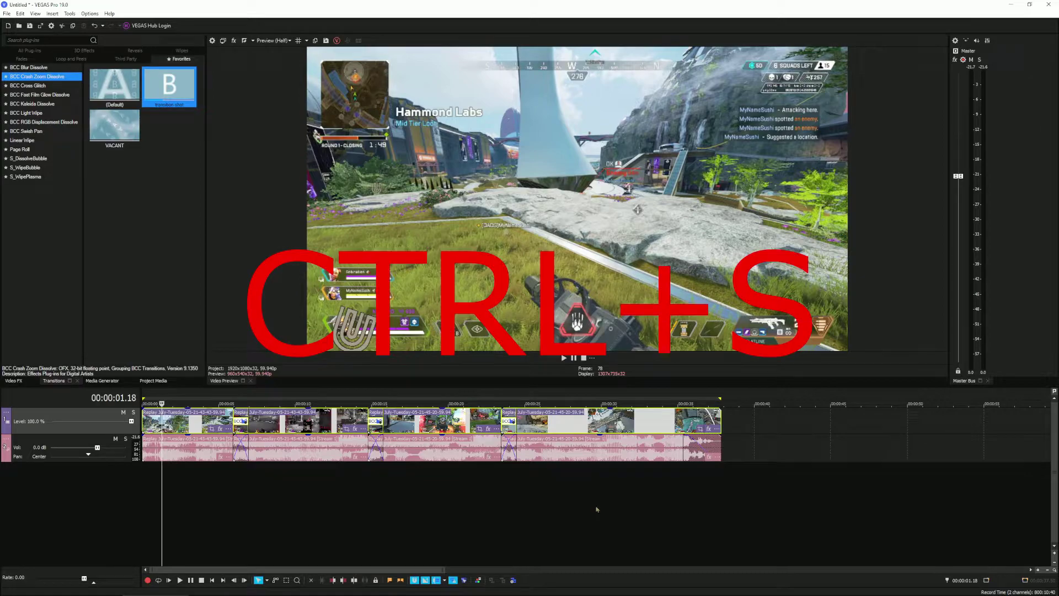
click(7, 14)
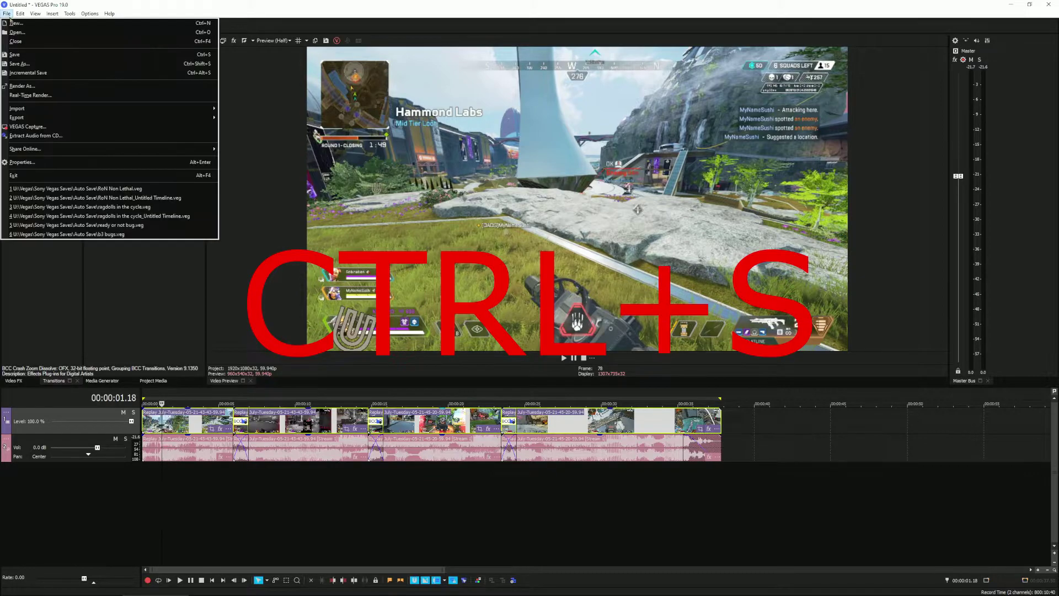
click(23, 58)
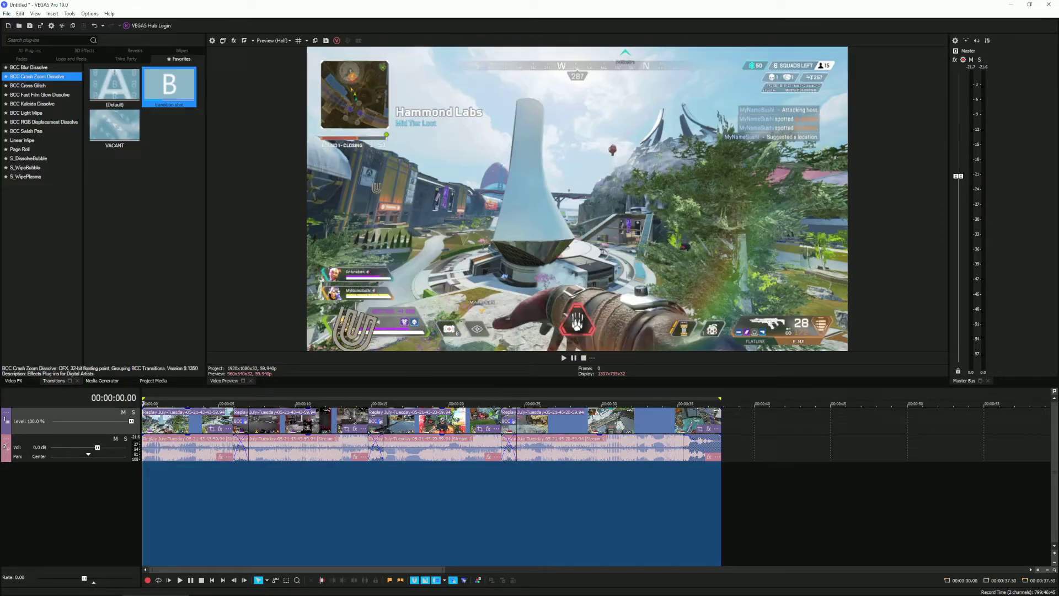
click(649, 426)
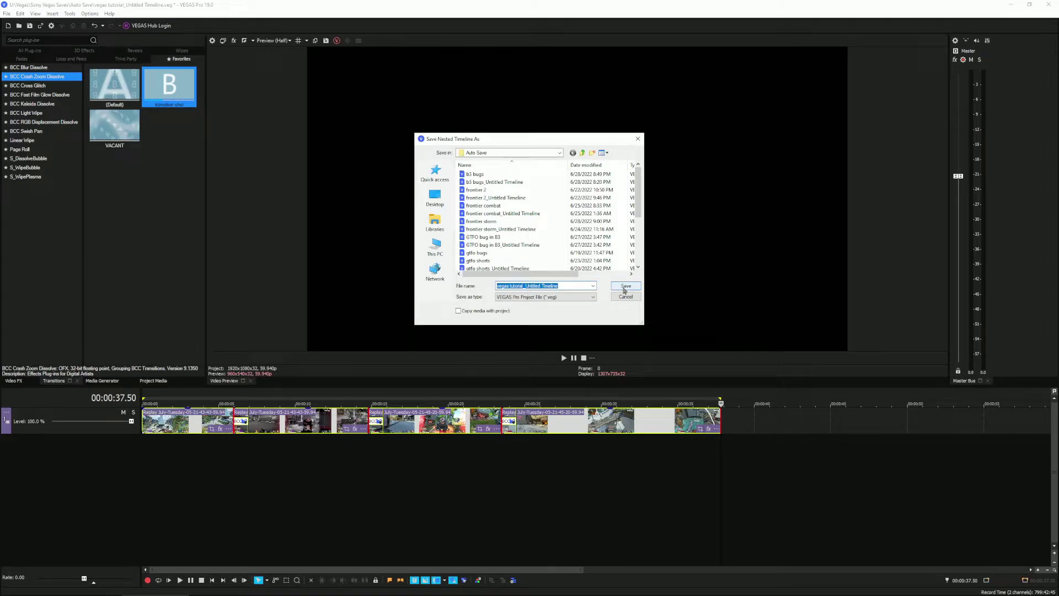
Step: Confirm saving the nested timeline as 'vegas tutorial_Untitled Timeline'
click(625, 288)
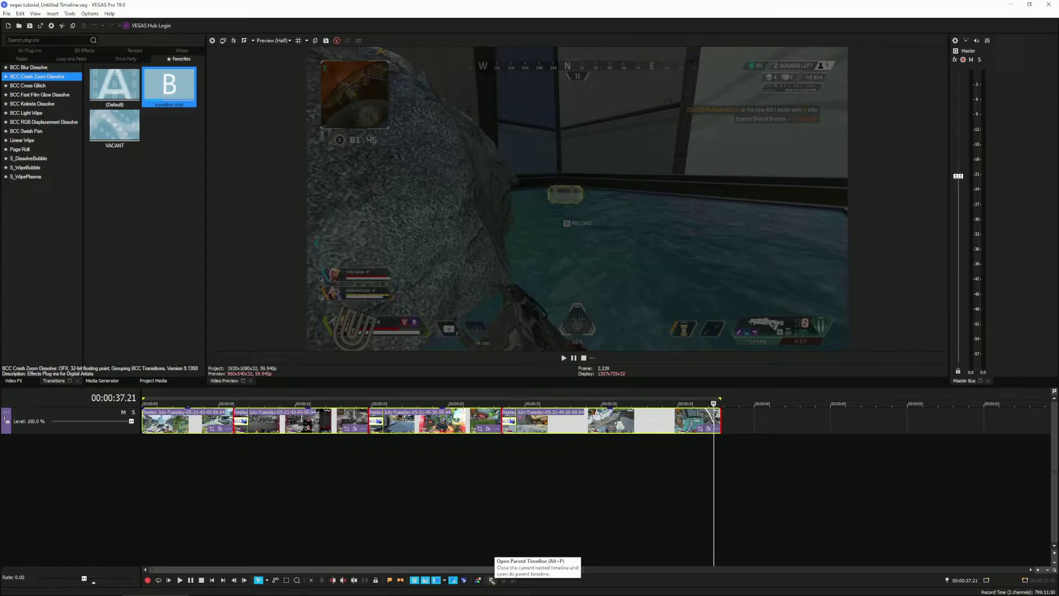
Step: Step into the nested gameplay timeline, then back out to the main vegas tutorial timeline
click(492, 579)
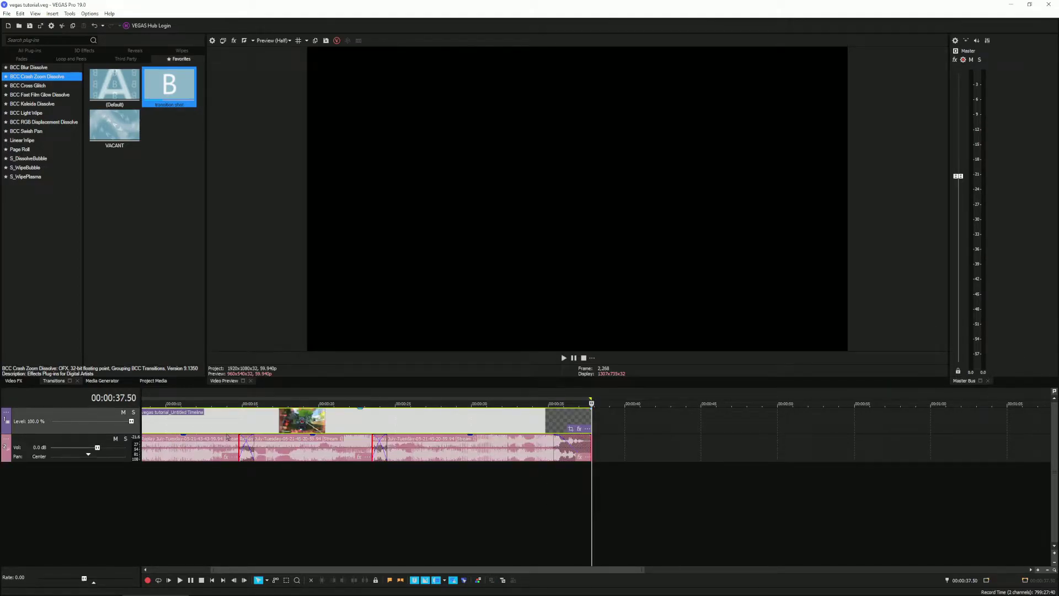
scroll(328, 576, up, 3)
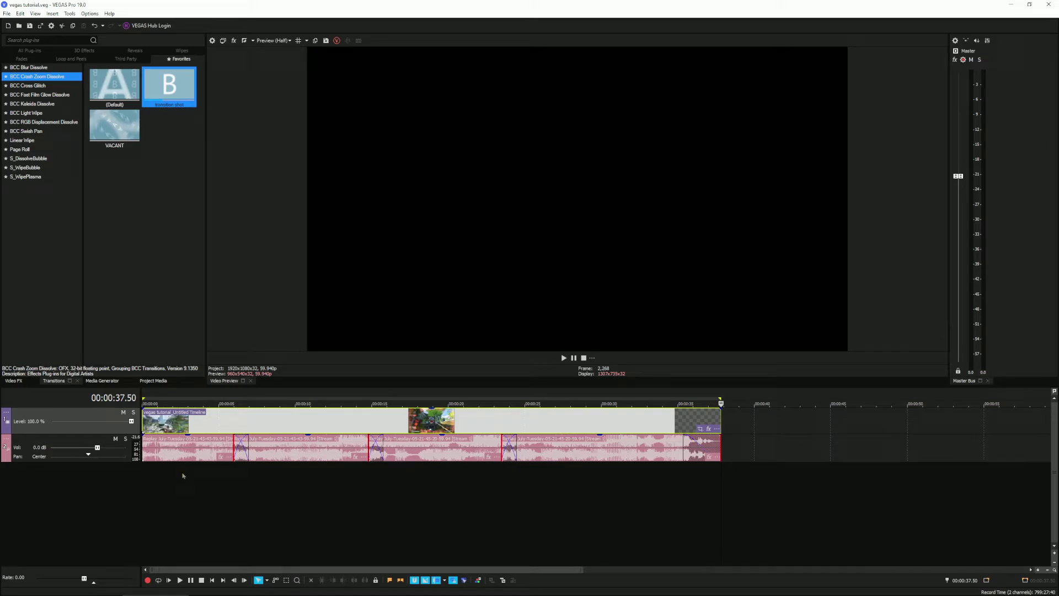
click(156, 422)
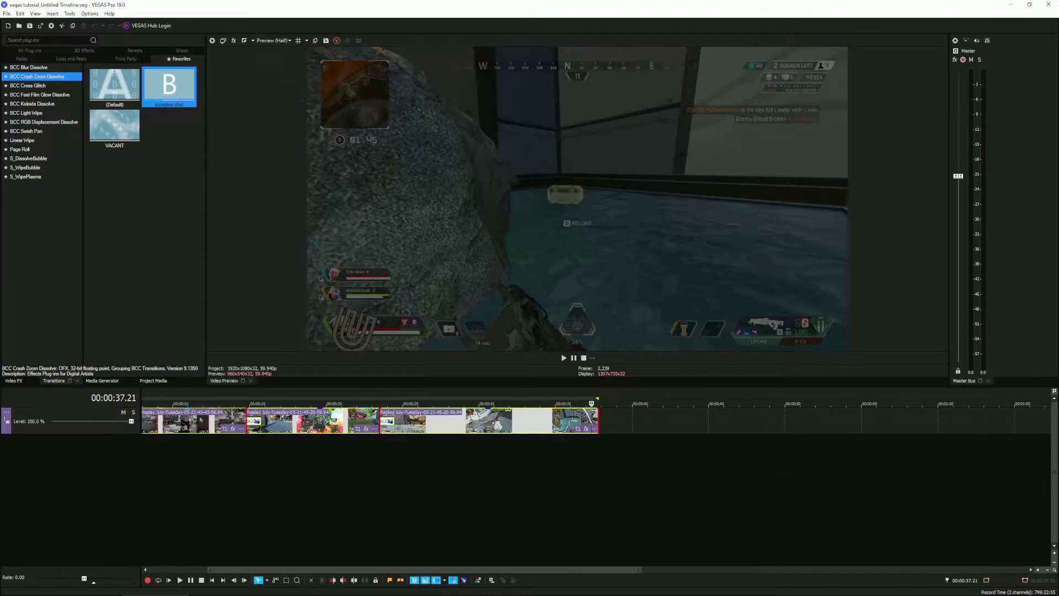
double_click(254, 422)
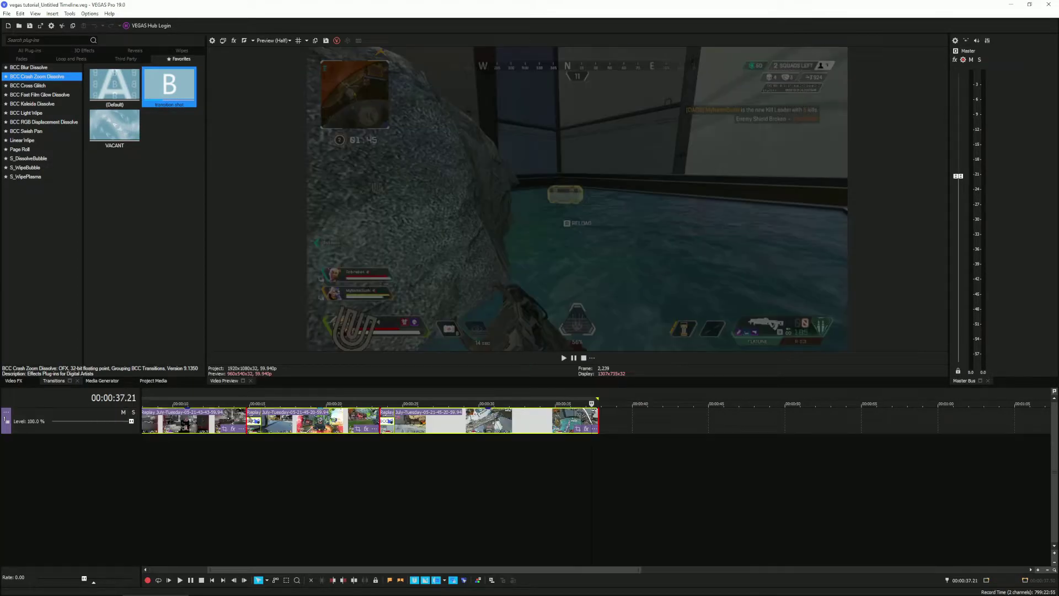
click(256, 397)
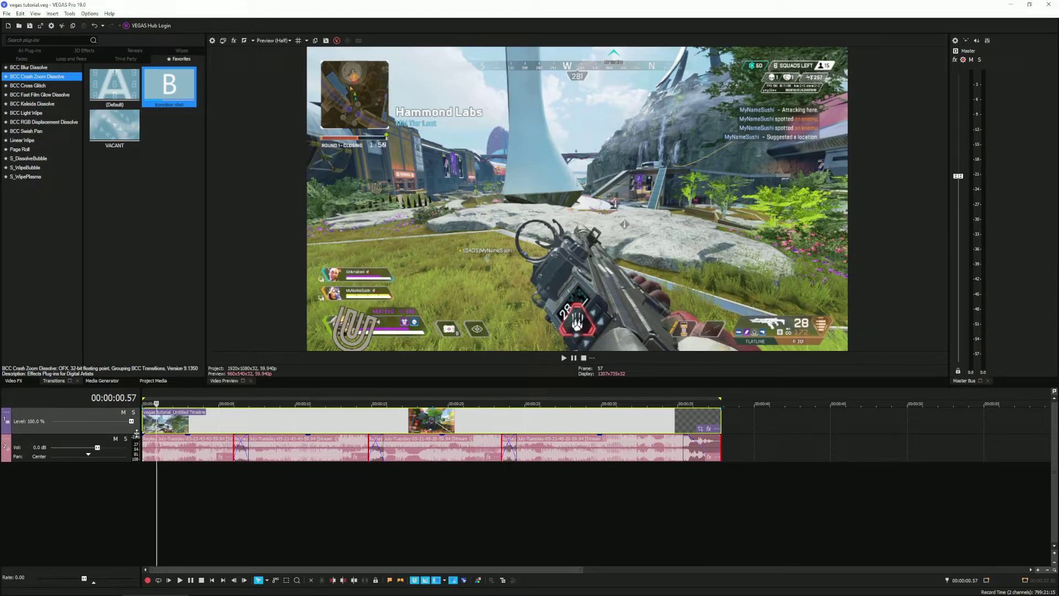
click(40, 25)
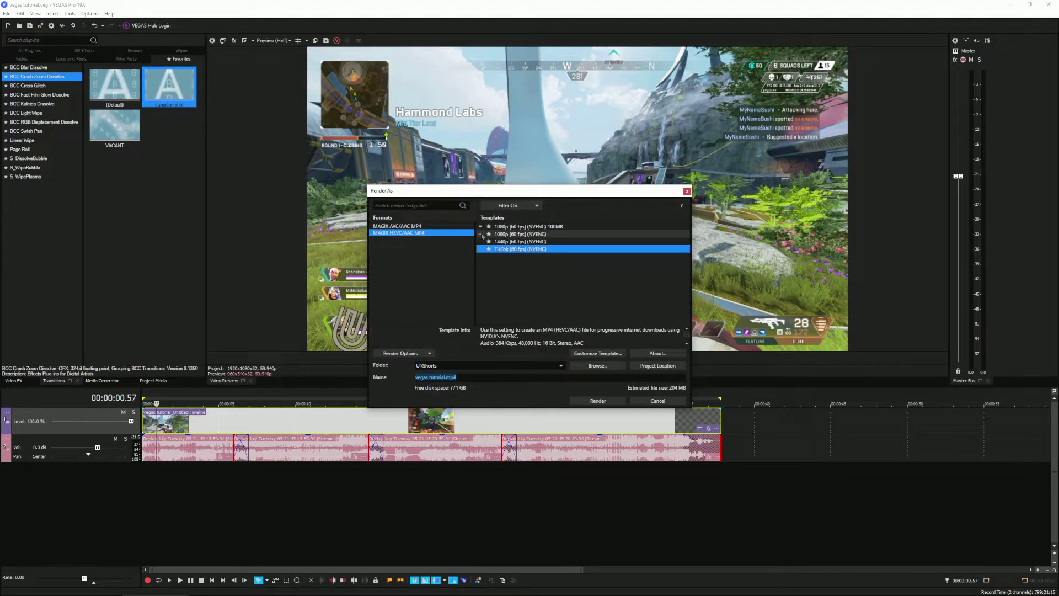
click(549, 226)
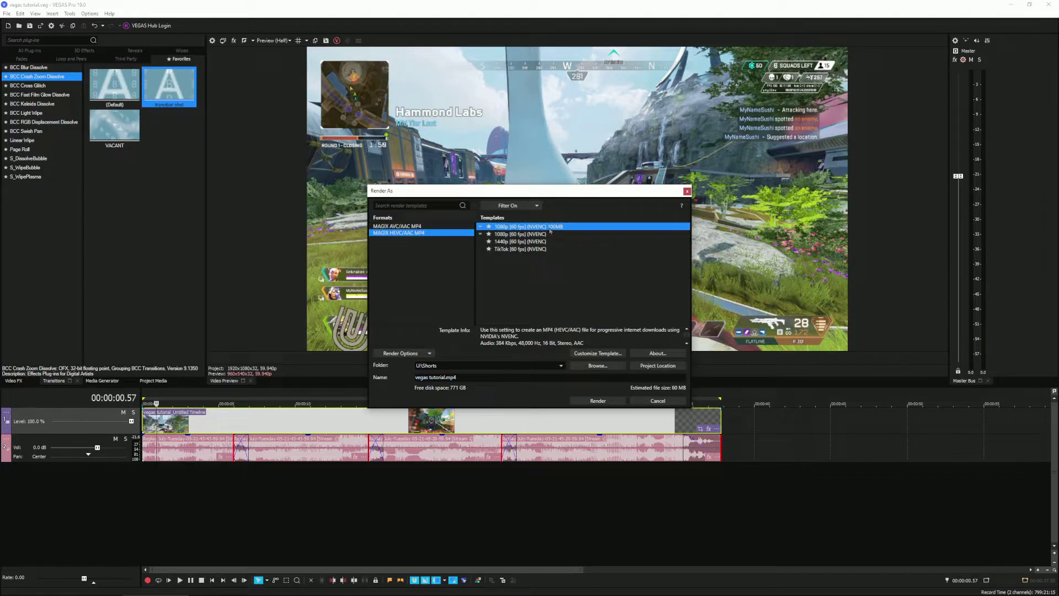
click(551, 234)
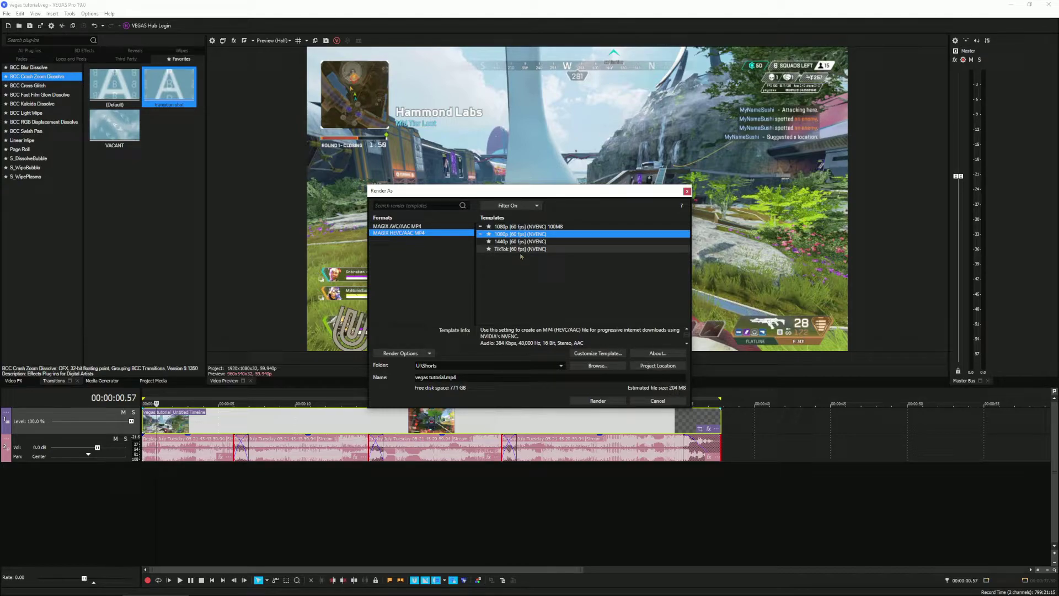
click(545, 226)
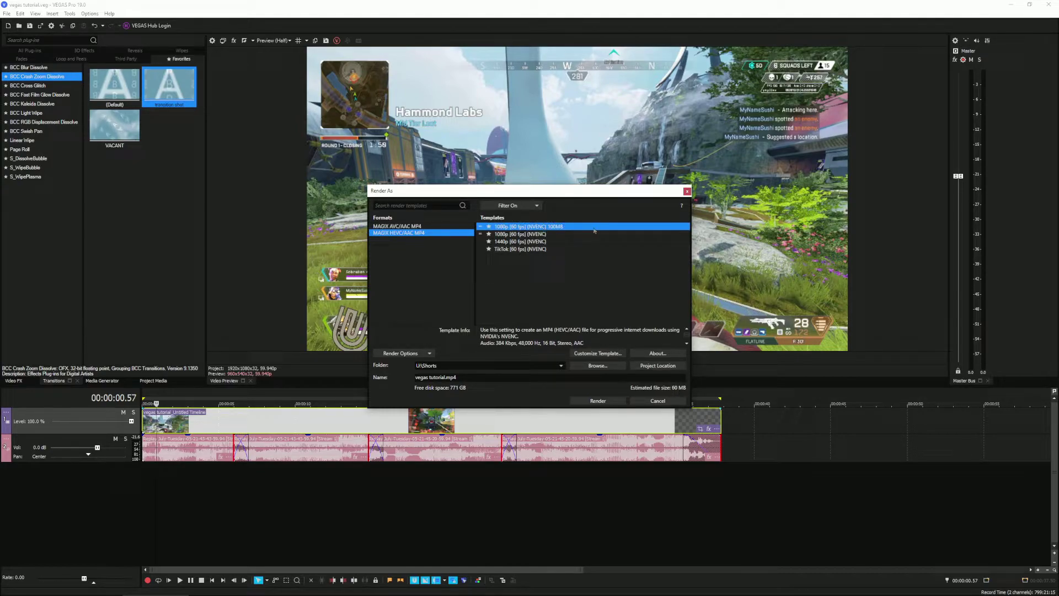
key(Escape)
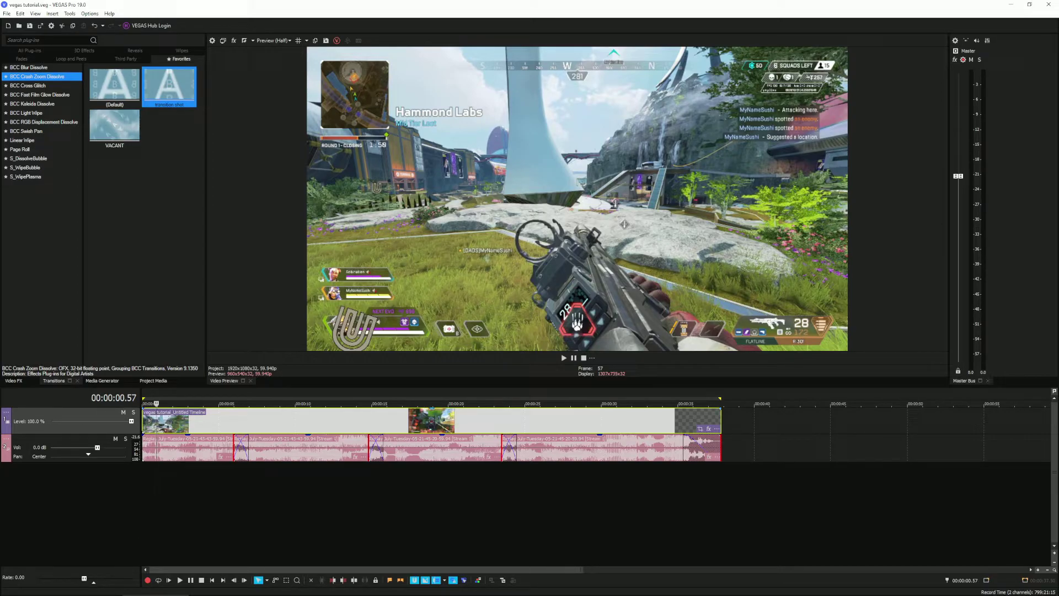
right_click(85, 489)
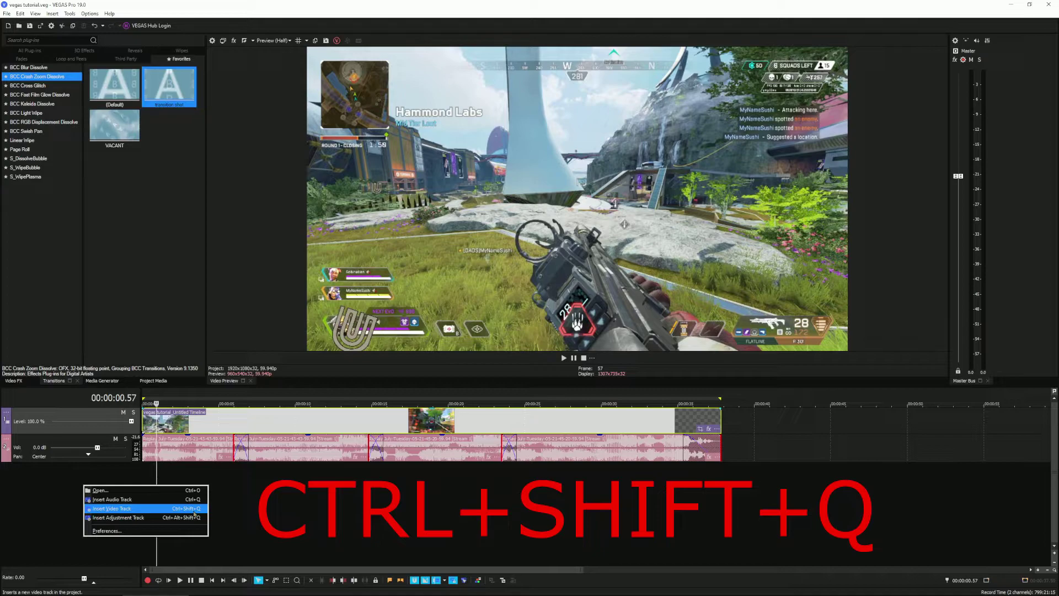
Step: Insert two new empty video tracks and a new audio track
click(201, 510)
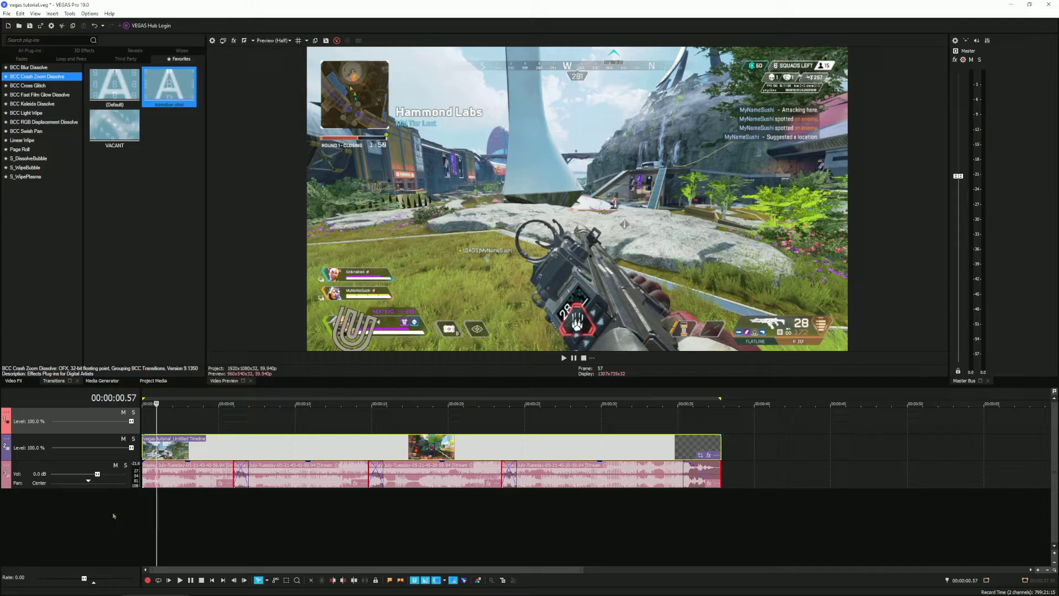
key(ctrl+shift+q)
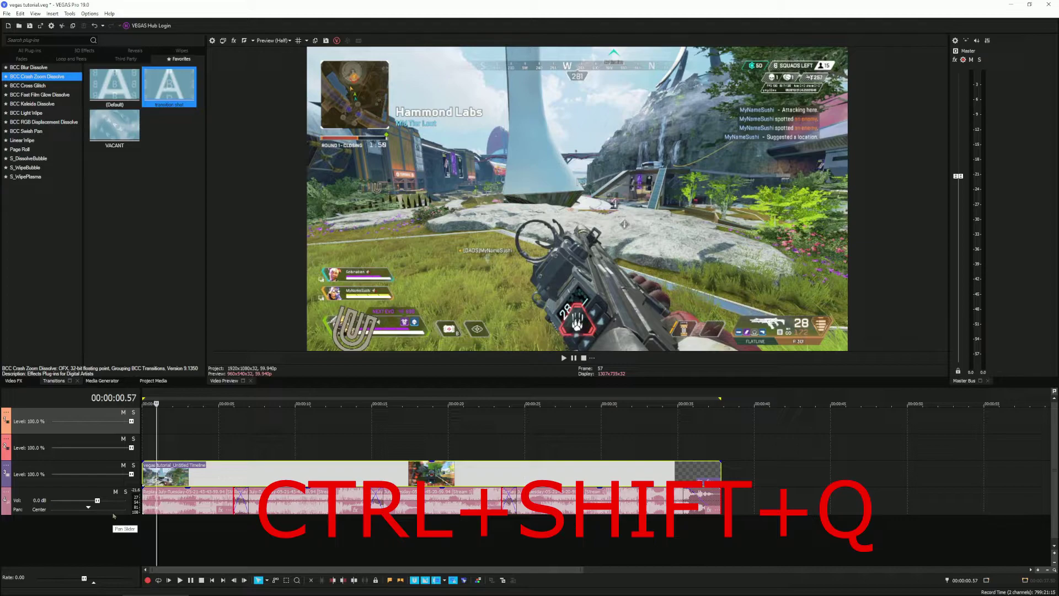
key(ctrl+q)
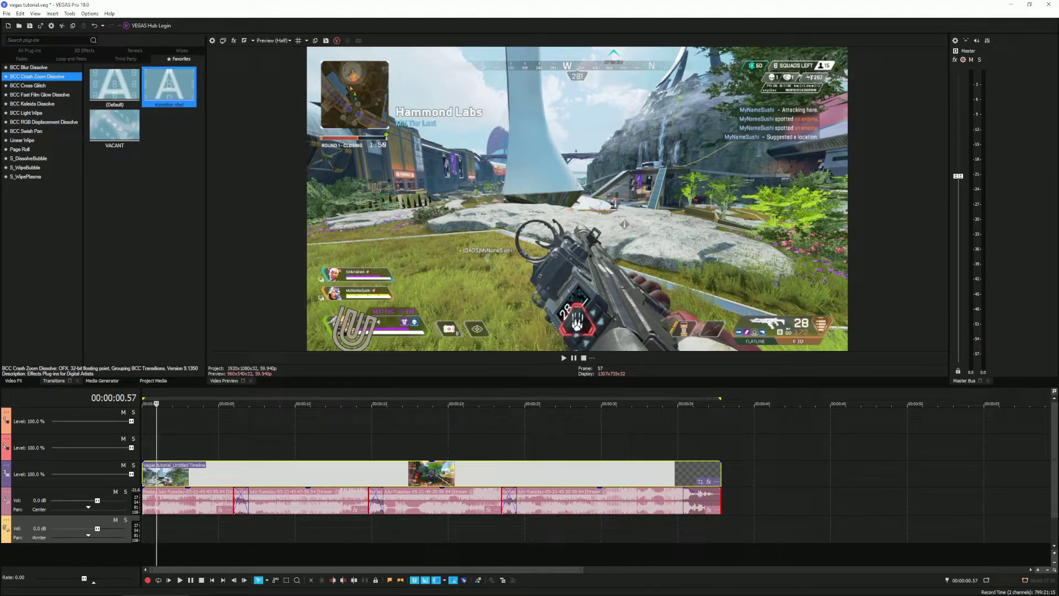
Step: Move the new audio track above the gameplay and bring up the media import picker
drag(115, 519, 185, 477)
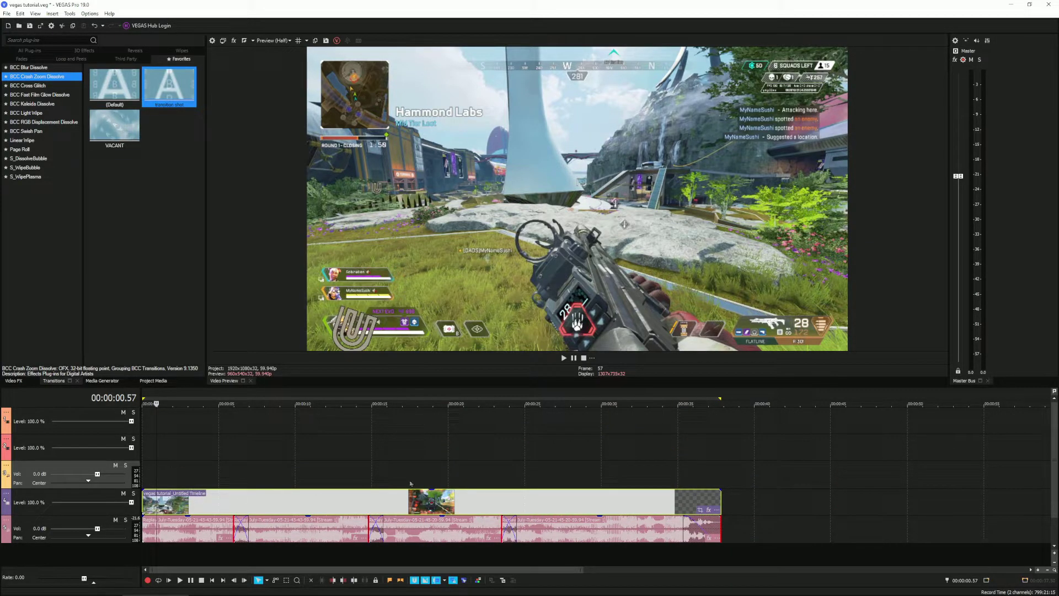
click(147, 478)
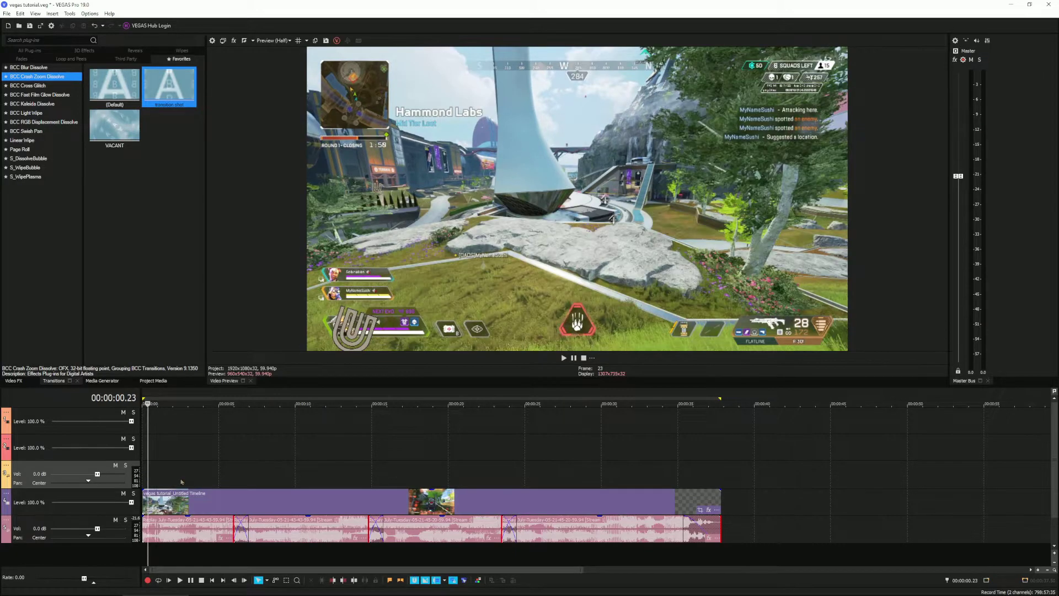
key(ctrl+o)
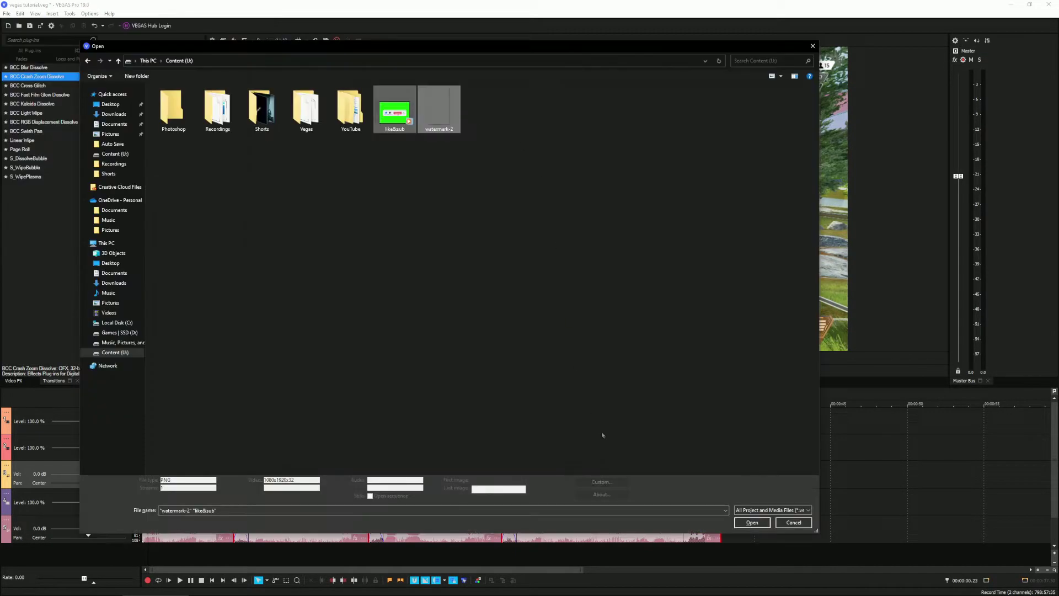
Step: Import watermark-2 and like&sub, aligning the watermark event to the project start
click(751, 523)
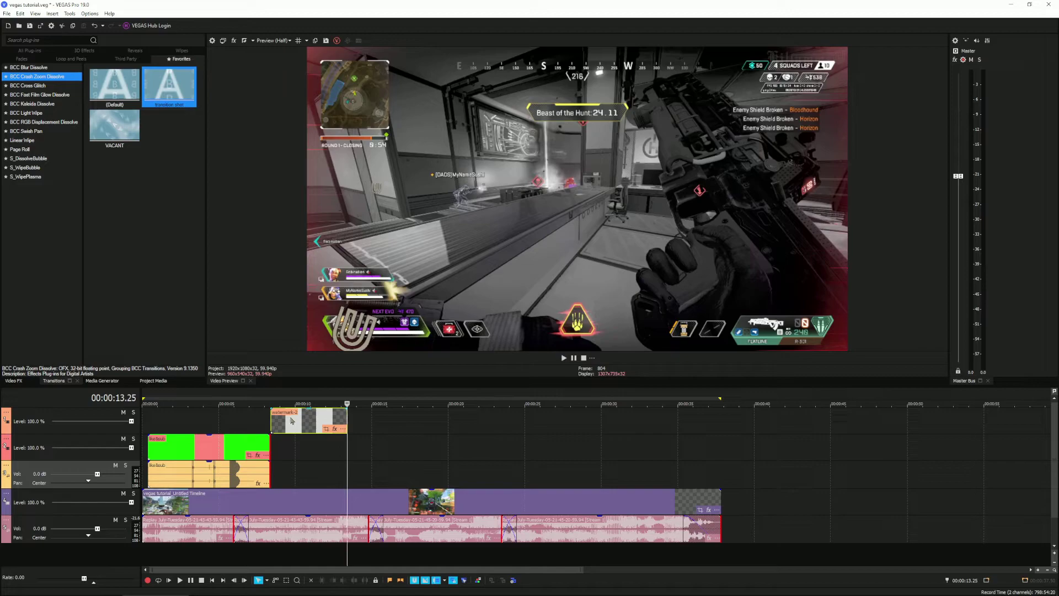
mouse_move(289, 422)
mouse_down()
mouse_move(198, 422)
mouse_move(721, 424)
mouse_up()
key(End)
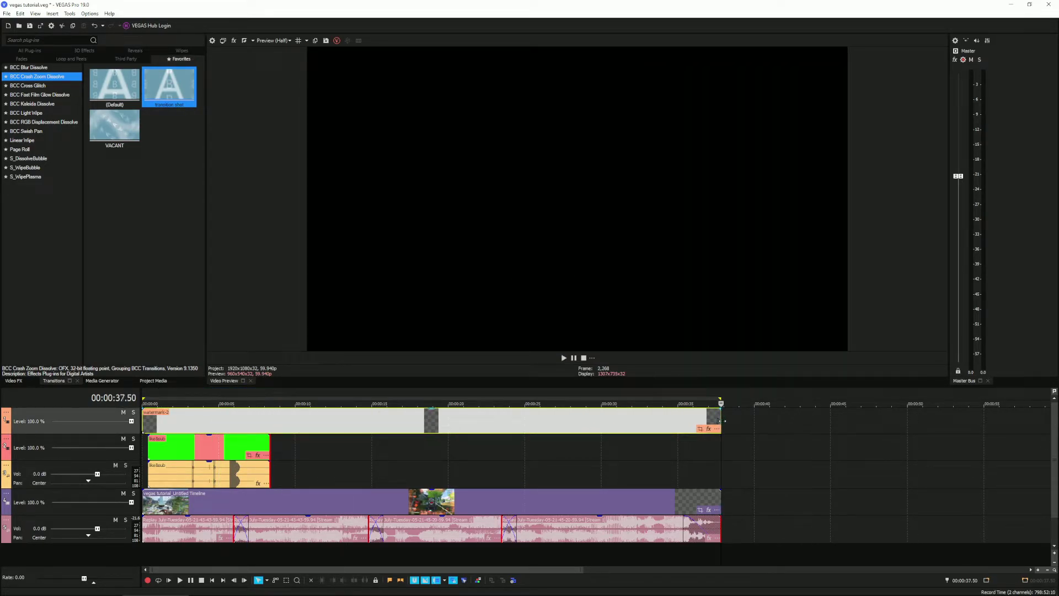
Step: Place the like&sub clip near 29 seconds, shorten it, and lower its audio to -18 dB
drag(194, 454, 606, 455)
drag(684, 453, 612, 458)
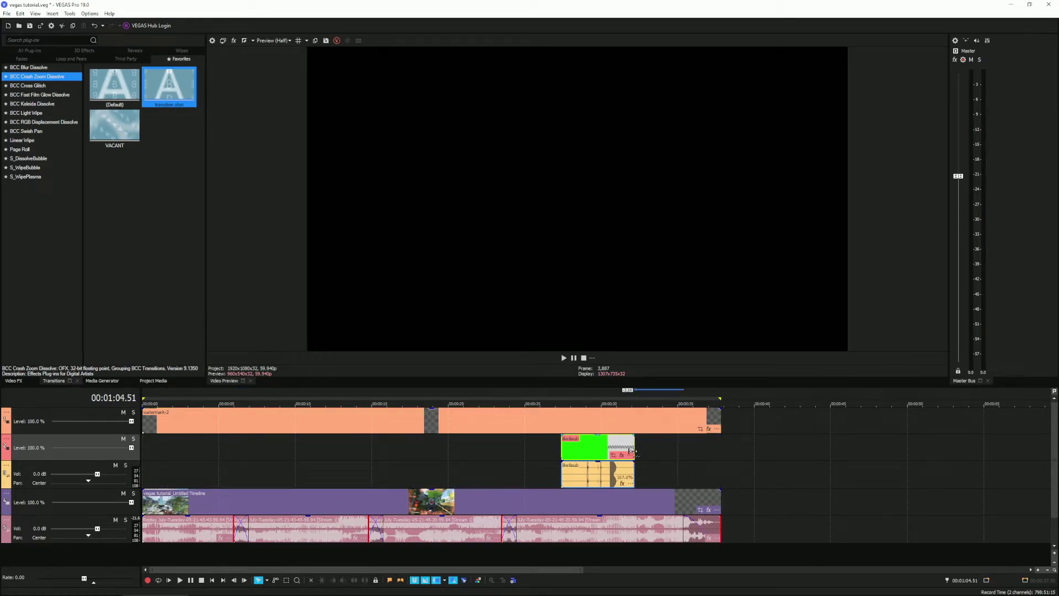
click(590, 472)
drag(588, 478, 587, 488)
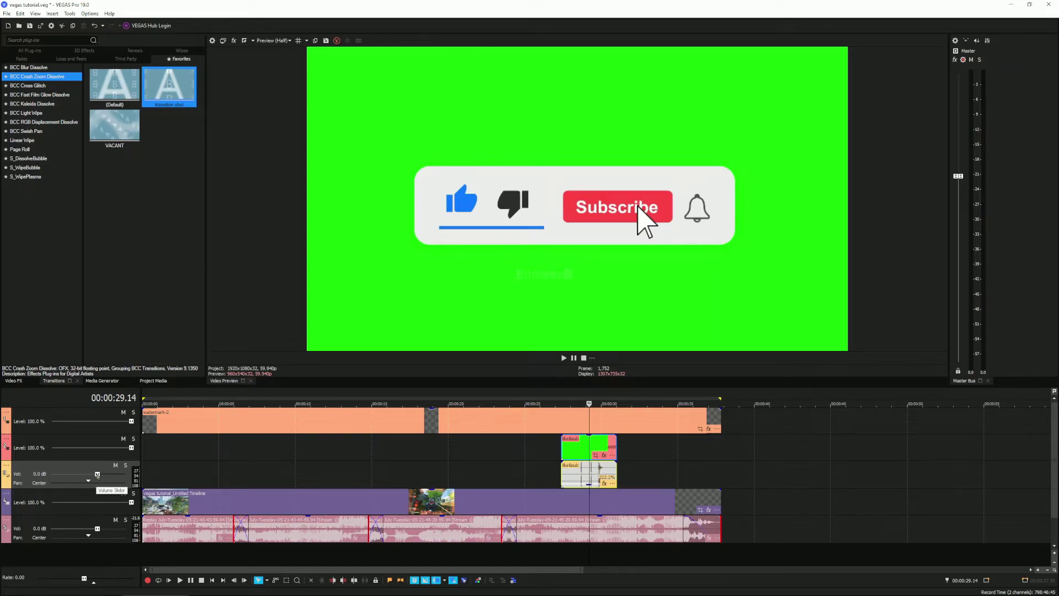
key(ctrl+Home)
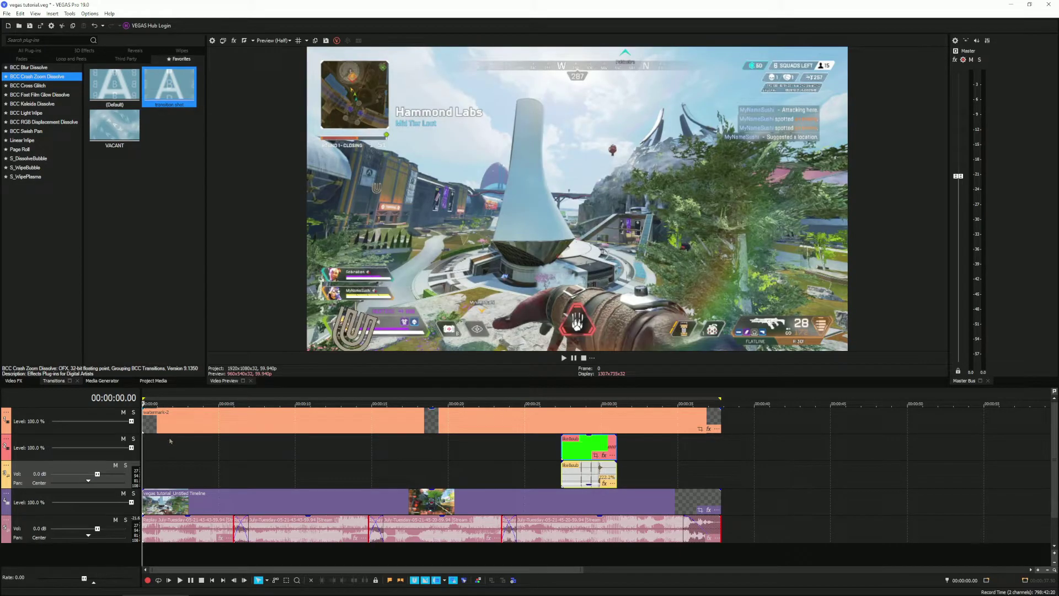
Step: Add a video track above the gameplay track and Ctrl-drag a duplicate gameplay event onto it
key(ctrl+shift+q)
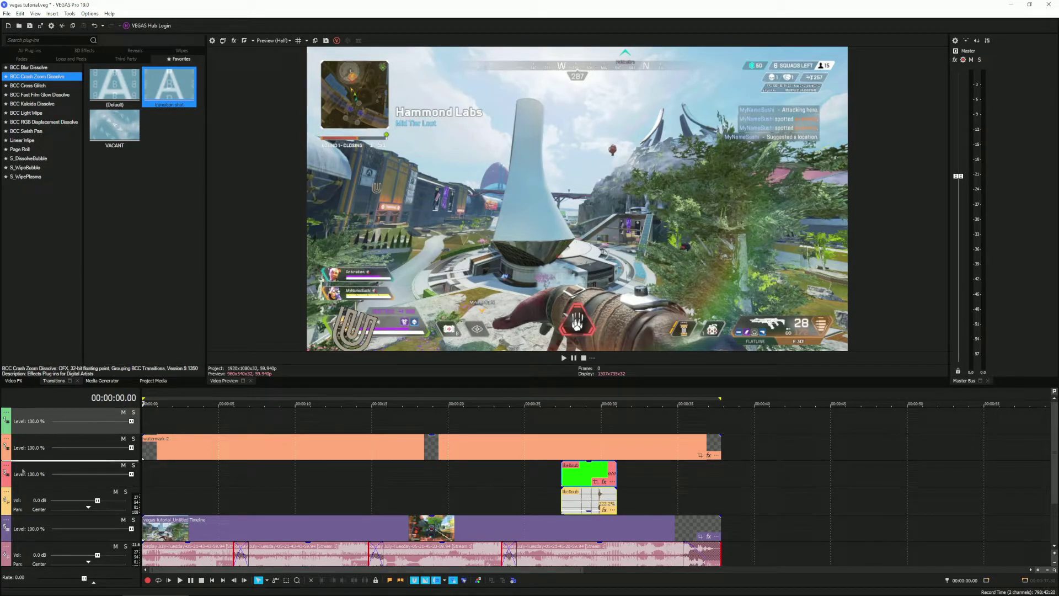
drag(99, 452, 23, 513)
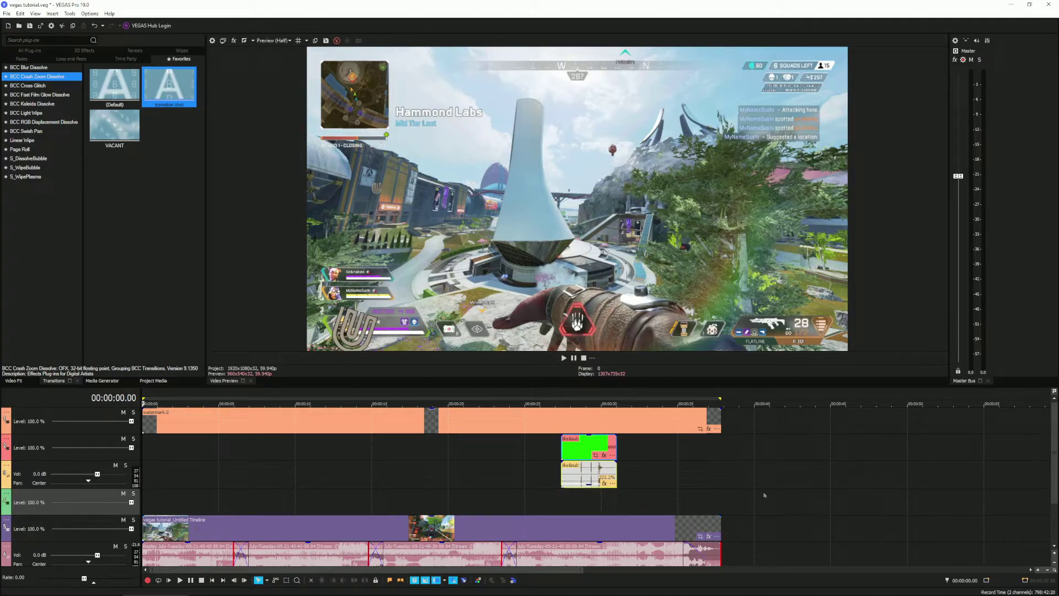
click(195, 484)
key(ctrl+Home)
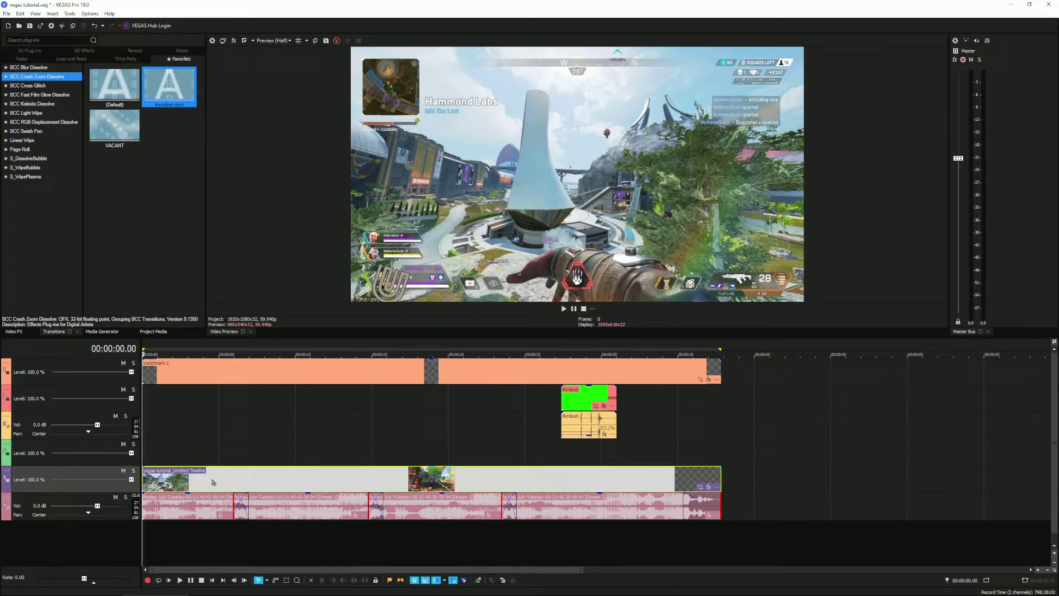
drag(285, 480, 310, 462)
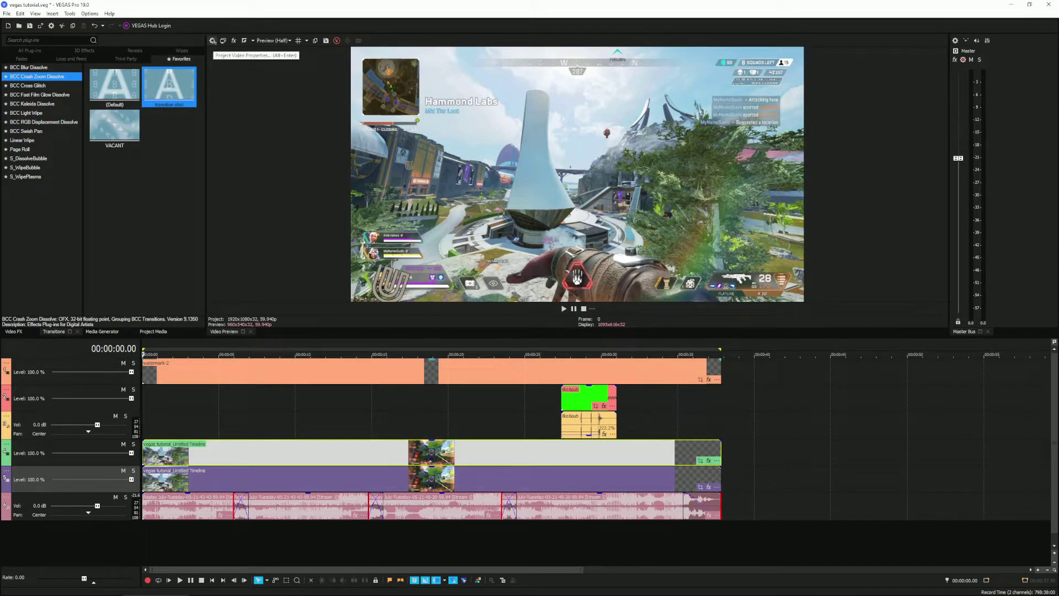
click(212, 40)
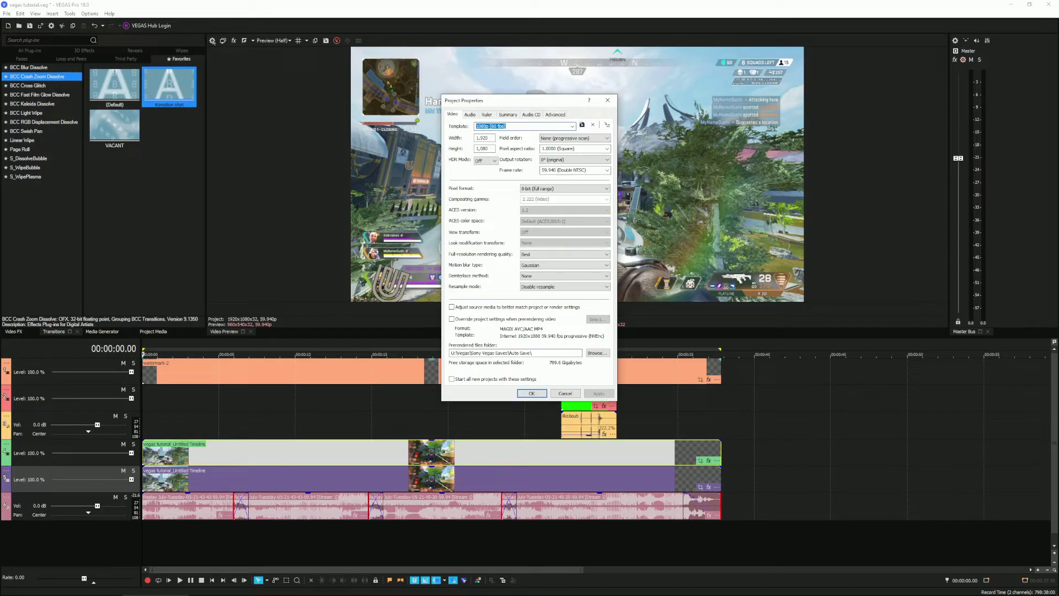
Step: Apply the Tiktok (60 fps) template for a vertical 1080x1920 project
click(572, 126)
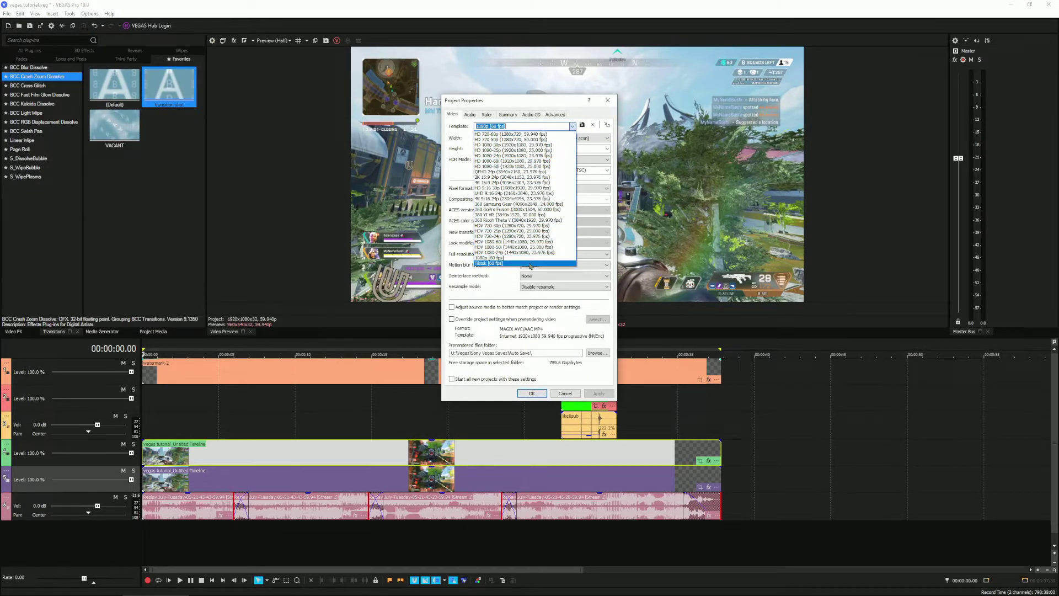
click(531, 265)
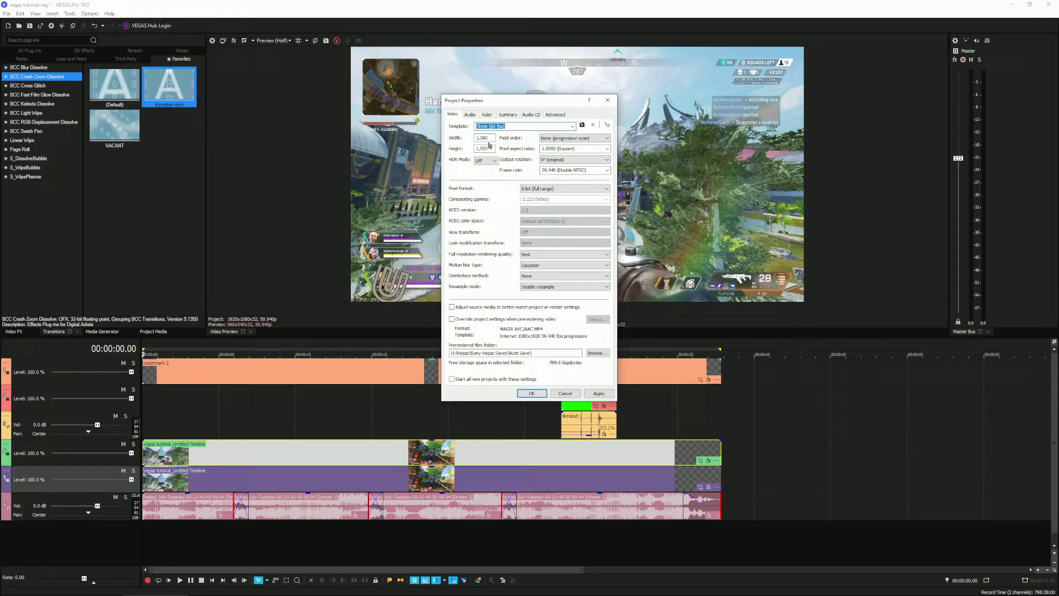
click(599, 394)
click(532, 395)
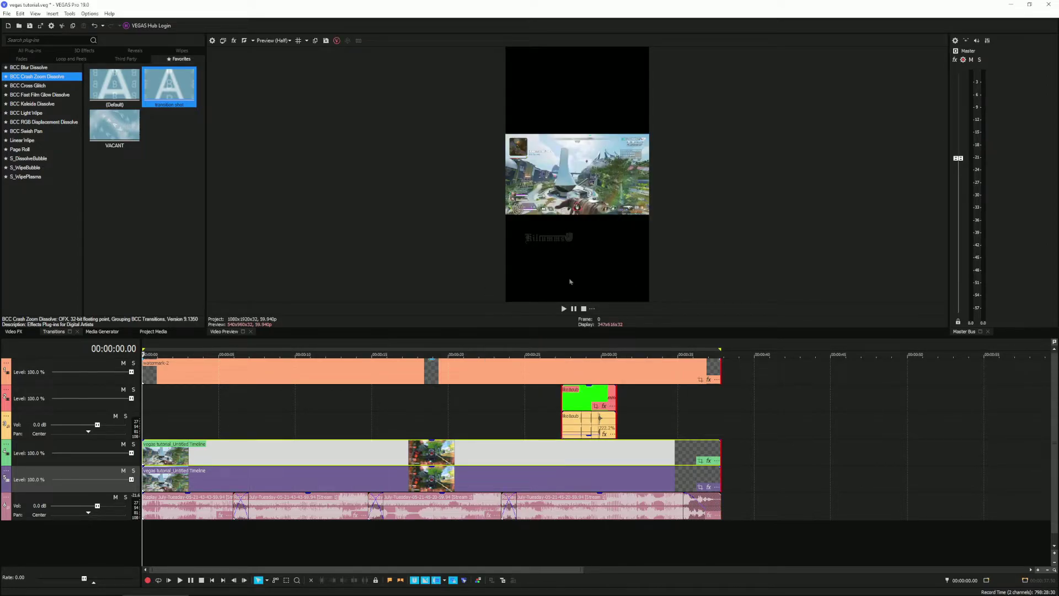
click(701, 487)
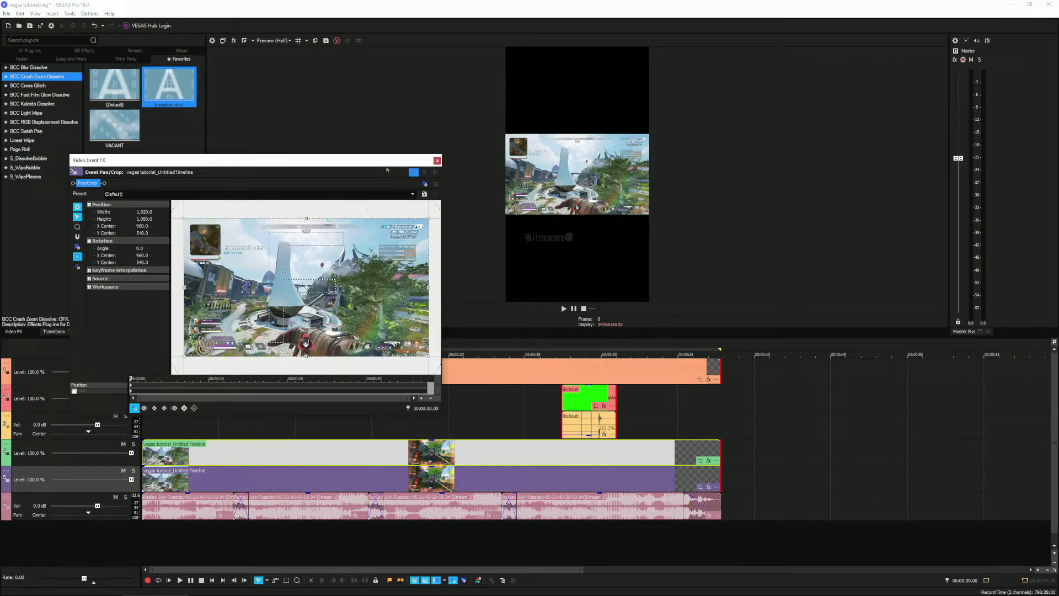
Step: Nudge the crop window, close Pan/Crop, and make the timeline tracks taller
drag(412, 194, 462, 167)
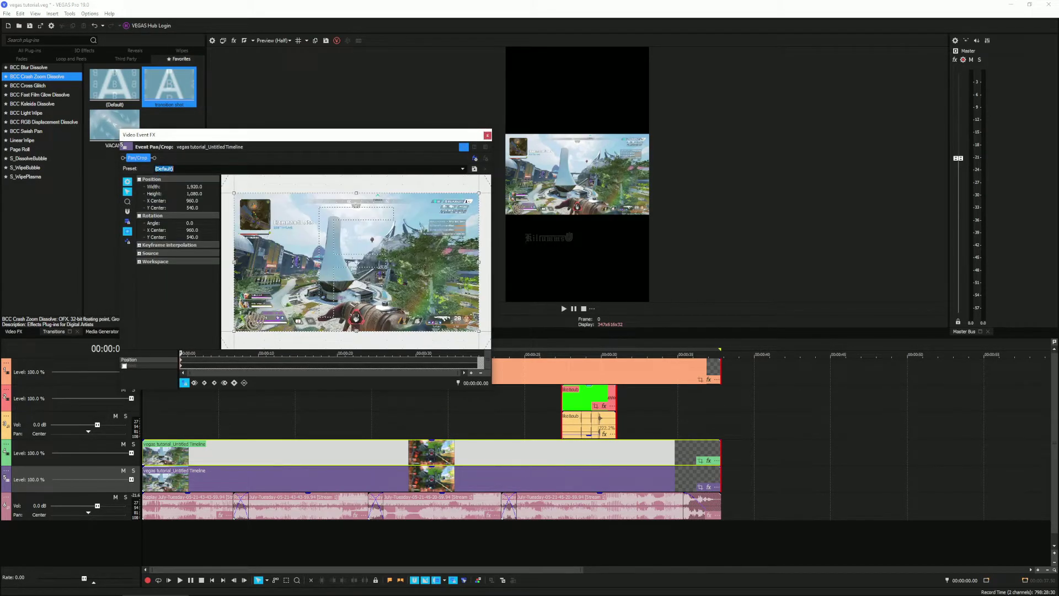
click(487, 135)
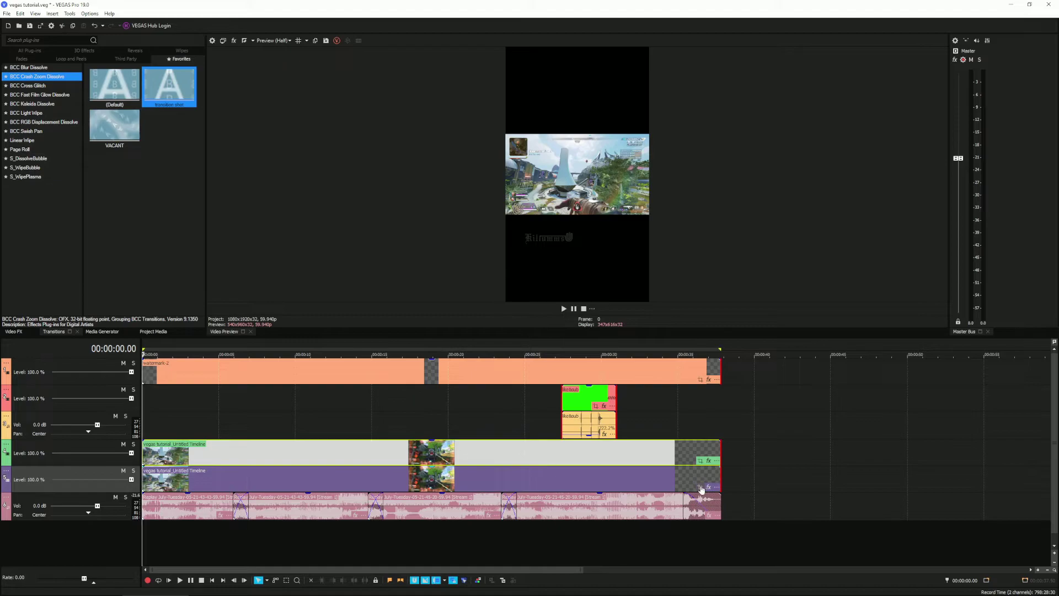
drag(1053, 556, 1054, 530)
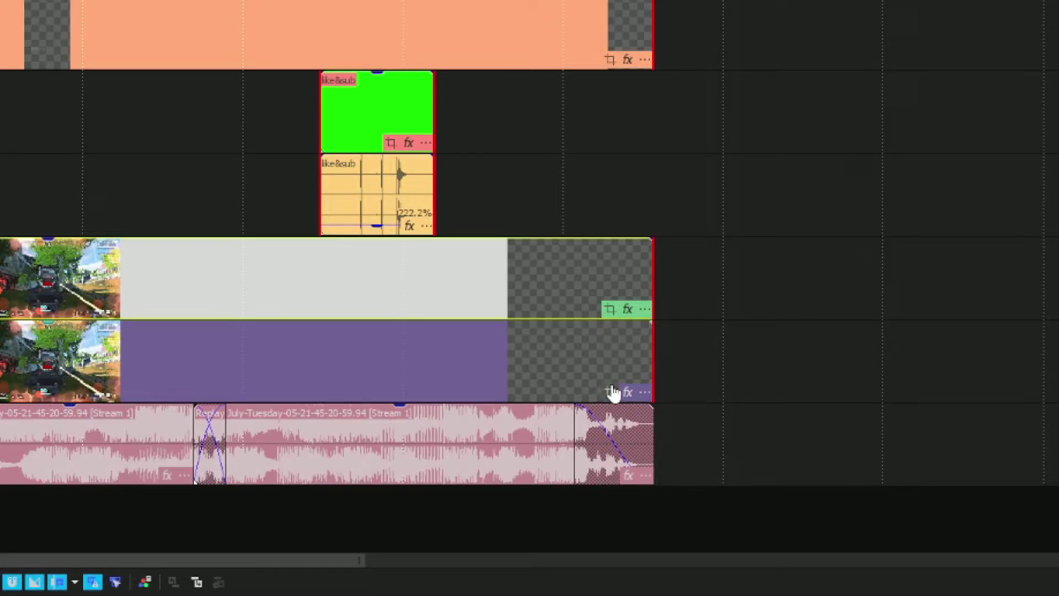
Step: Apply the Tiktok Wide pan/crop preset to the lower gameplay clip
click(609, 393)
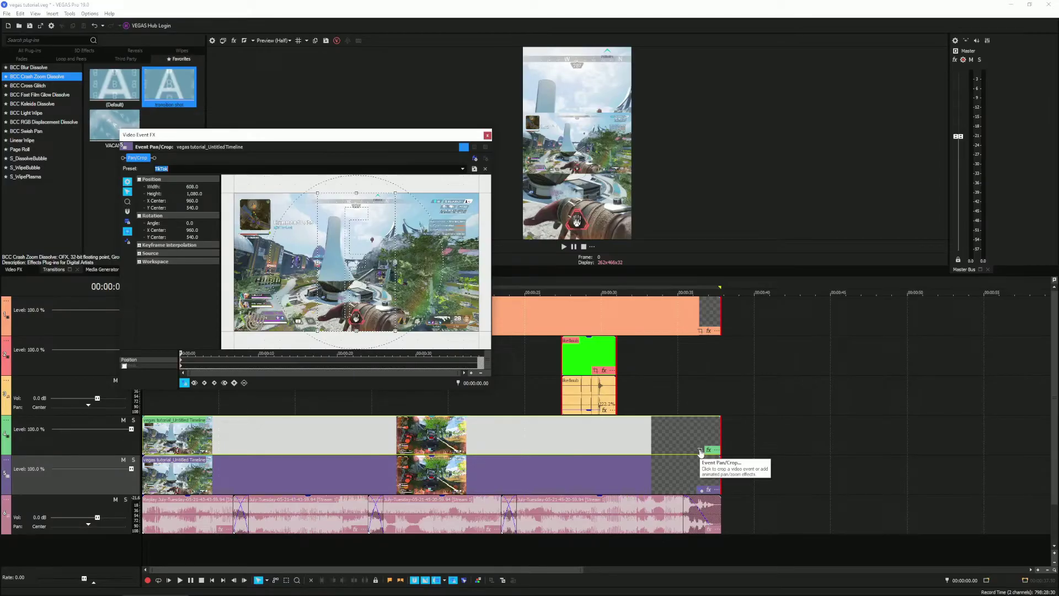
click(700, 450)
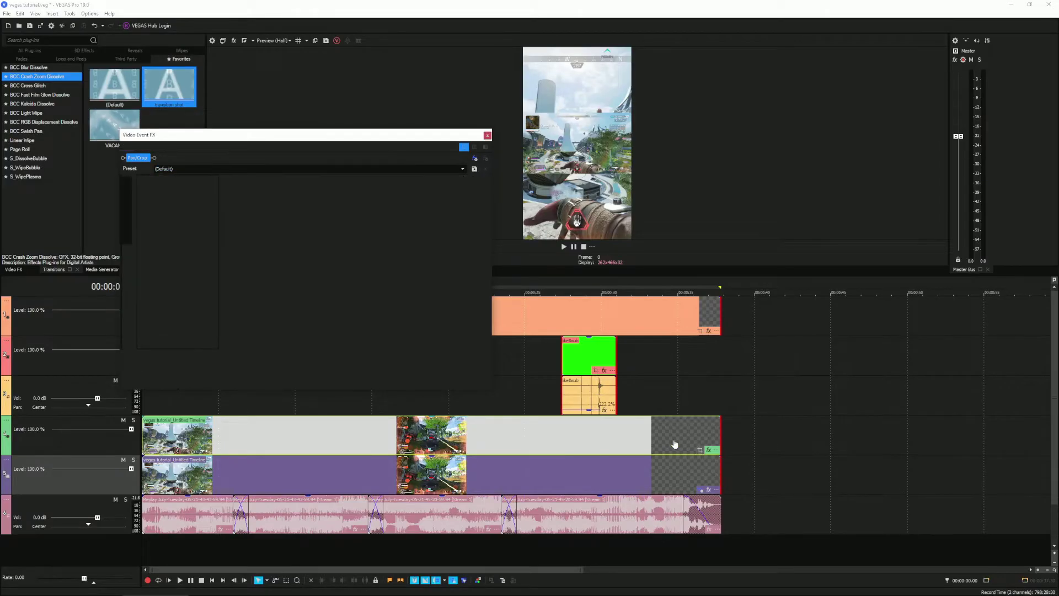
click(463, 167)
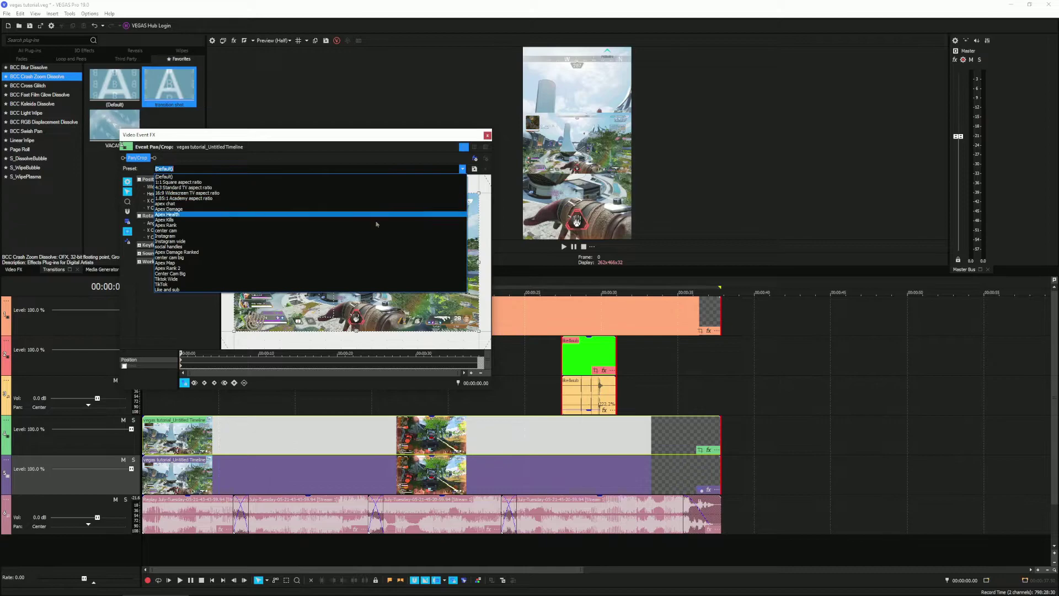
click(379, 266)
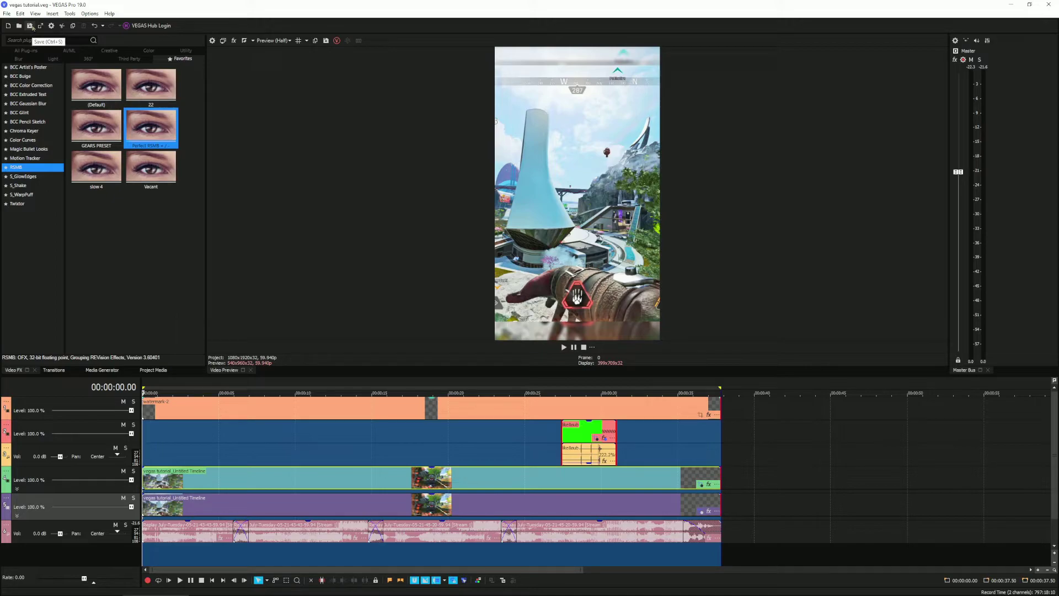
Step: Customize the MAGIX HEVC/AAC MP4 TikTok [60 fps] (NVENC) render template
click(39, 26)
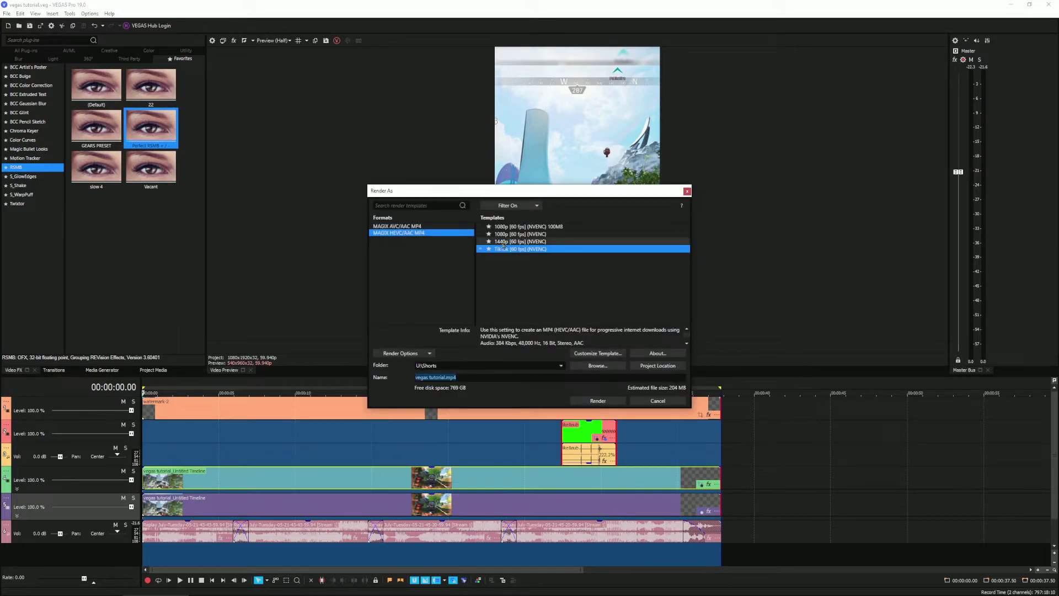
click(597, 354)
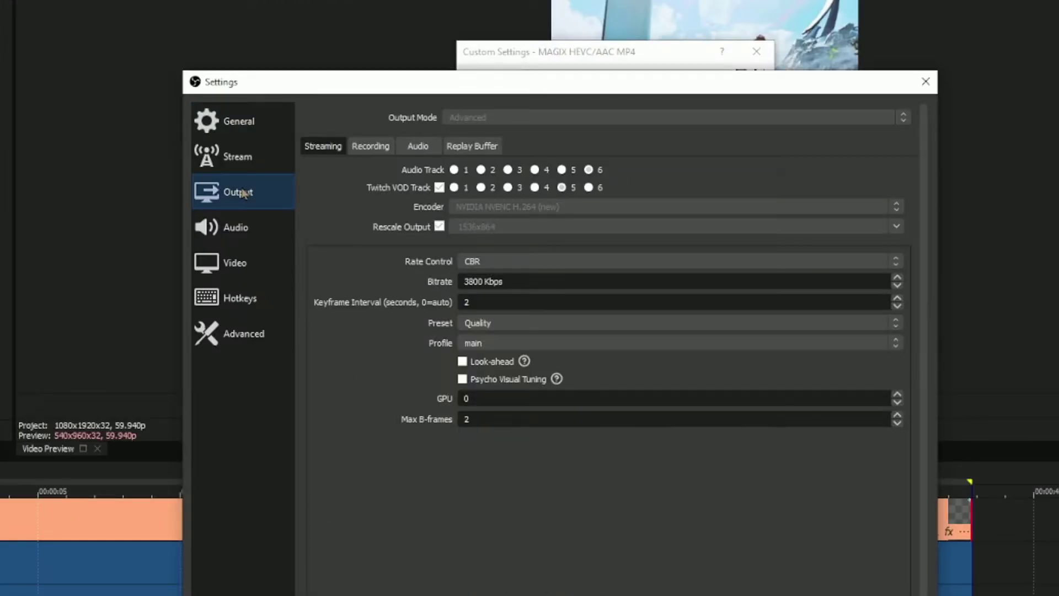
Step: Verify the OBS recording bitrate is 45000 Kbps, then close OBS settings
click(369, 146)
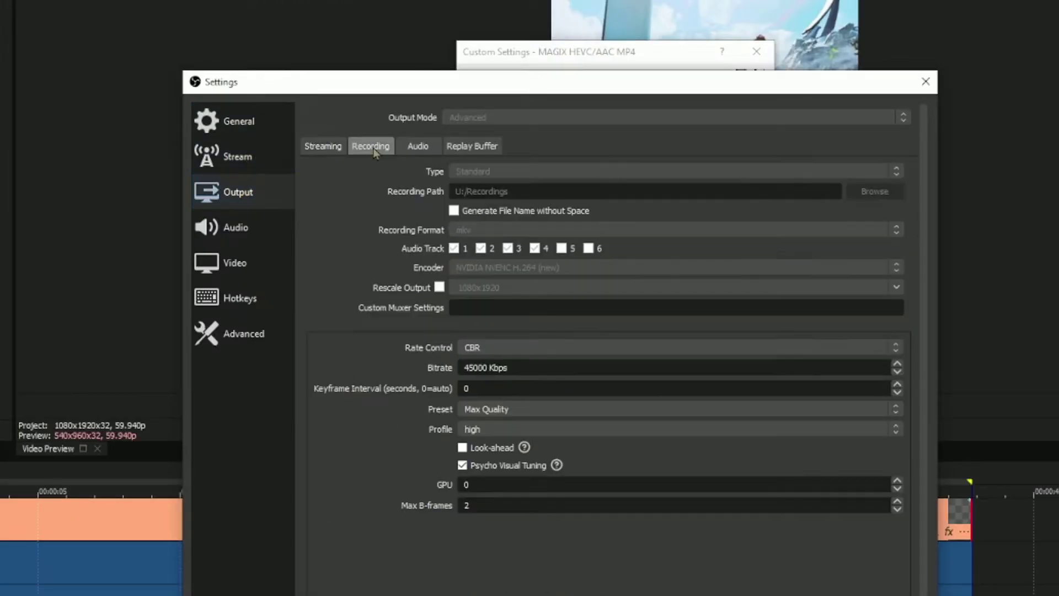
double_click(469, 368)
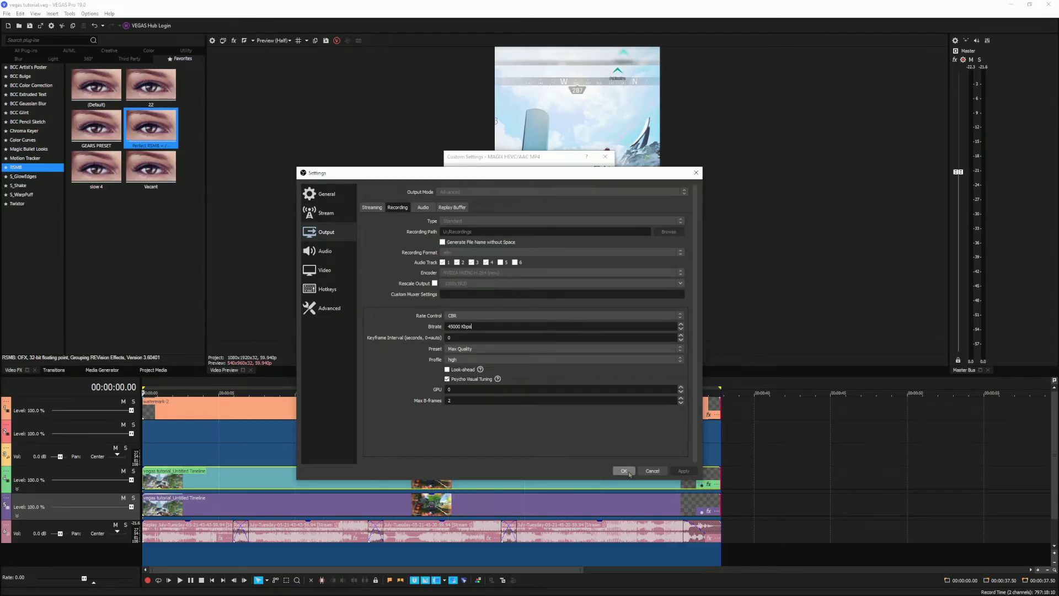
click(625, 471)
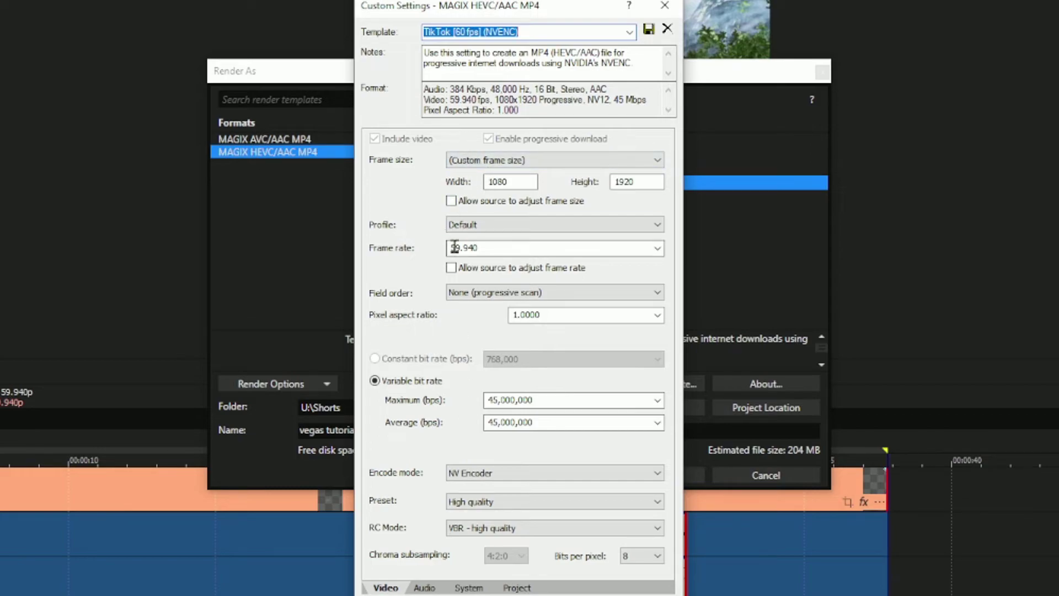
Step: Review the encoding profile, compare the AVC and HEVC MP4 templates, and check the System and Project tabs
click(494, 235)
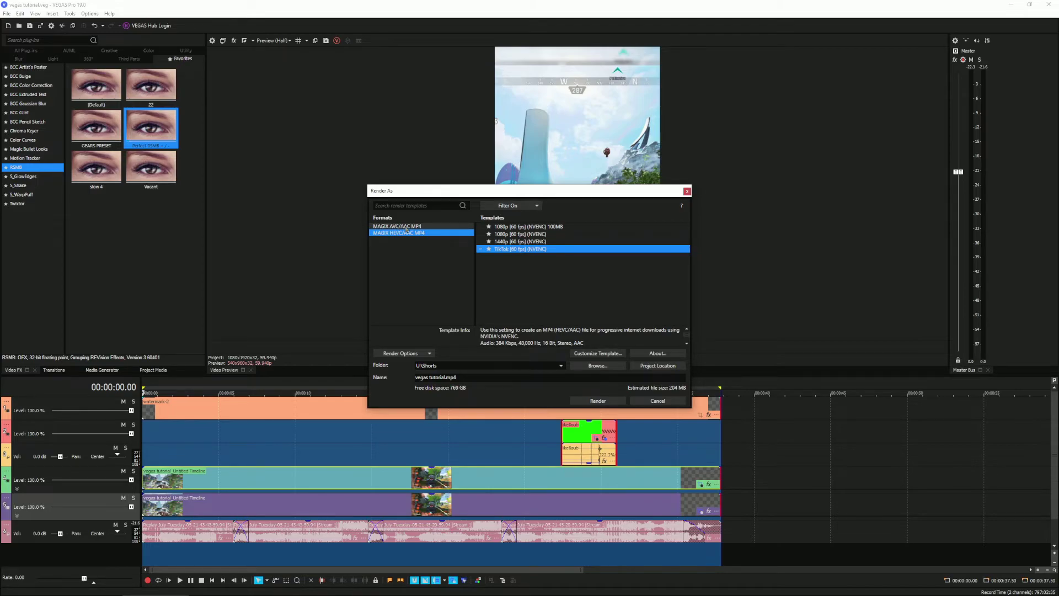
click(416, 227)
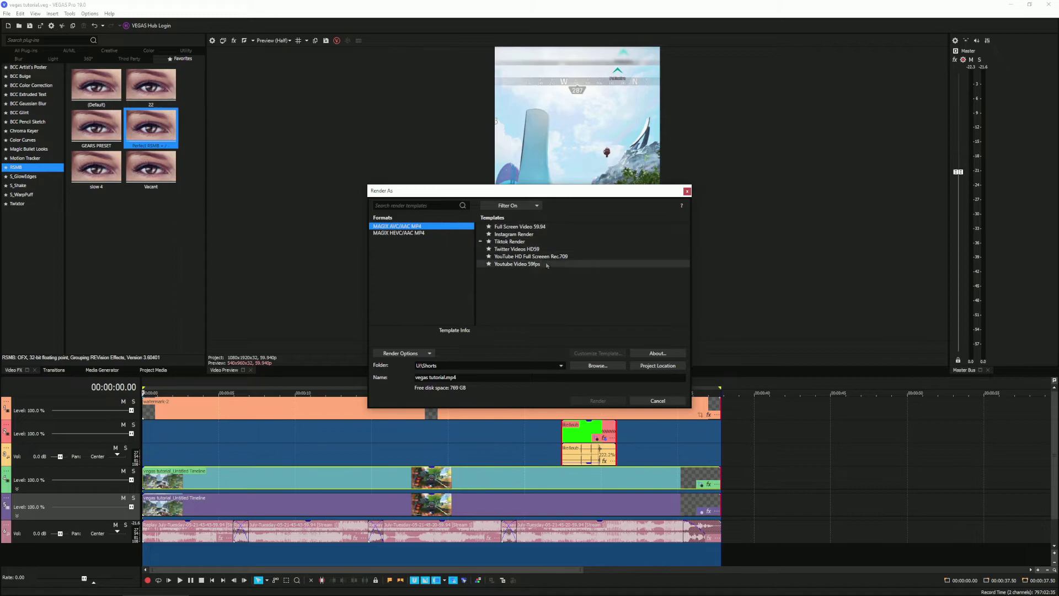
click(406, 234)
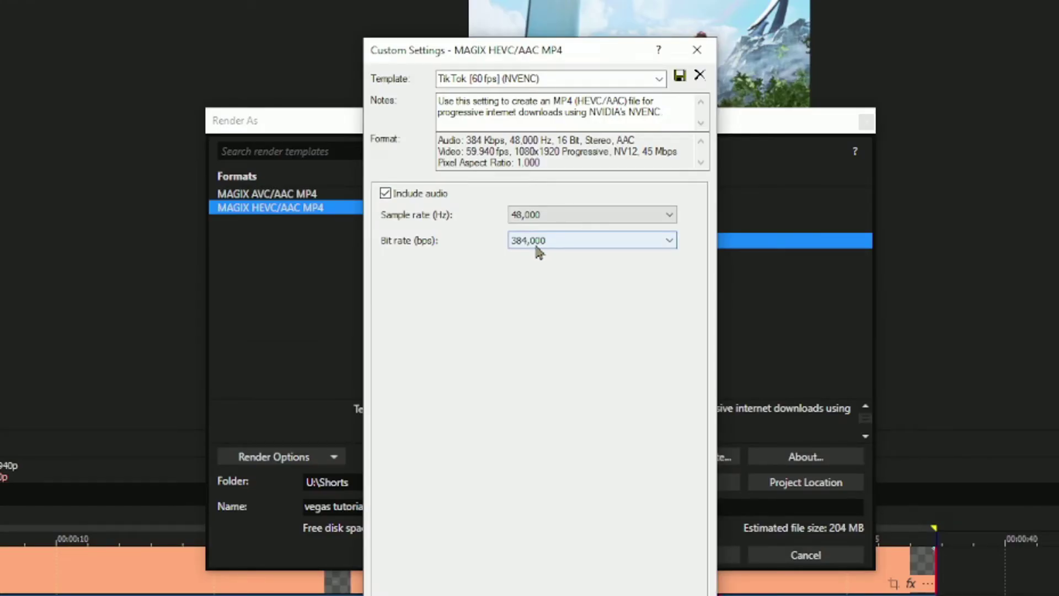
click(504, 459)
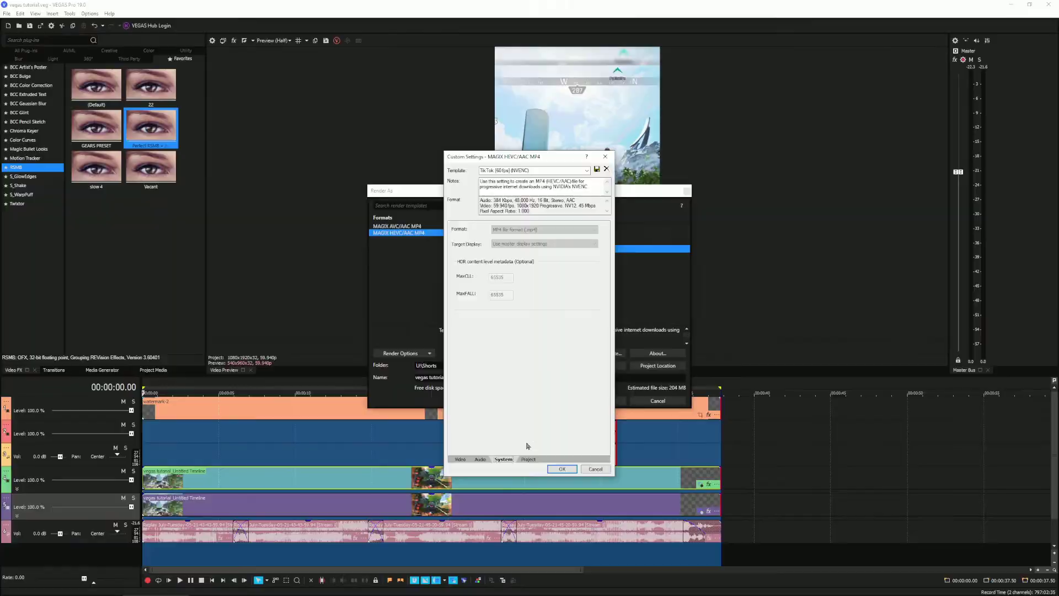
click(528, 460)
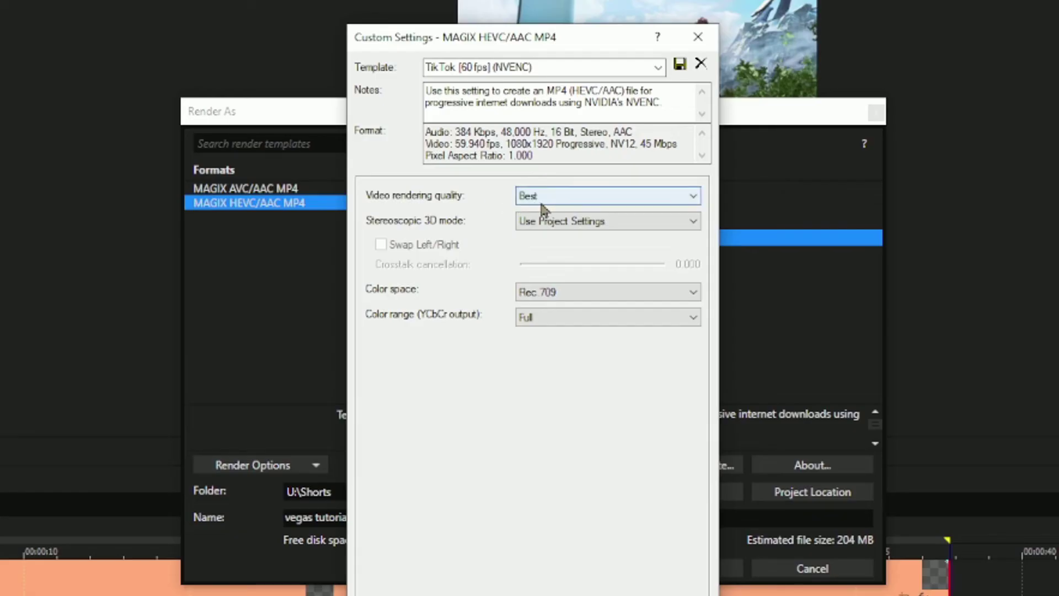
Step: Keep the project stereoscopic mode, Rec 709 color space, and the U:\Shorts output folder
click(542, 203)
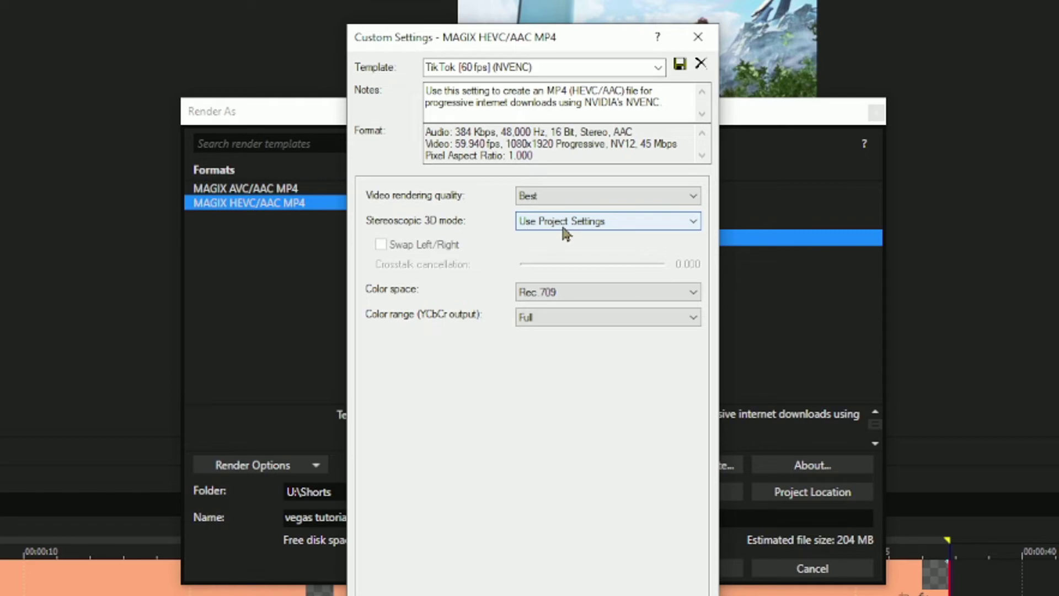
click(543, 226)
click(679, 220)
click(530, 293)
click(593, 297)
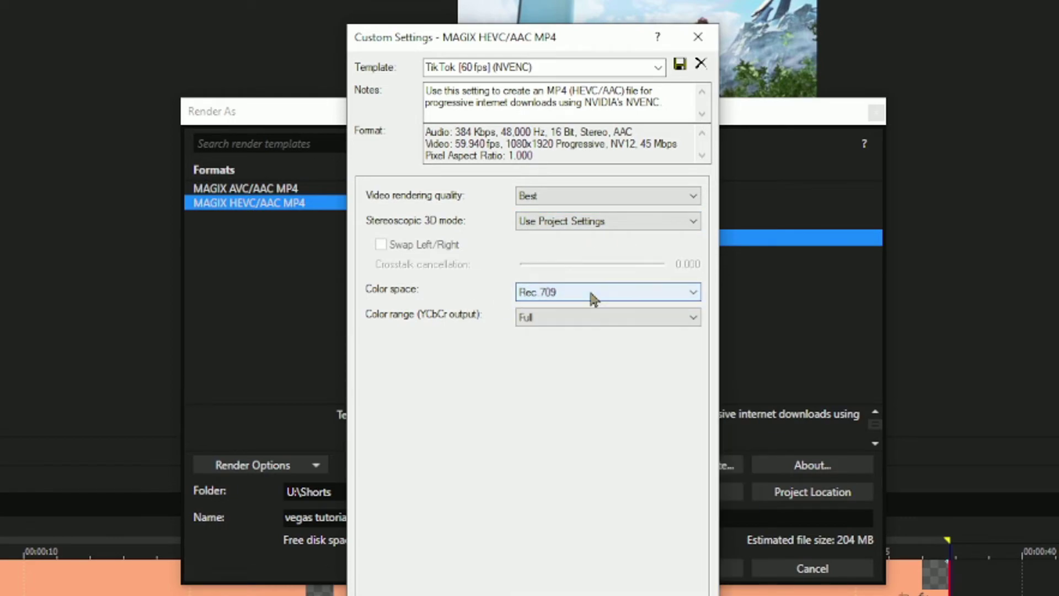
click(577, 297)
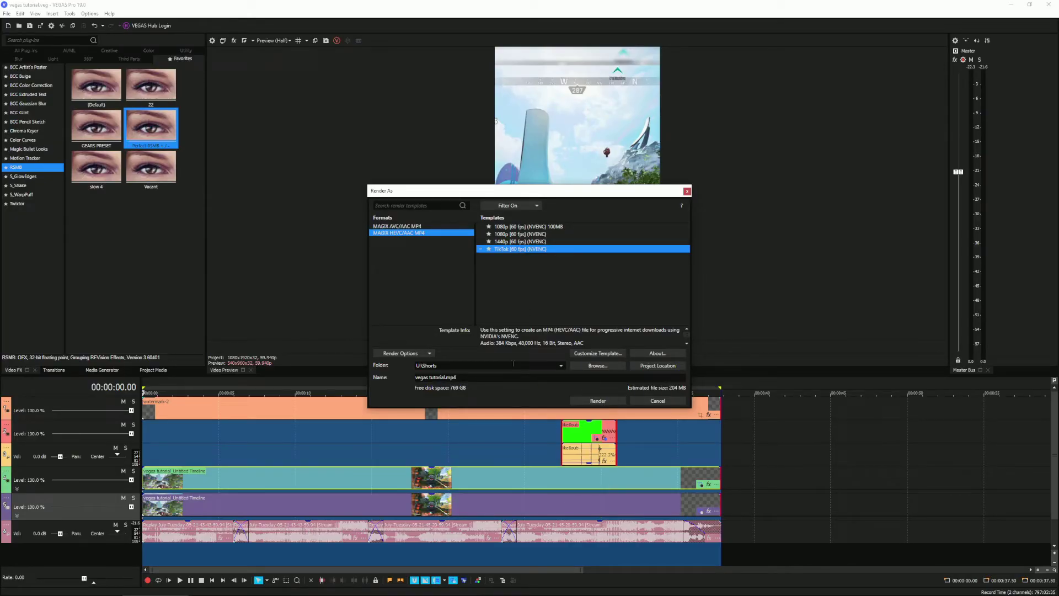
click(561, 366)
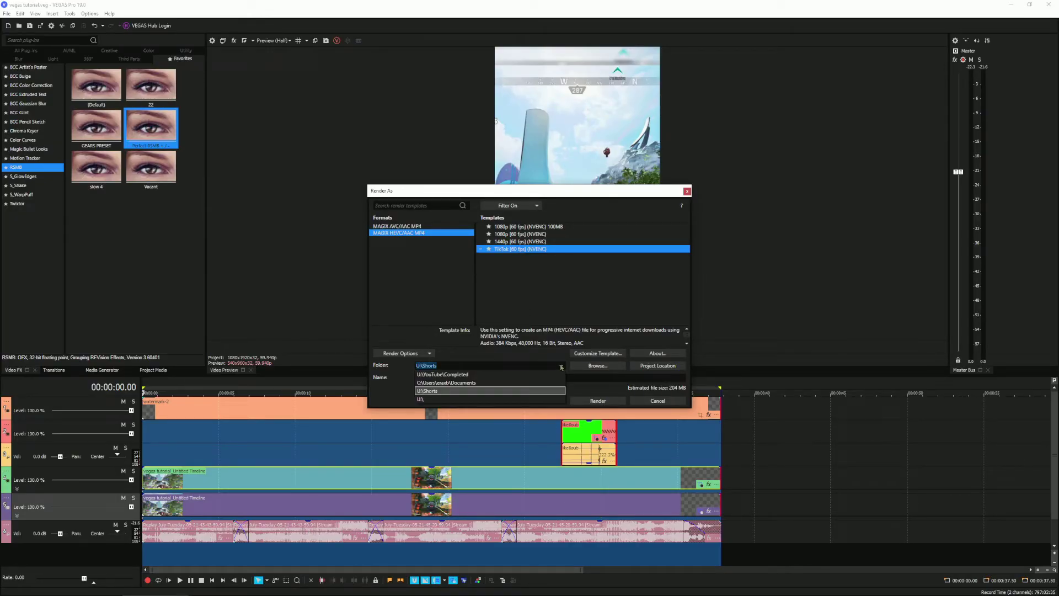
click(492, 392)
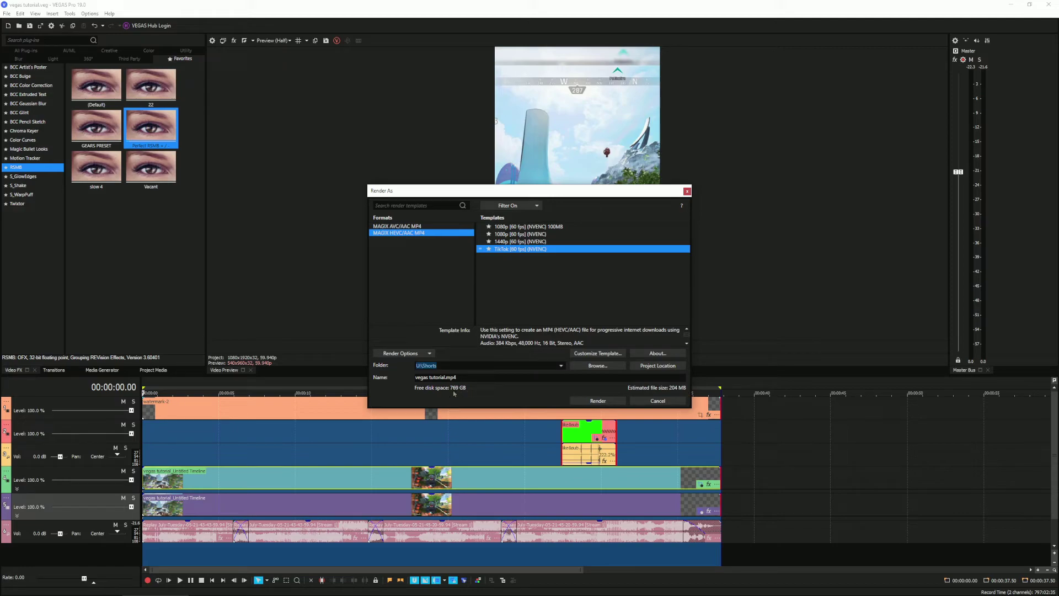
Step: Render the vertical Short to MP4 and select the new vegas tutorial file in Shorts
click(592, 400)
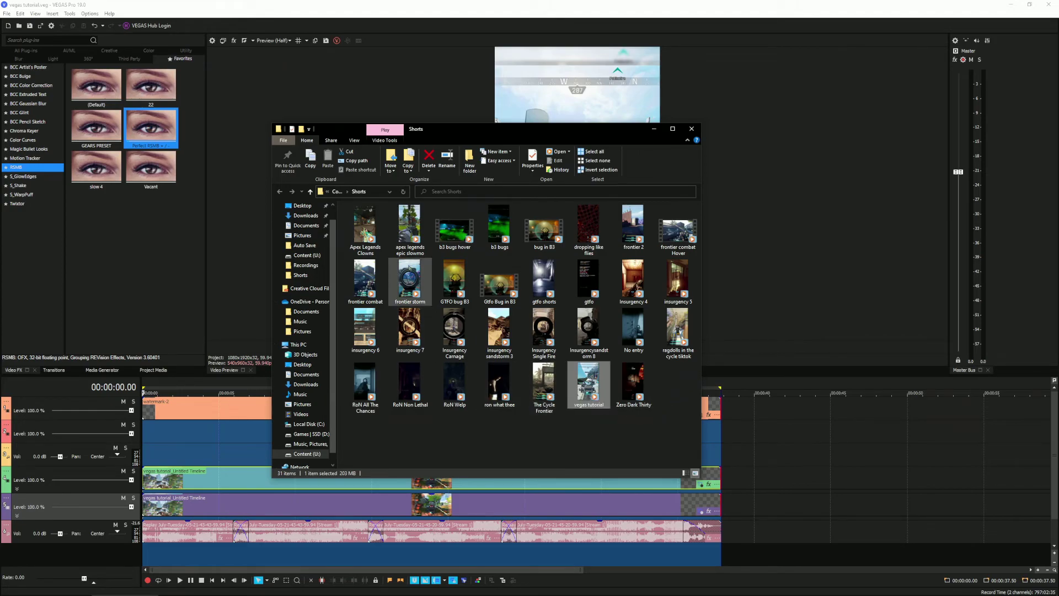
mouse_move(499, 282)
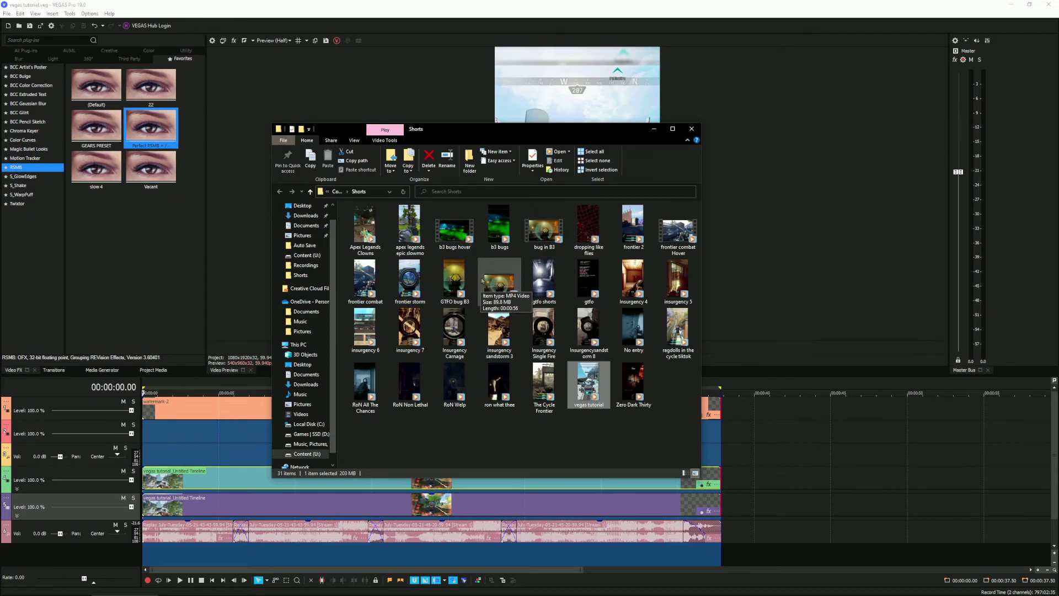
ctrl+click(589, 383)
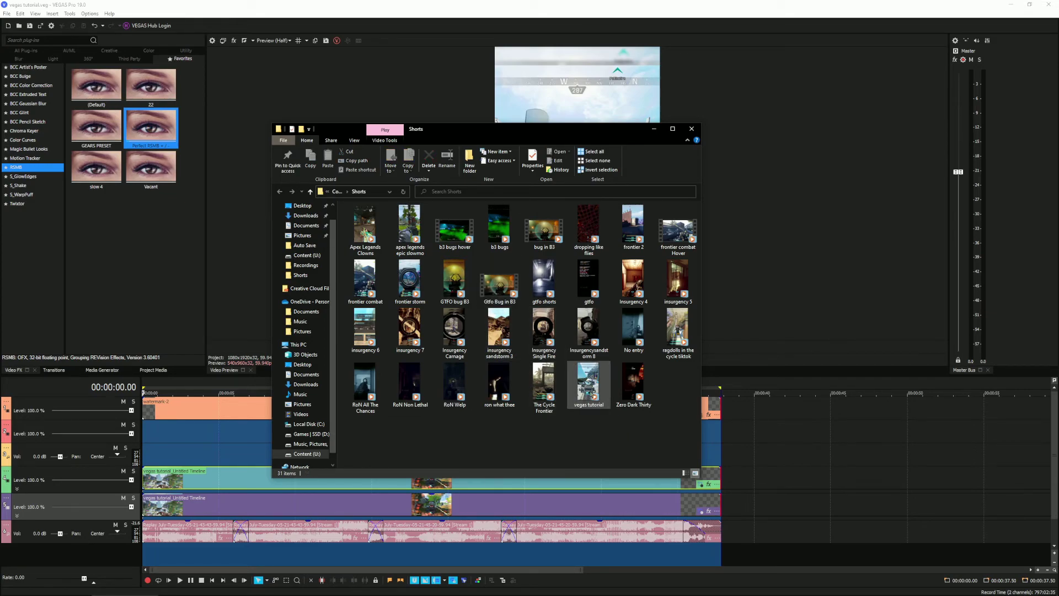
mouse_move(589, 385)
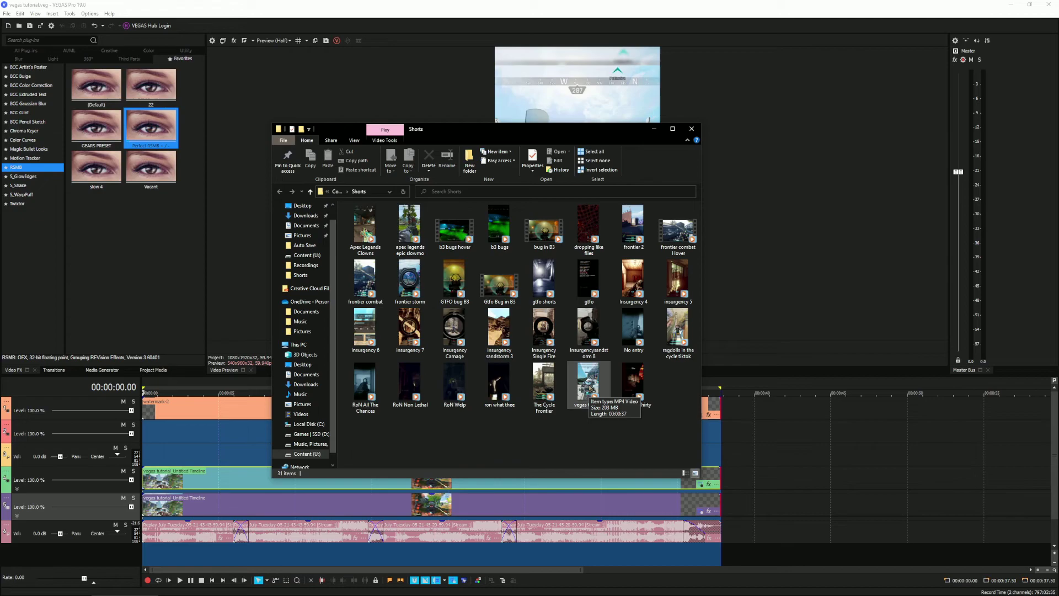
click(589, 383)
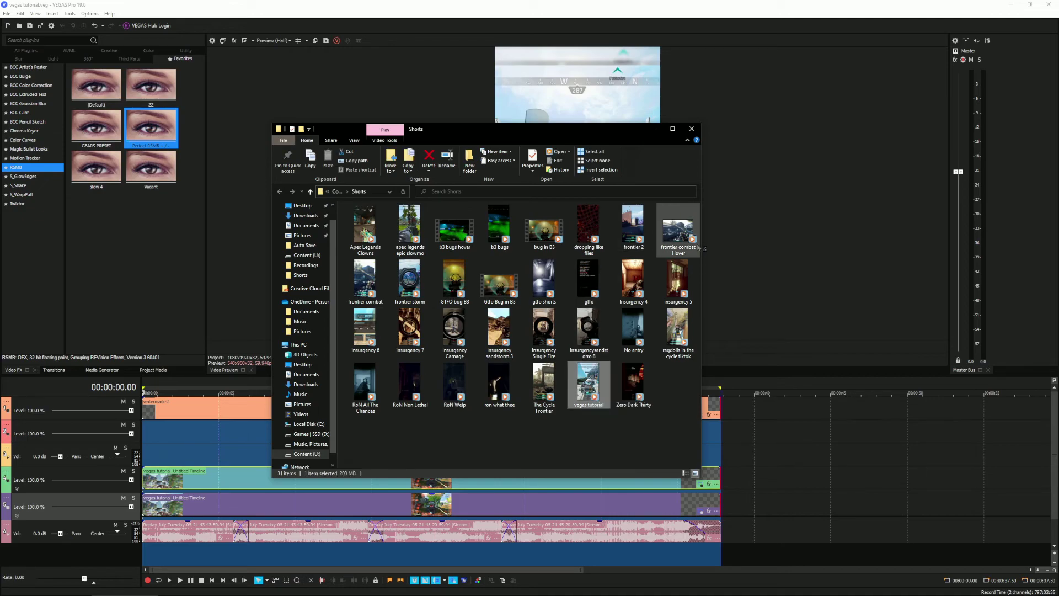
mouse_move(678, 232)
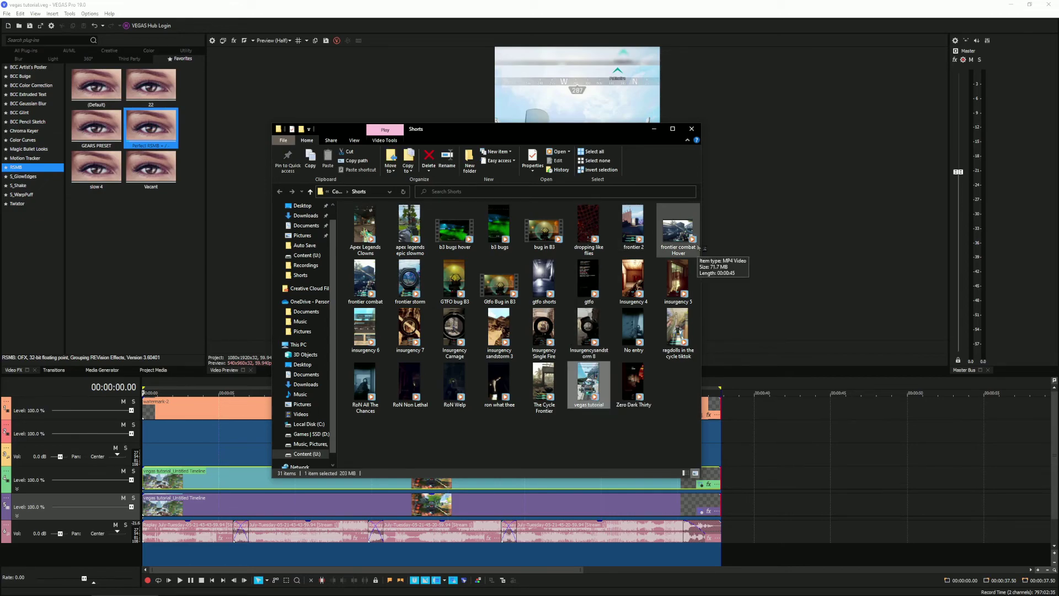
Step: Play back the vegas tutorial video, then close the player and the Shorts folder
double_click(698, 248)
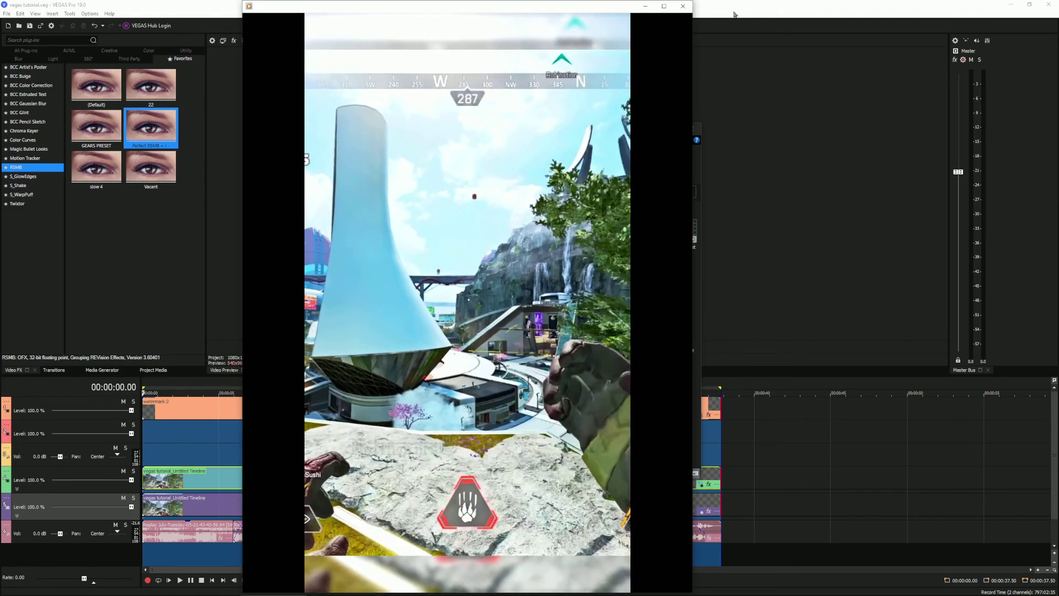
key(alt+F4)
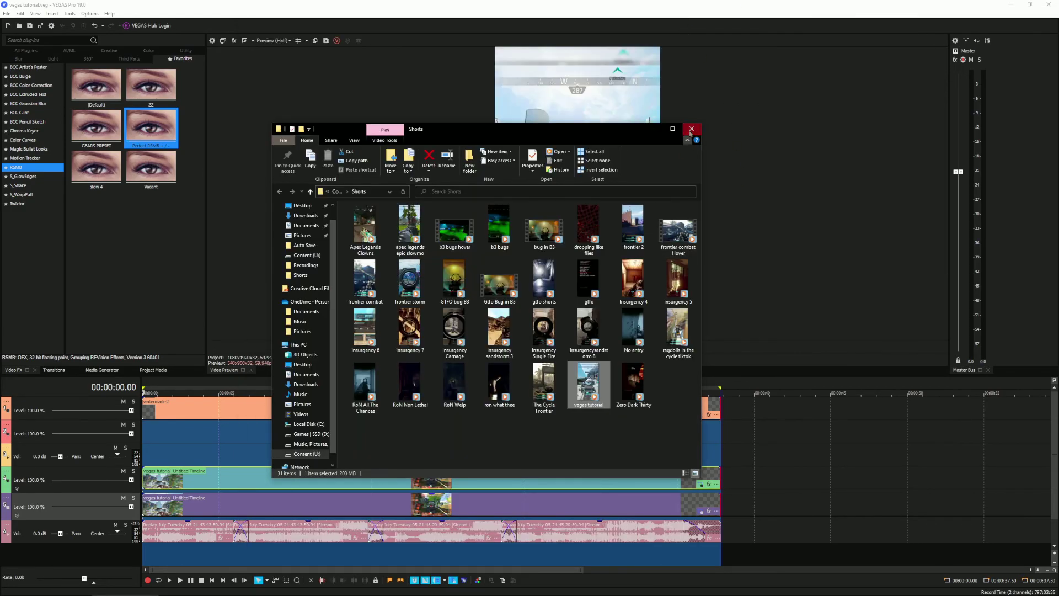
click(692, 128)
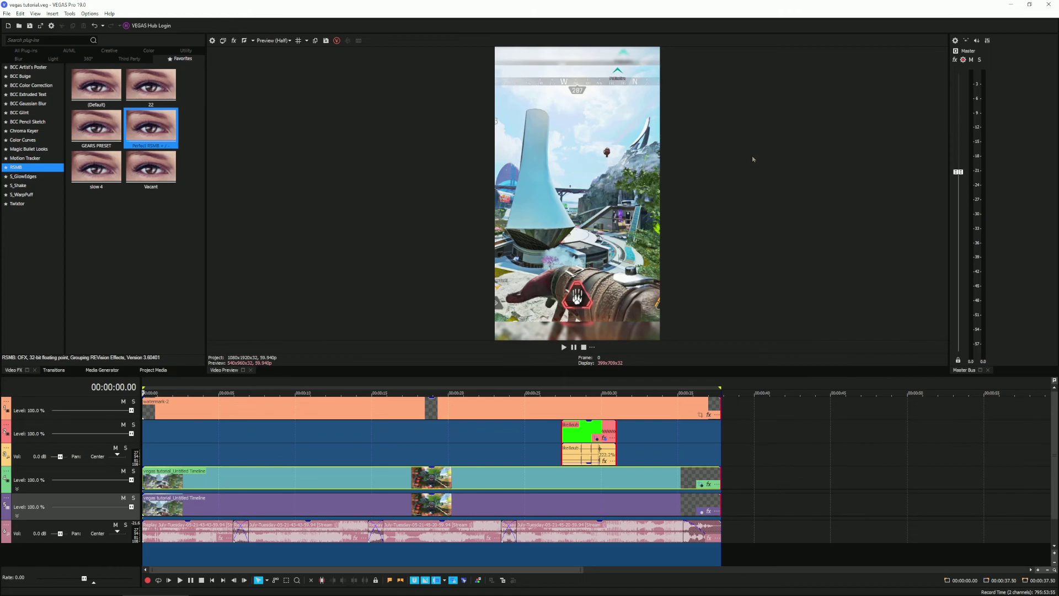